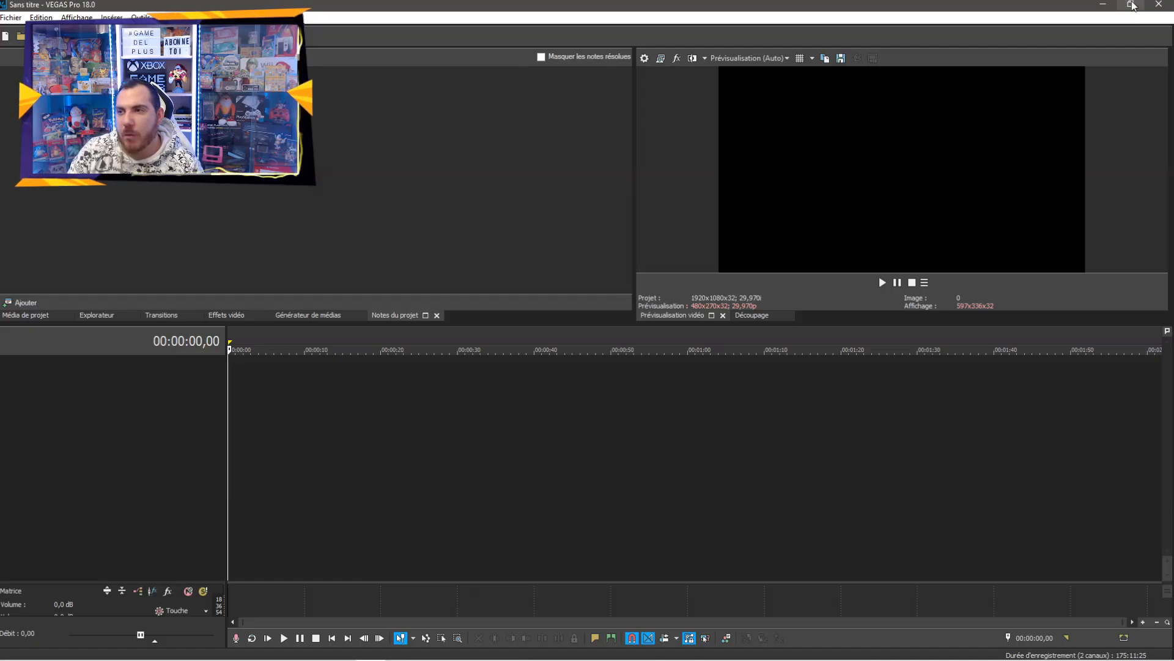
# Add the webcam recording from the desktop to the timeline and match the project video settings to it
pyautogui.click(1132, 5)
pyautogui.moveTo(248, 123); pyautogui.dragTo(607, 37)
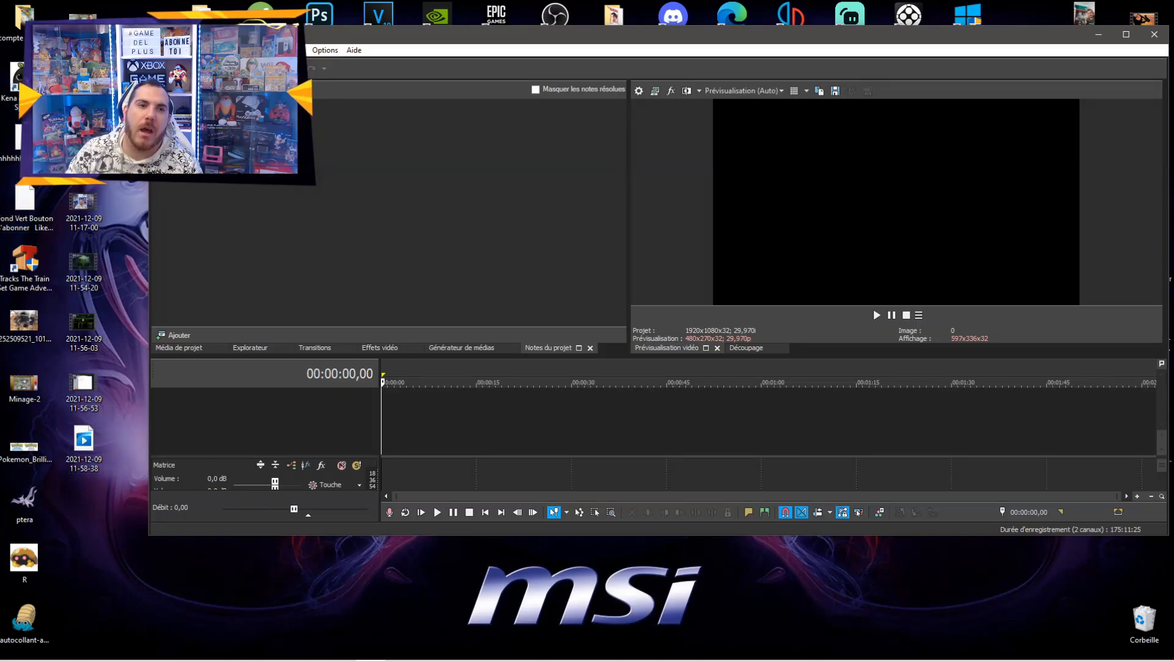
pyautogui.moveTo(84, 203); pyautogui.dragTo(419, 418)
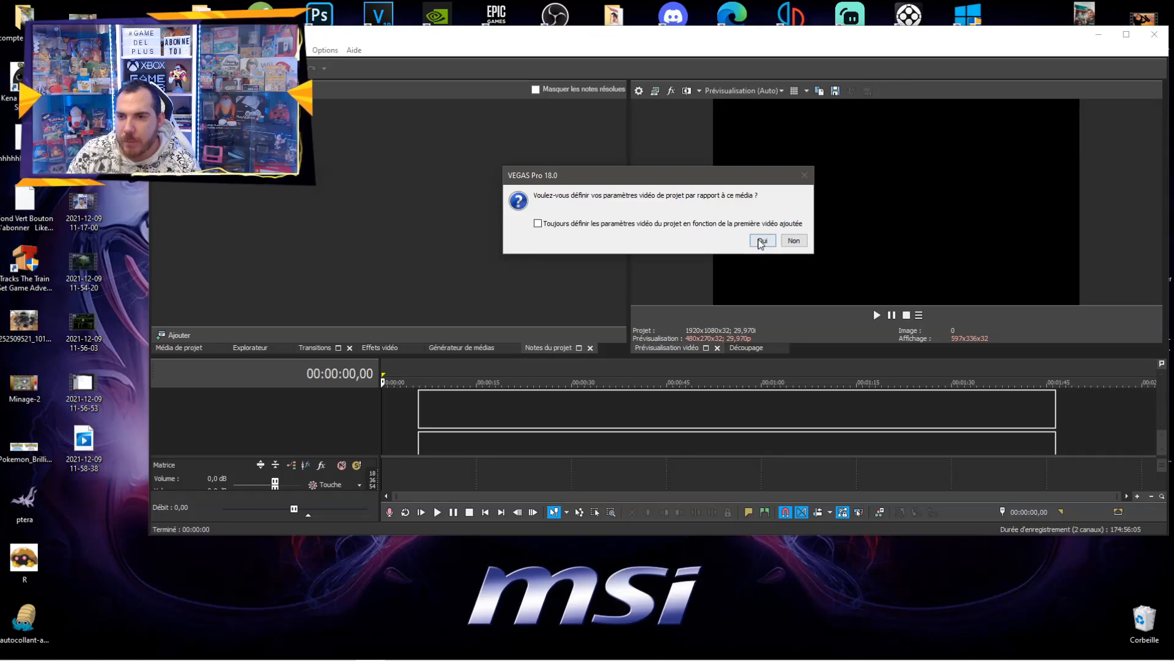
pyautogui.click(762, 239)
pyautogui.click(1126, 34)
# Move the webcam clip to tracks 3 and 4, with its start at the beginning of the timeline
pyautogui.moveTo(482, 399); pyautogui.dragTo(357, 528)
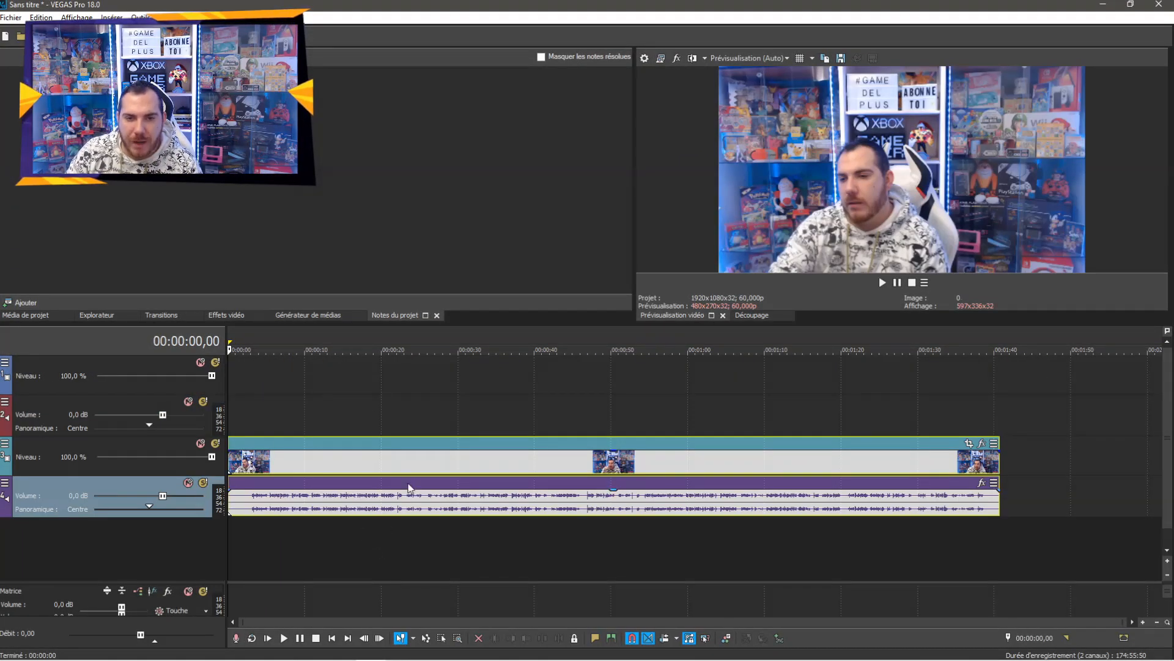
pyautogui.moveTo(368, 443); pyautogui.dragTo(347, 473)
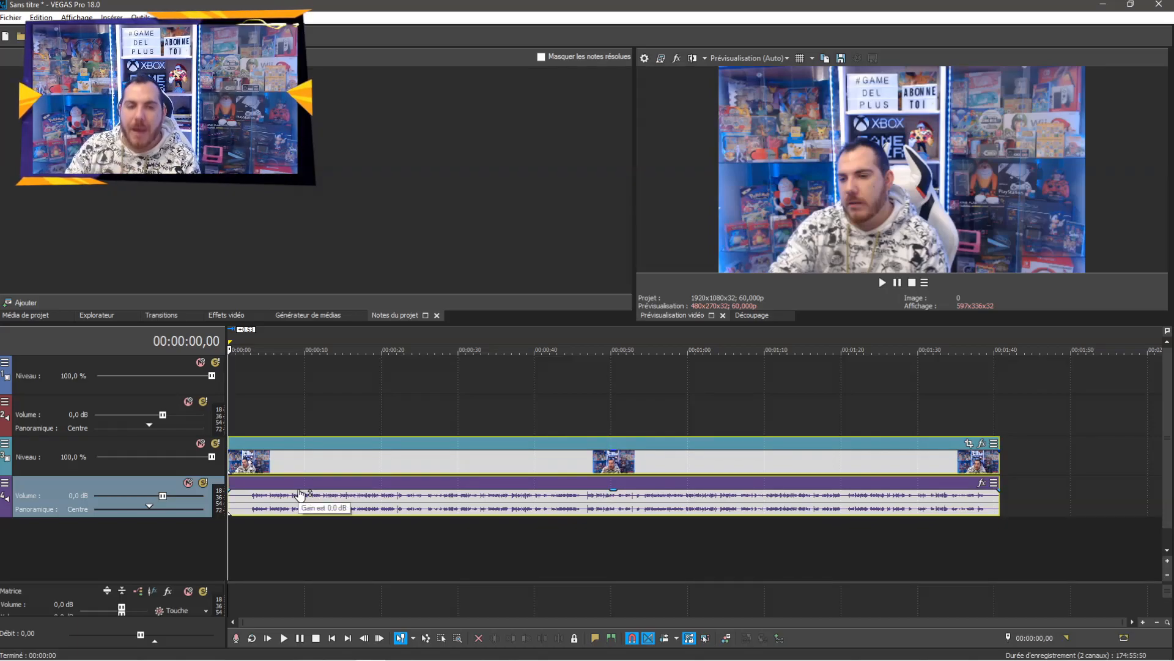
pyautogui.scroll(1, 300, 494)
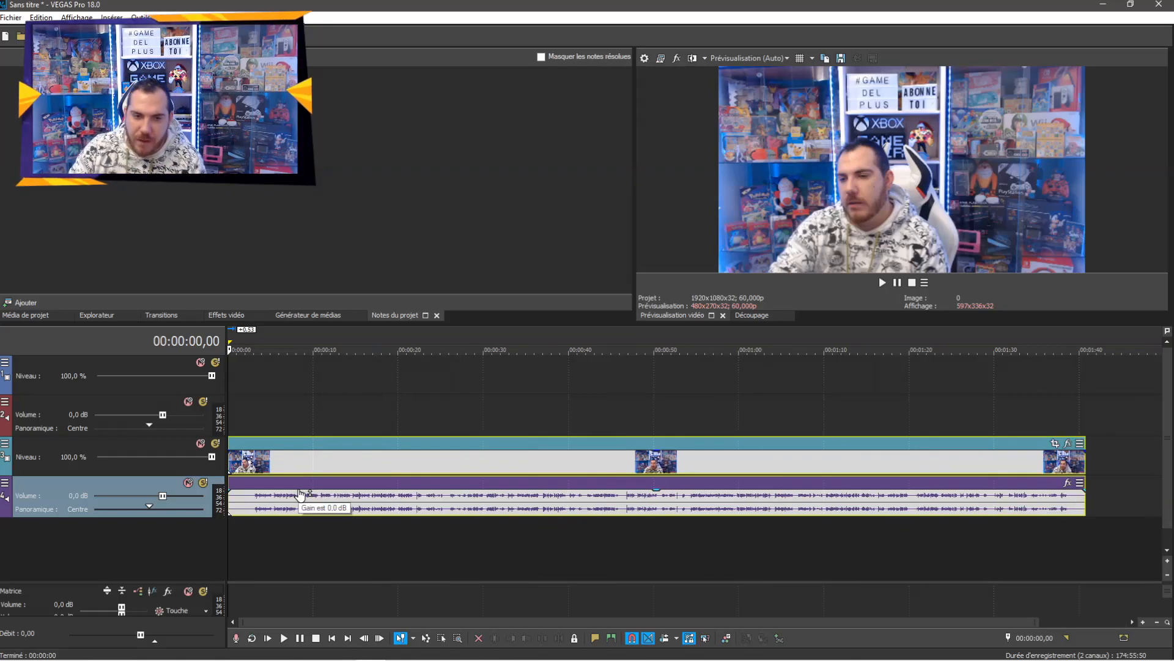
# Trim about 3 seconds off the webcam clip's start, keep it at the timeline's beginning, and play the new opening
pyautogui.click(233, 394)
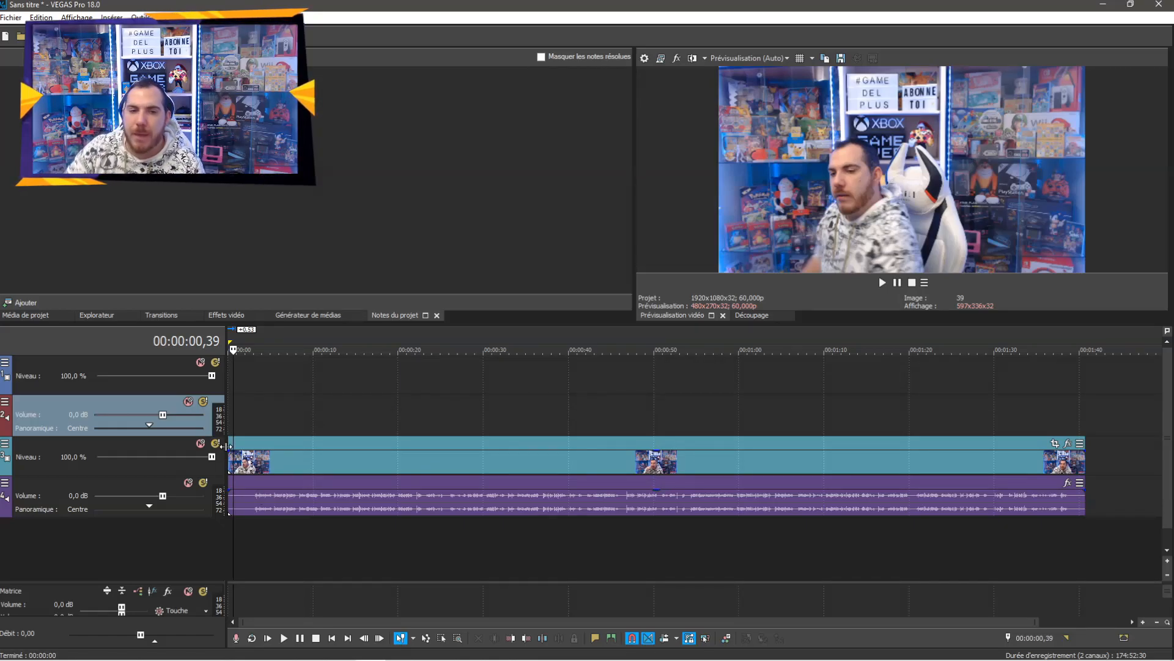
pyautogui.press('space')
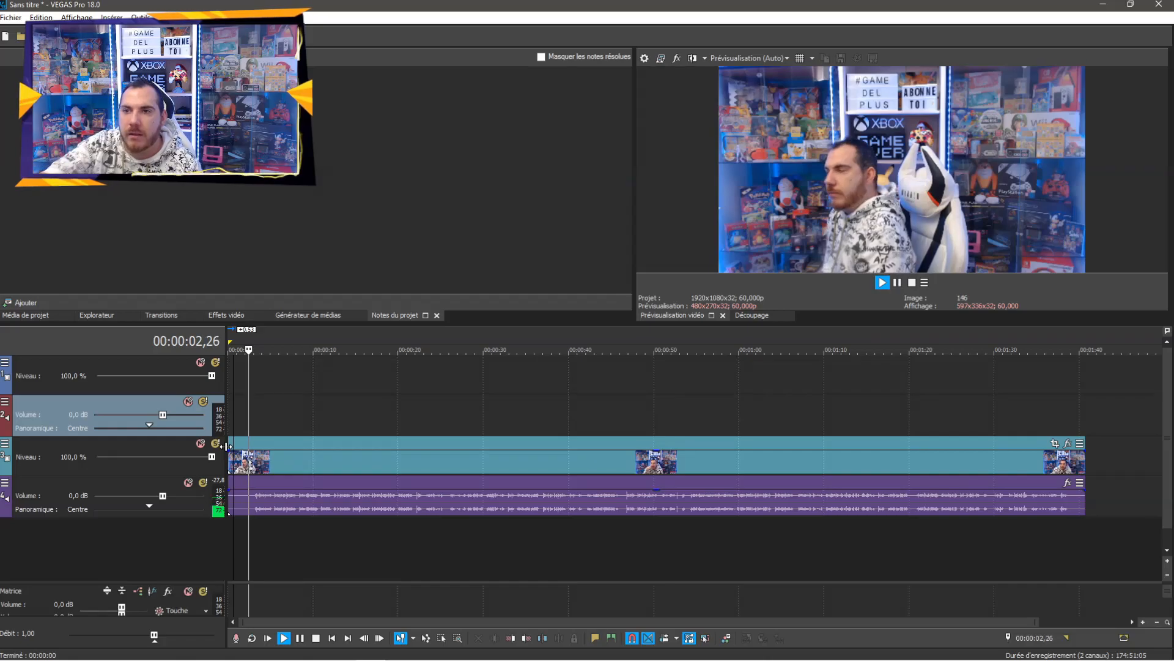
pyautogui.press('space')
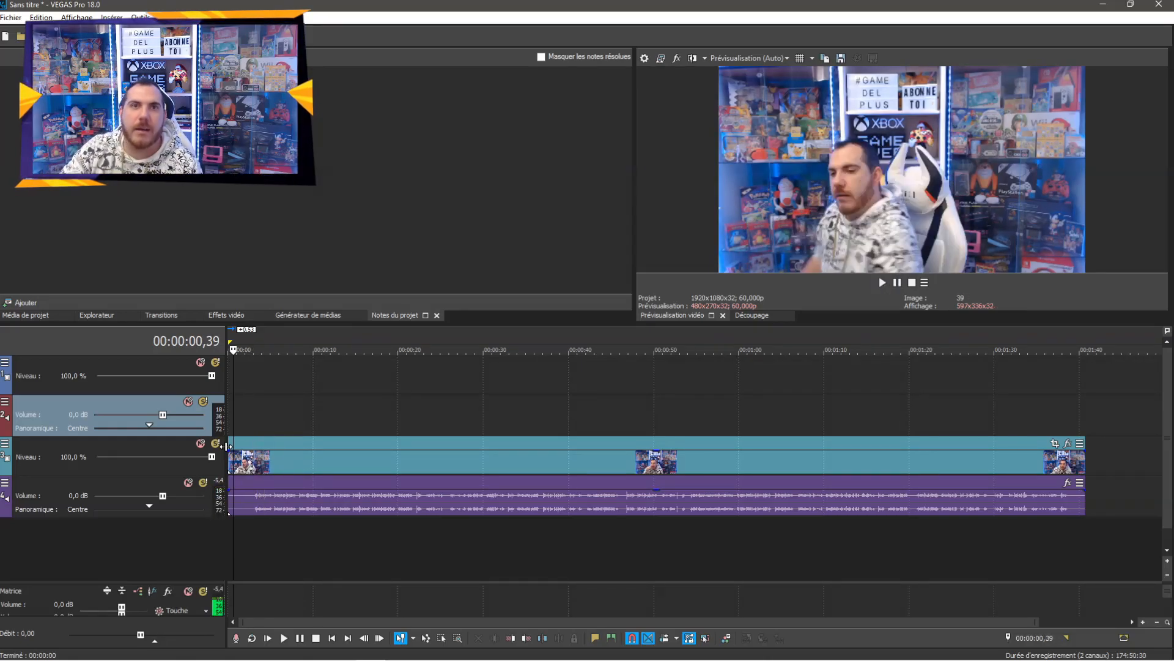
pyautogui.scroll(5, 287, 537)
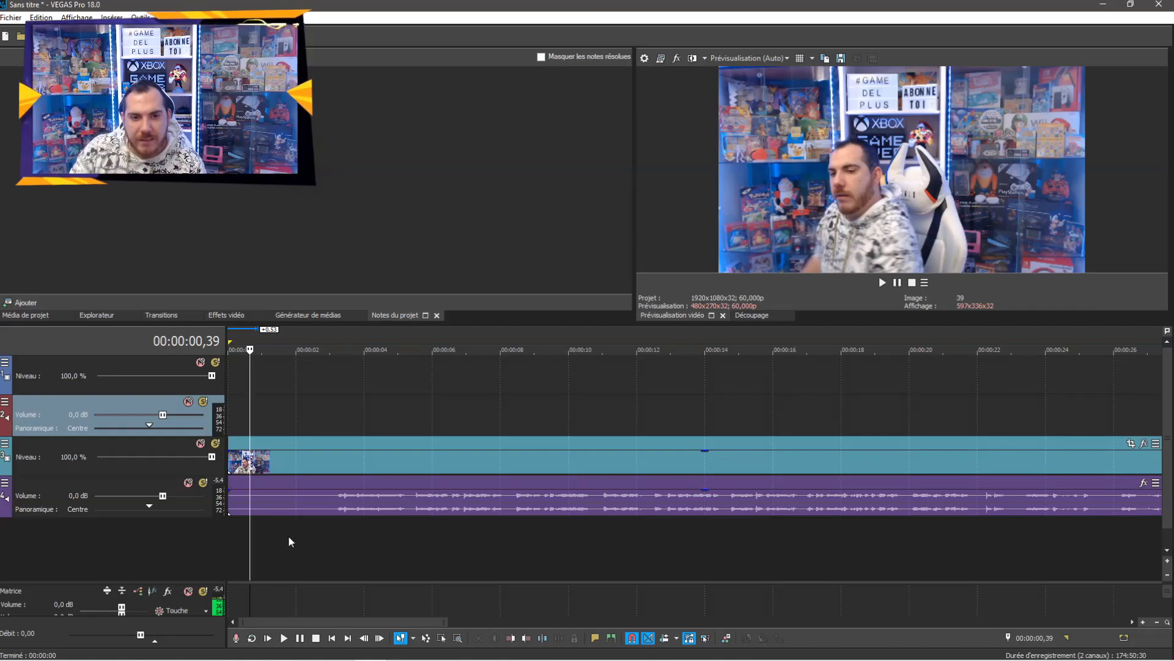
pyautogui.scroll(3, 297, 520)
pyautogui.moveTo(226, 449); pyautogui.dragTo(293, 450)
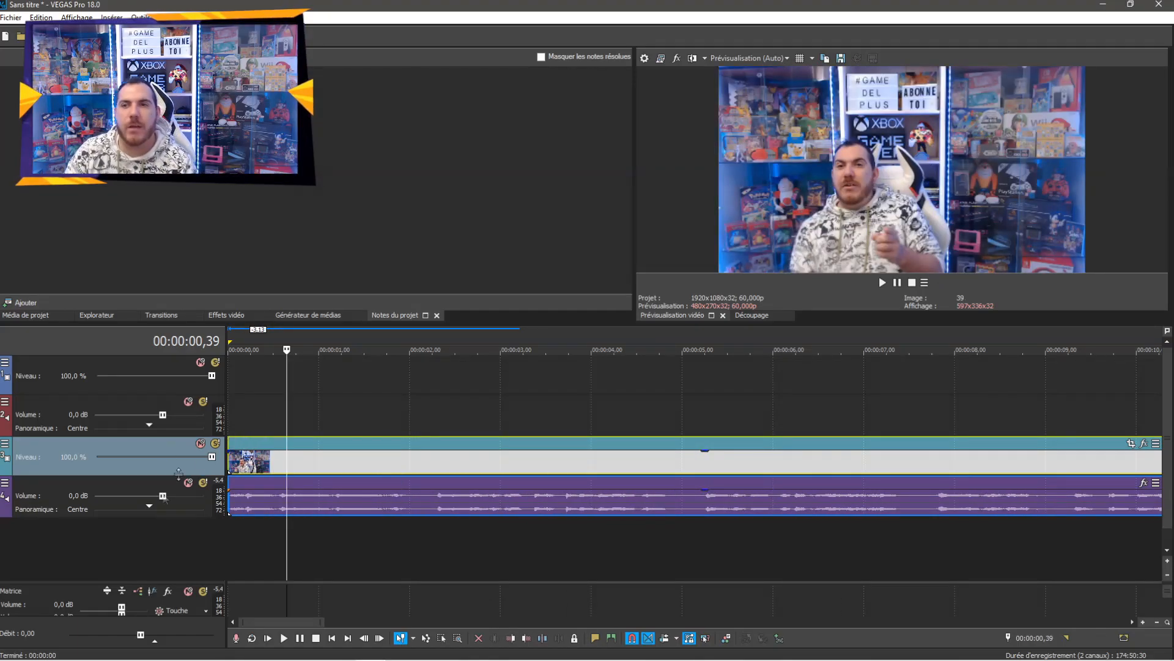
pyautogui.click(232, 335)
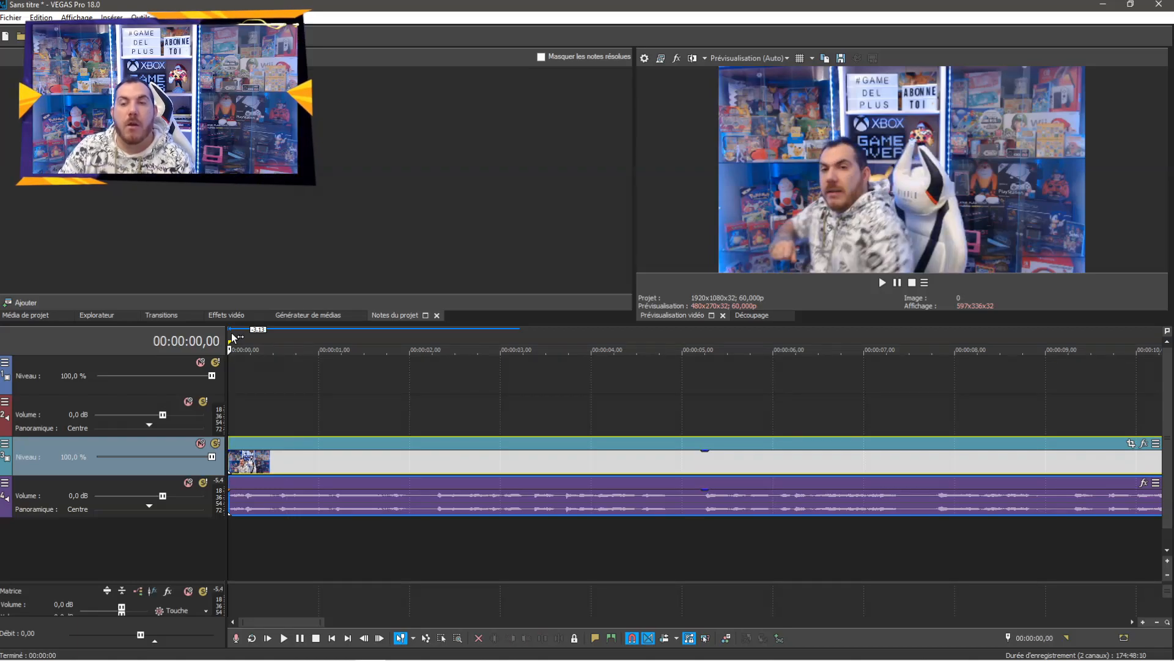
pyautogui.press('space')
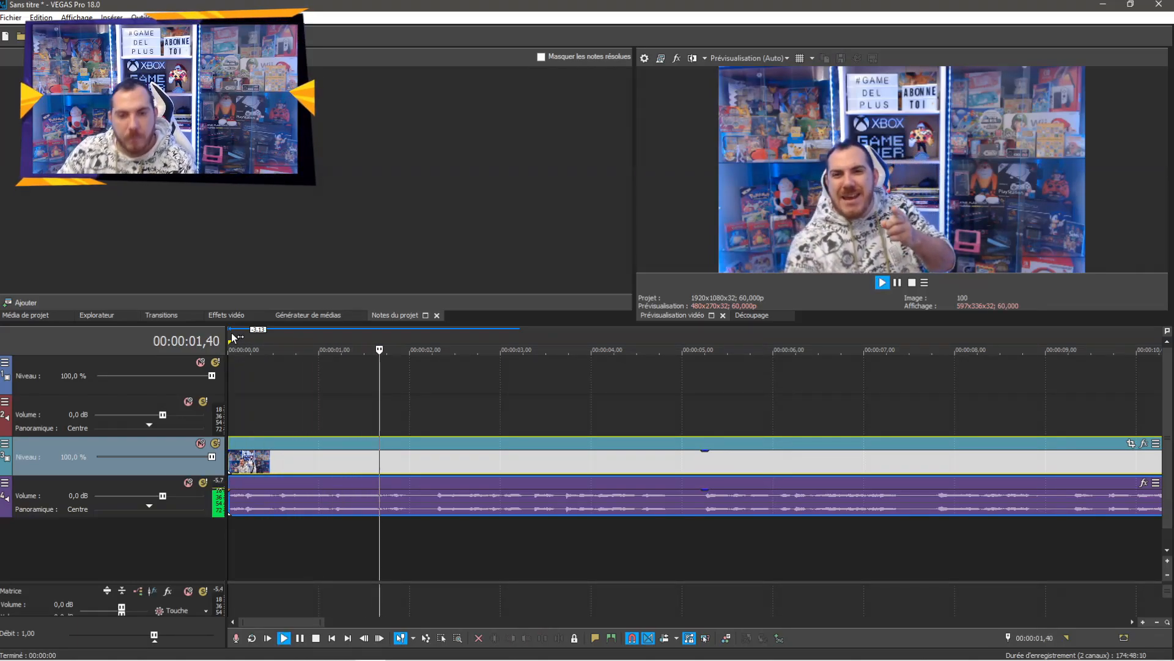
pyautogui.press('space')
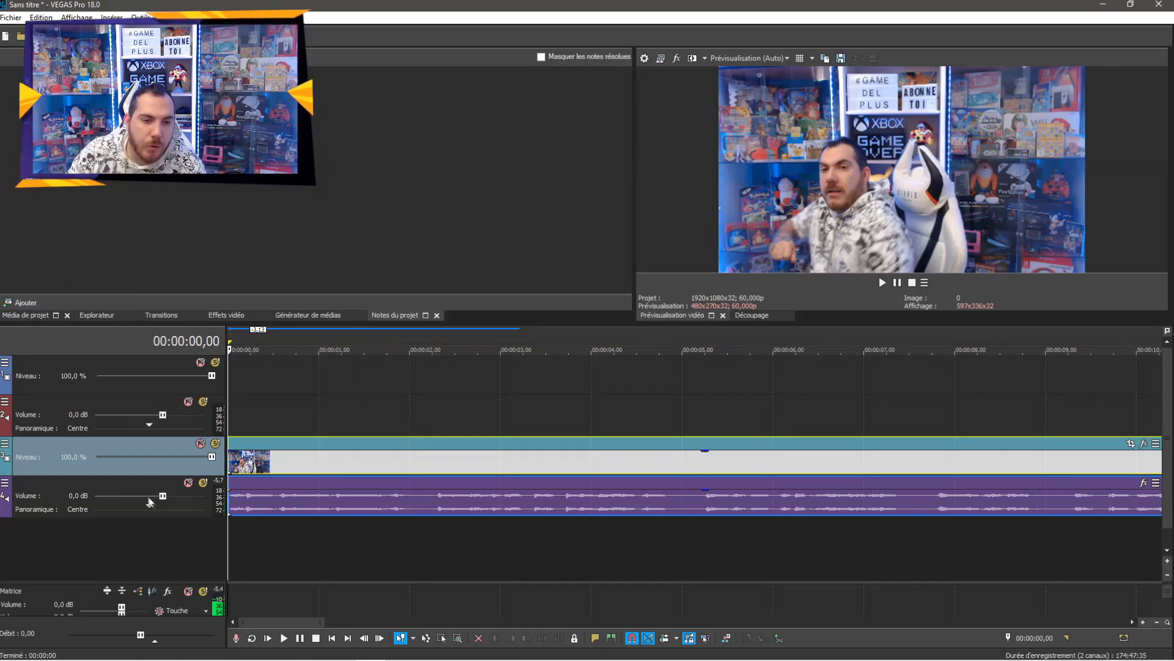
# Set the volume of the webcam clip's audio track to 5.7 dB and play back the opening
pyautogui.moveTo(163, 496); pyautogui.dragTo(169, 497)
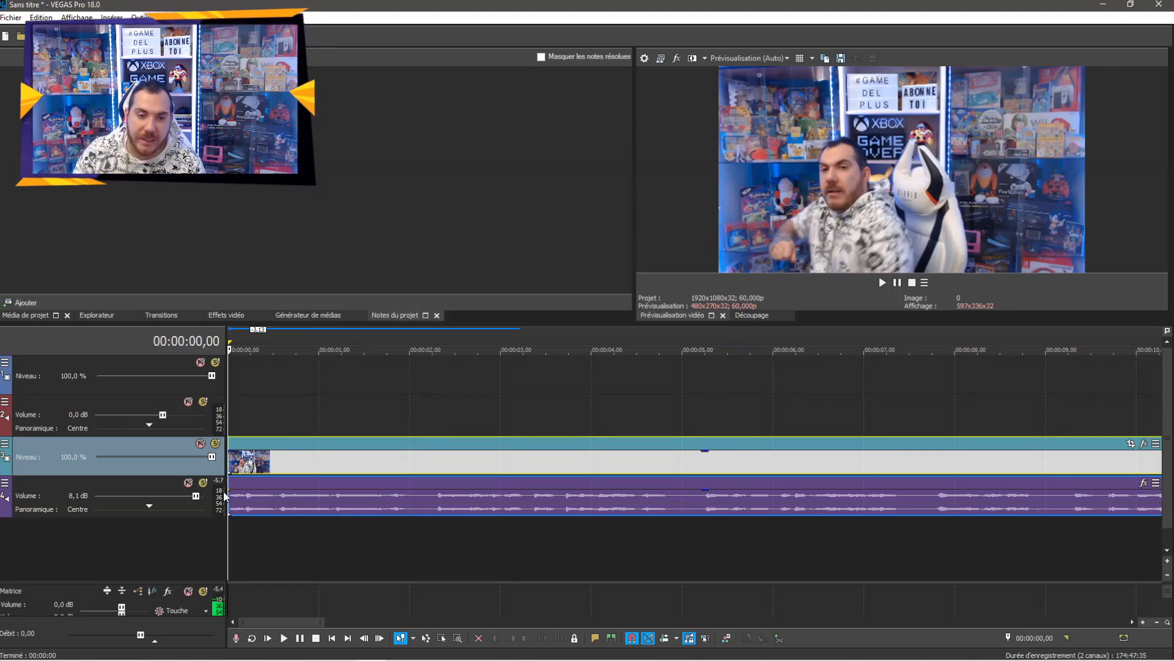
pyautogui.press('space')
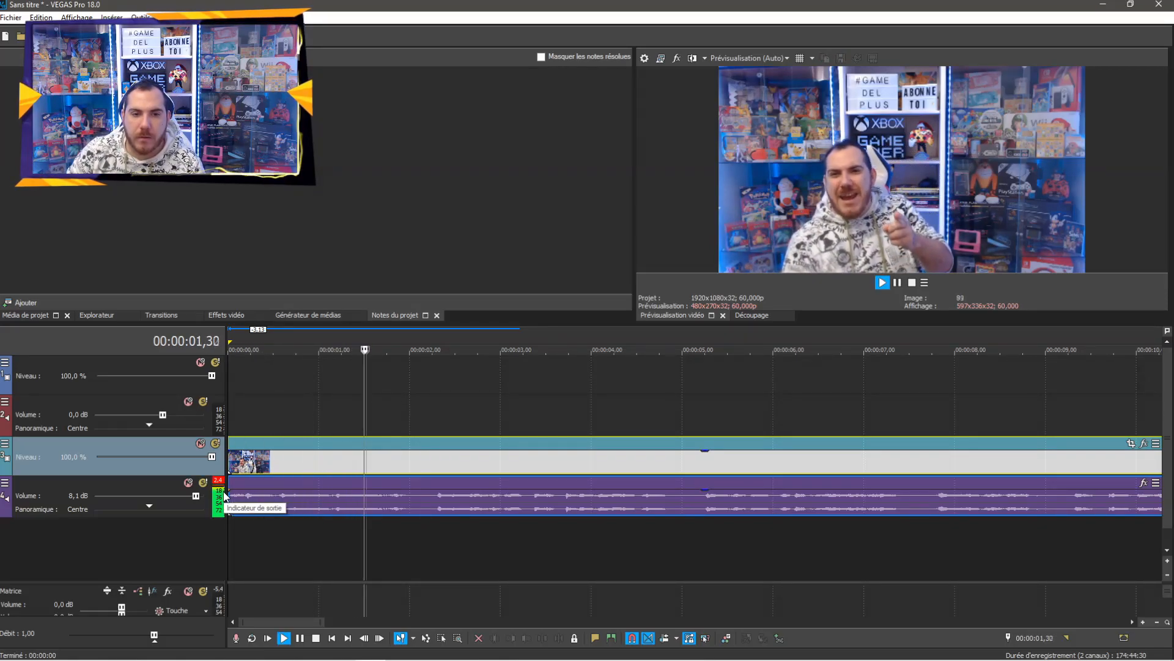
pyautogui.press('space')
pyautogui.scroll(-3, 207, 504)
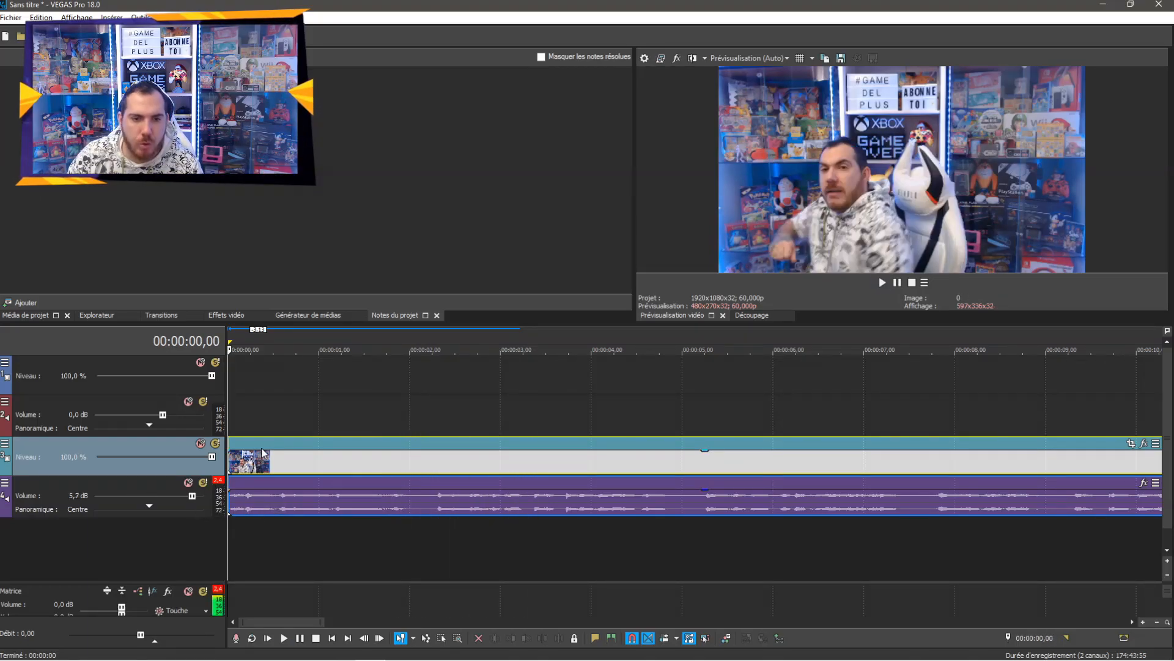
pyautogui.press('space')
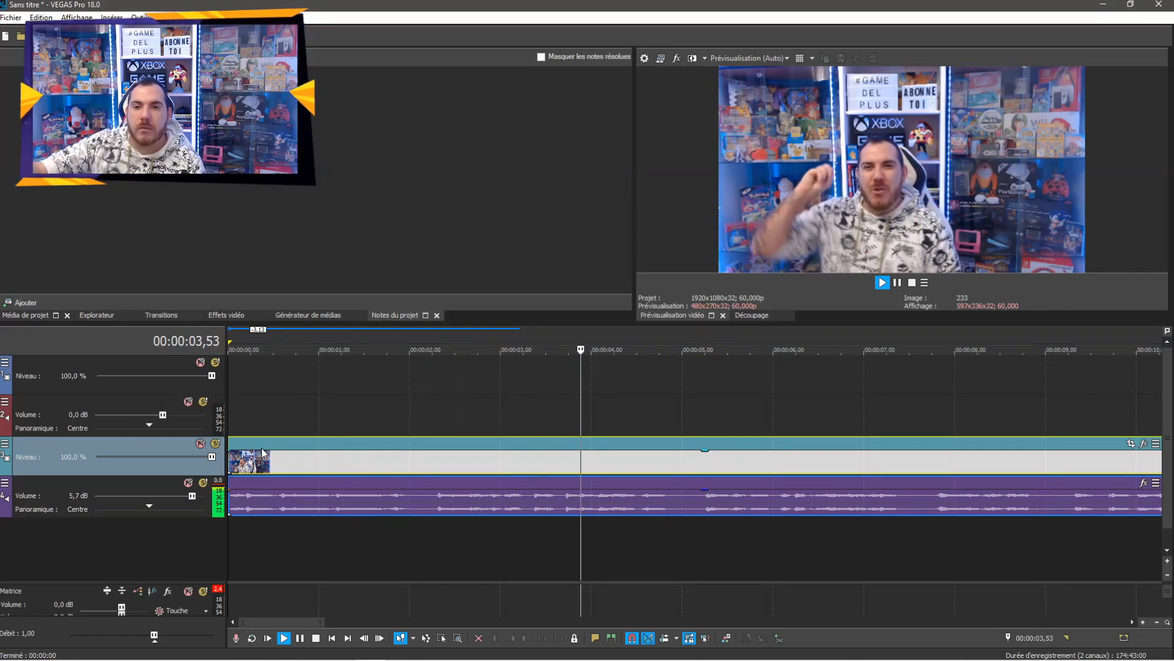
pyautogui.press('space')
# Play the webcam clip from about 34 seconds to review its middle section
pyautogui.scroll(-10, 594, 478)
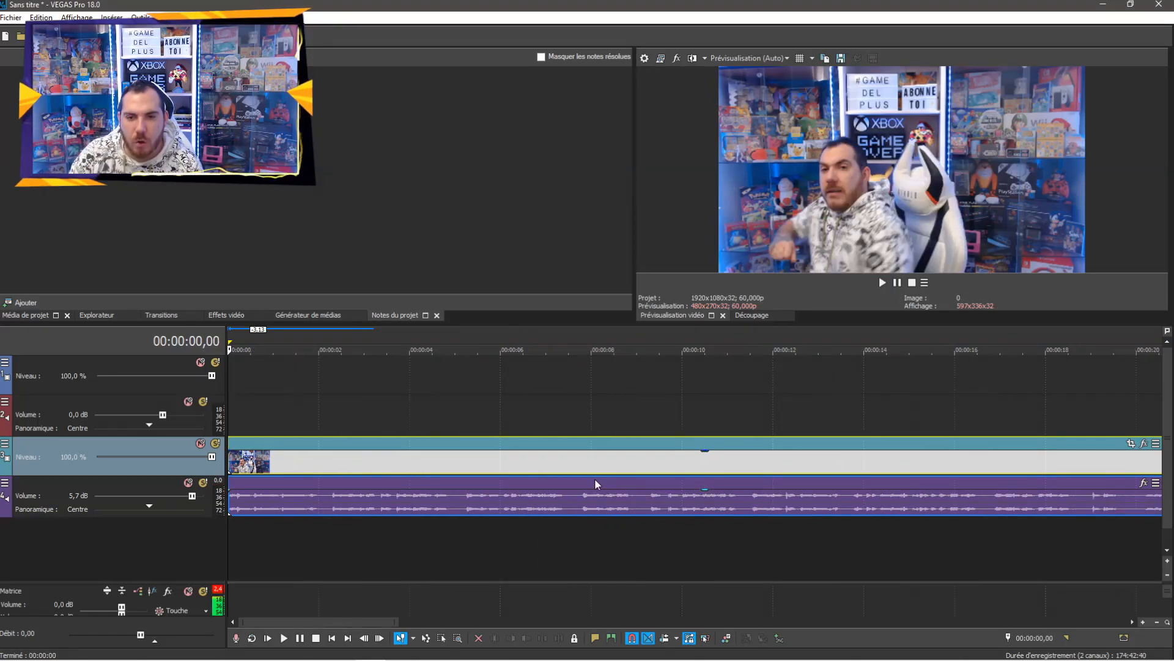
pyautogui.moveTo(391, 386)
pyautogui.mouseDown()
pyautogui.moveTo(867, 394)
pyautogui.moveTo(314, 398)
pyautogui.moveTo(393, 398)
pyautogui.mouseUp()
pyautogui.click(492, 374)
pyautogui.press('space')
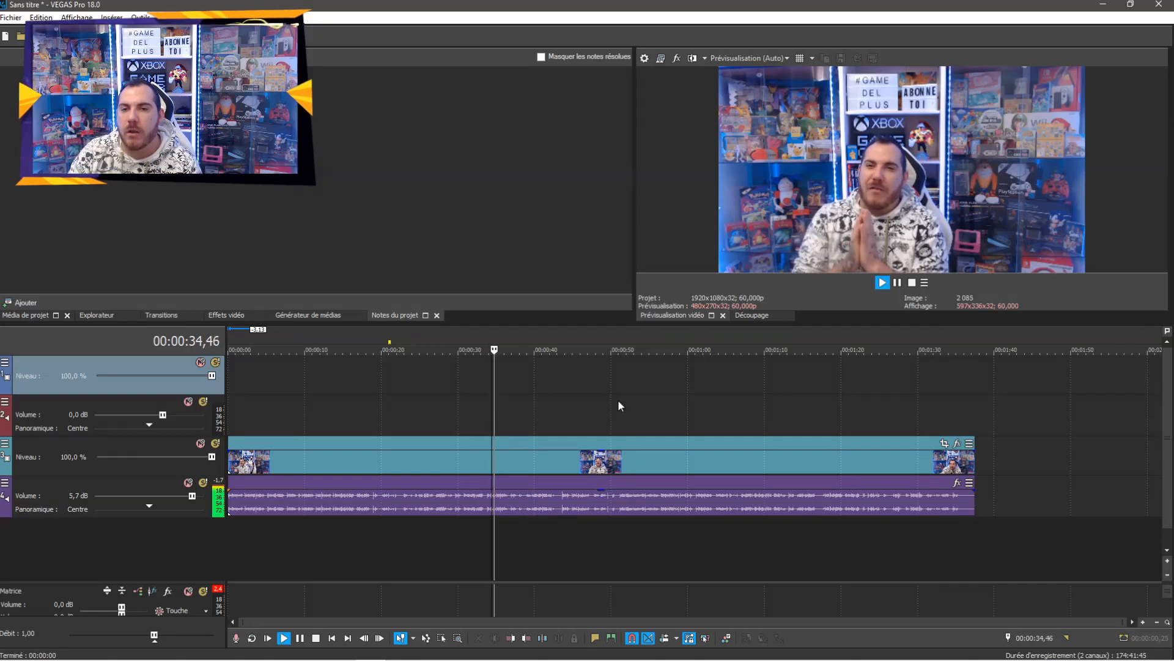
pyautogui.press('space')
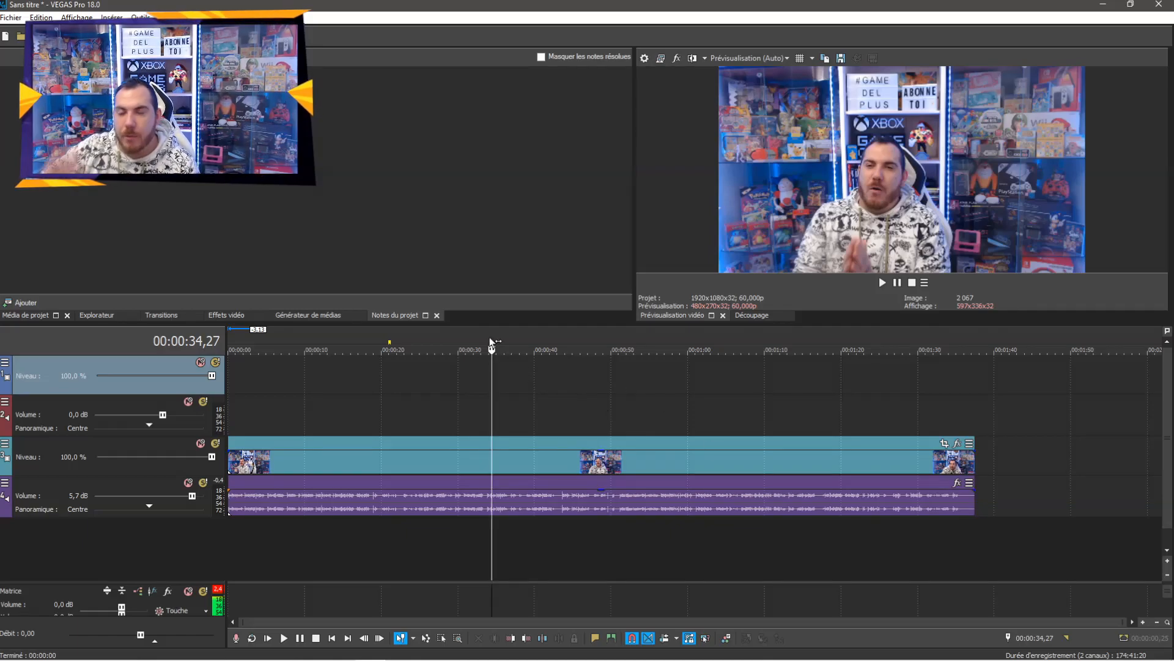
# Play the section around 1:02 to 1:05 and place the playhead at 00:01:05,03, where the speaker raises his hands
pyautogui.click(725, 398)
pyautogui.press('space')
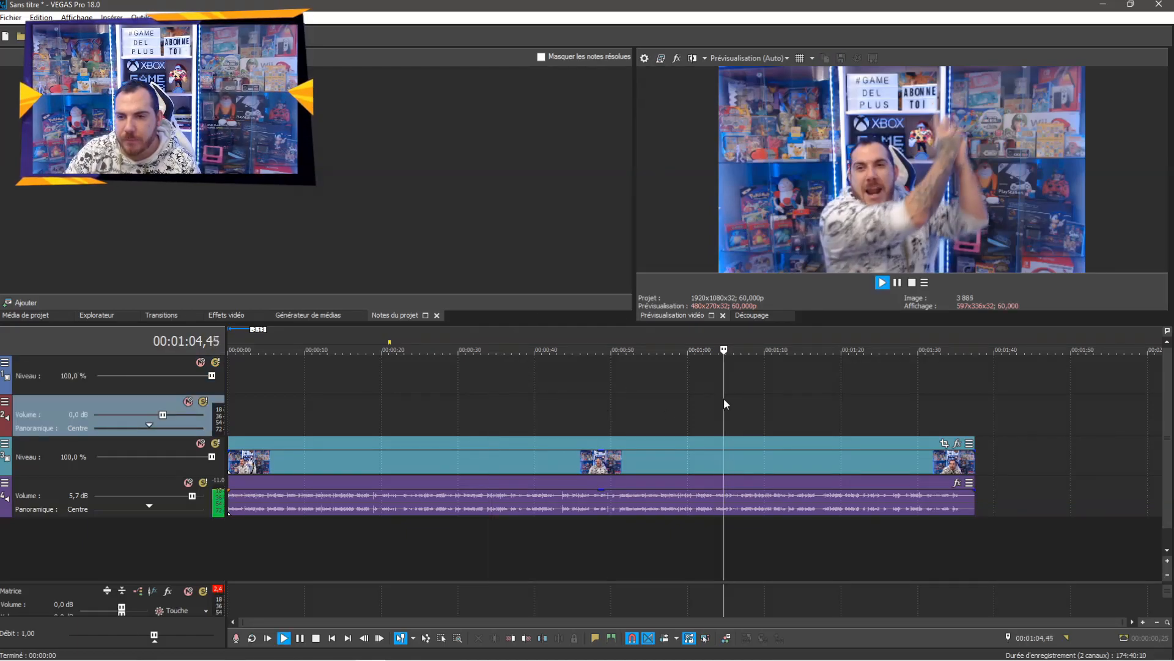
pyautogui.click(705, 405)
pyautogui.press('space')
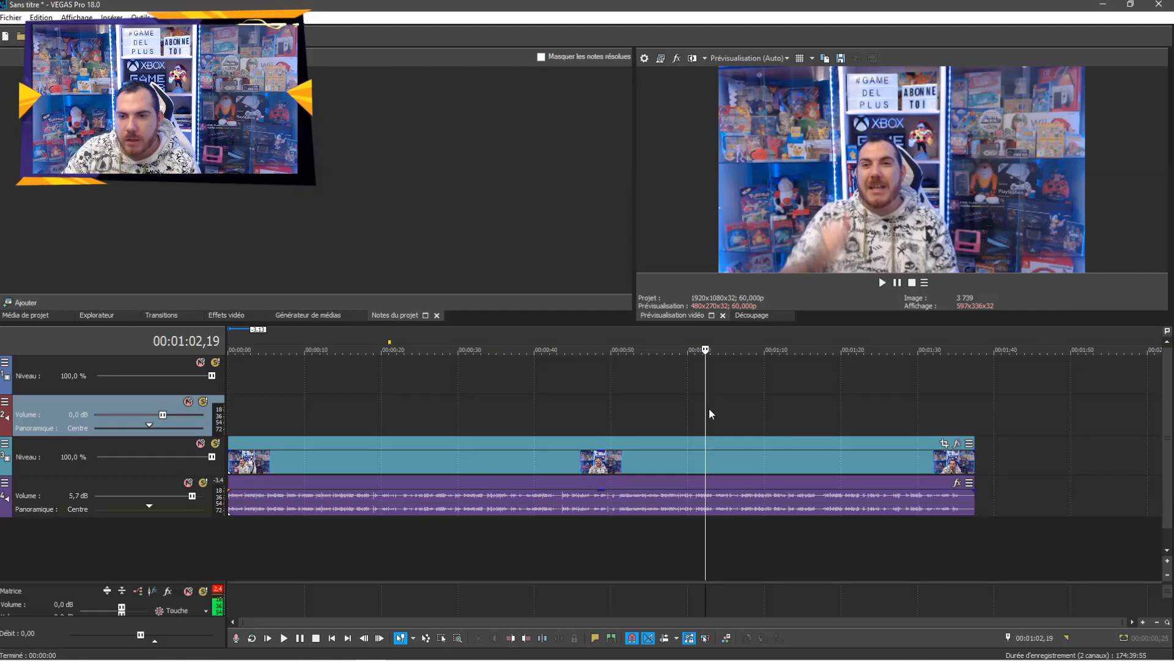
pyautogui.press('space')
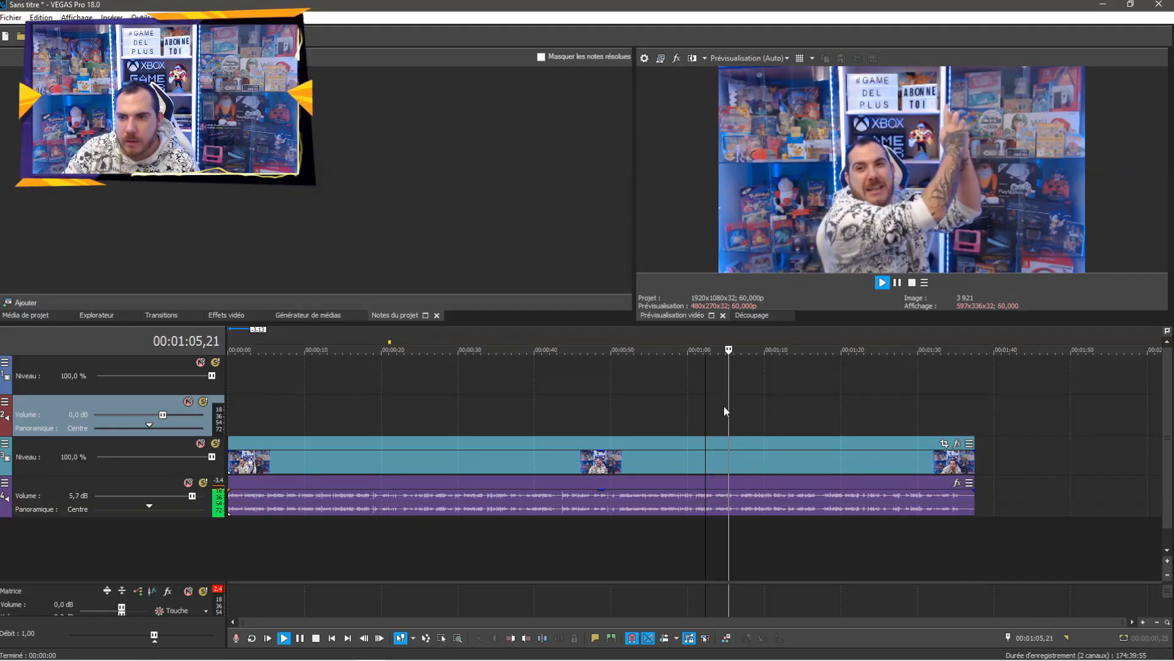
pyautogui.click(725, 403)
pyautogui.press('space')
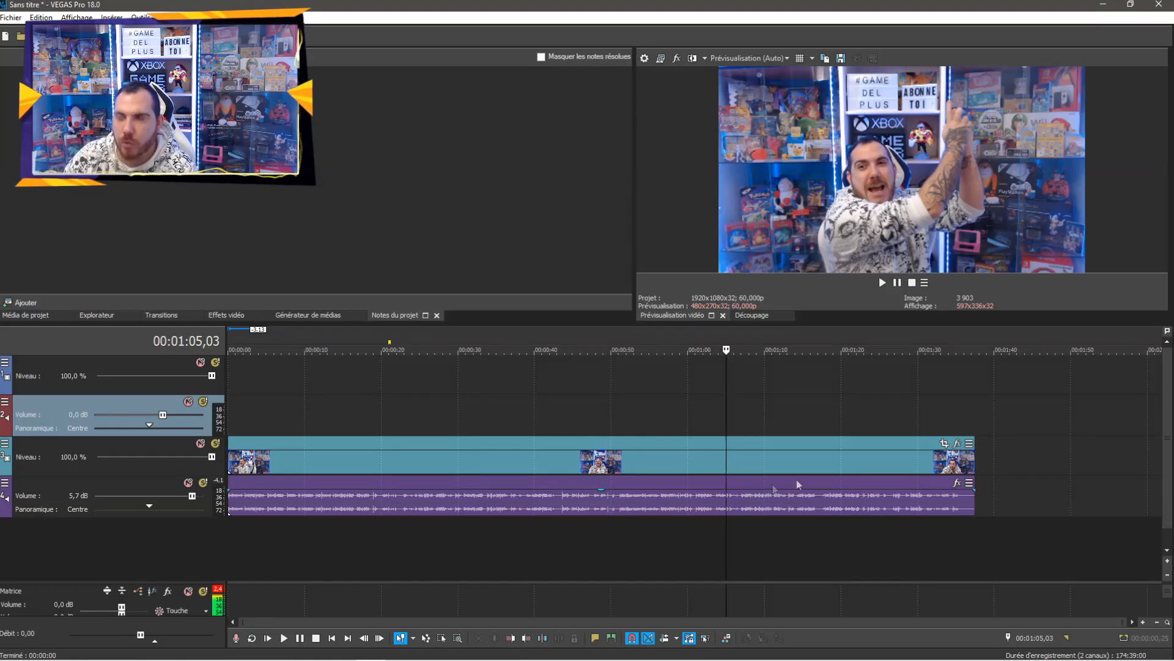
# Add VIDEO F from the compte youtube > animation fond vert folder to tracks 1 and 2 and position it over the playhead
pyautogui.click(1127, 4)
pyautogui.doubleClick(12, 23)
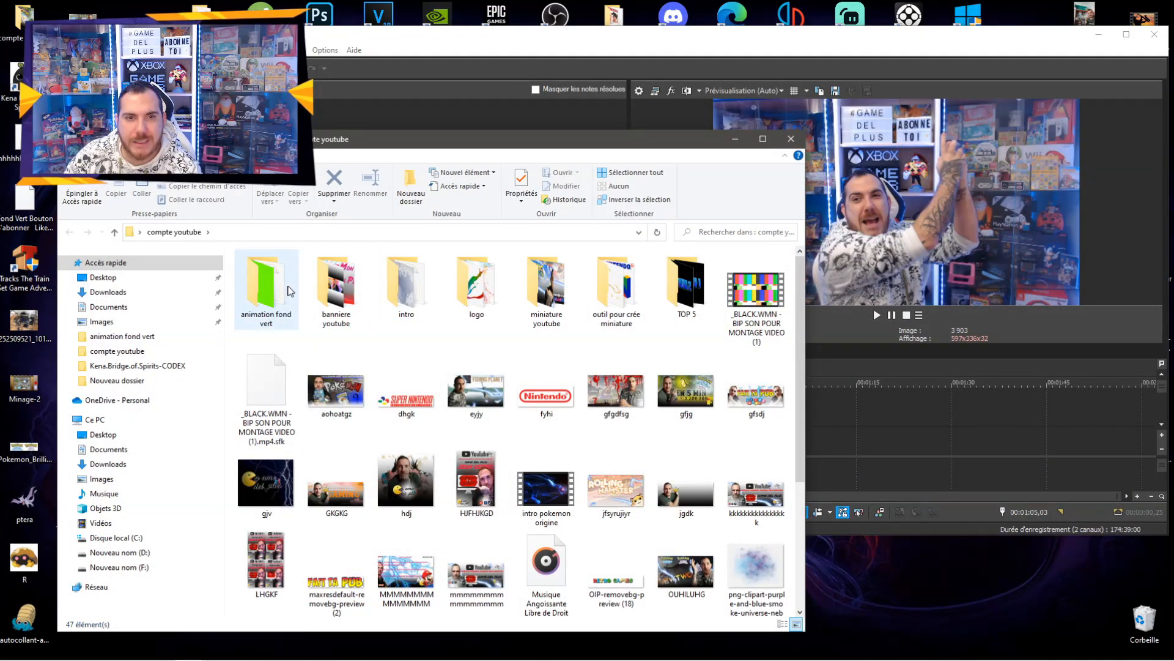
pyautogui.doubleClick(288, 291)
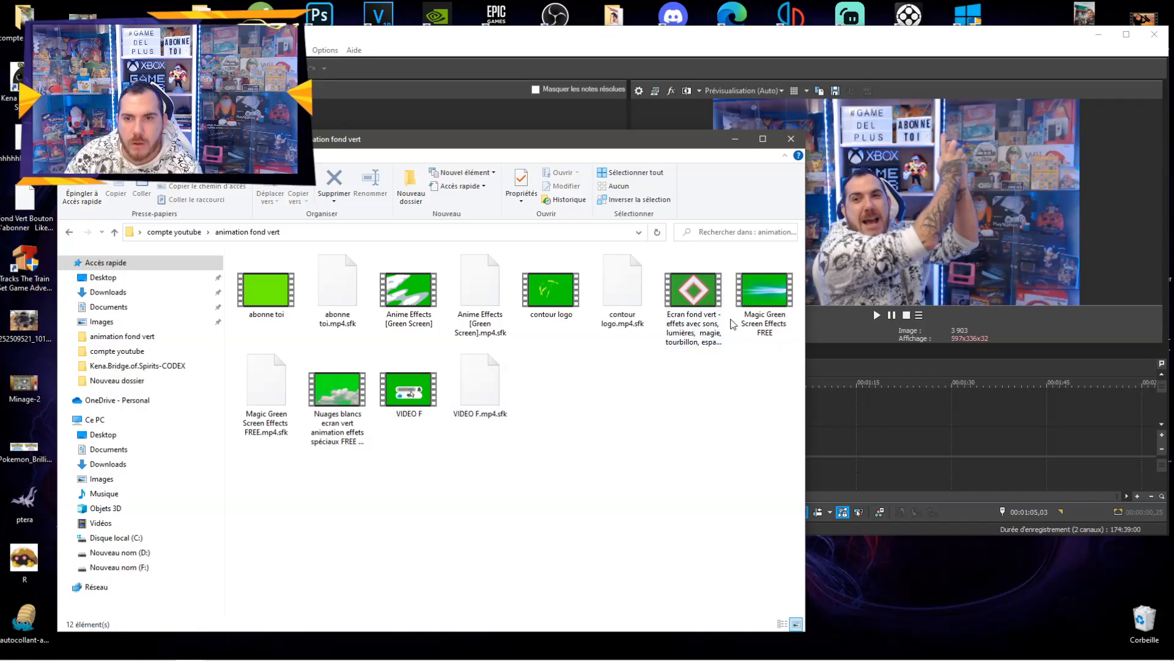
pyautogui.moveTo(400, 391); pyautogui.dragTo(855, 418)
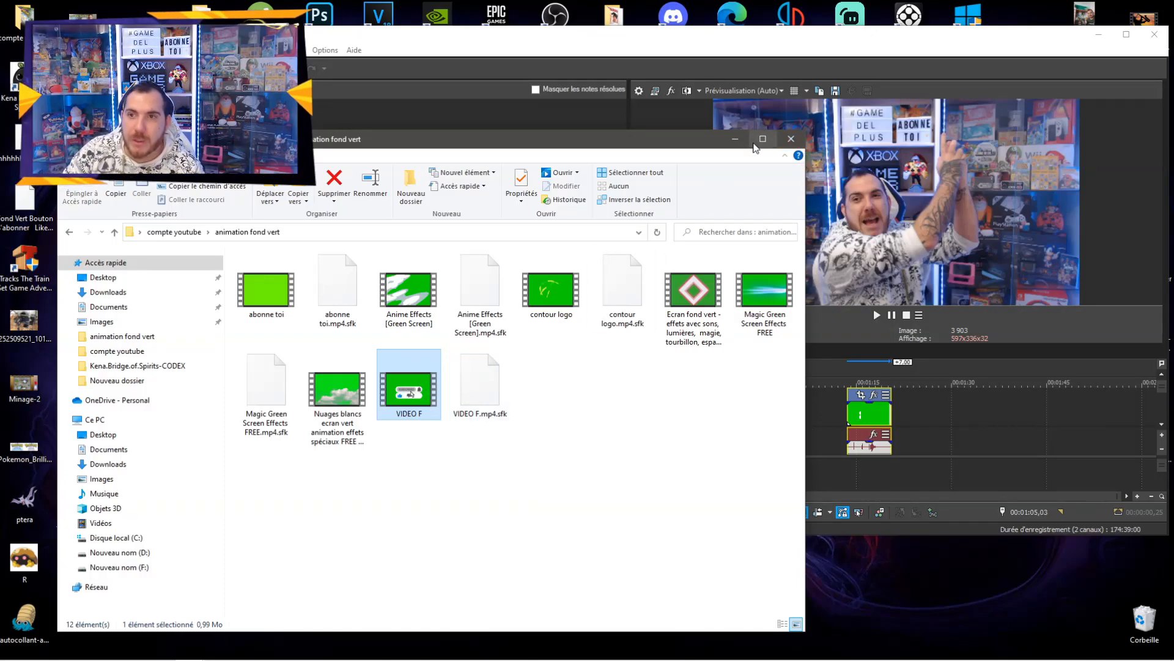
pyautogui.click(791, 140)
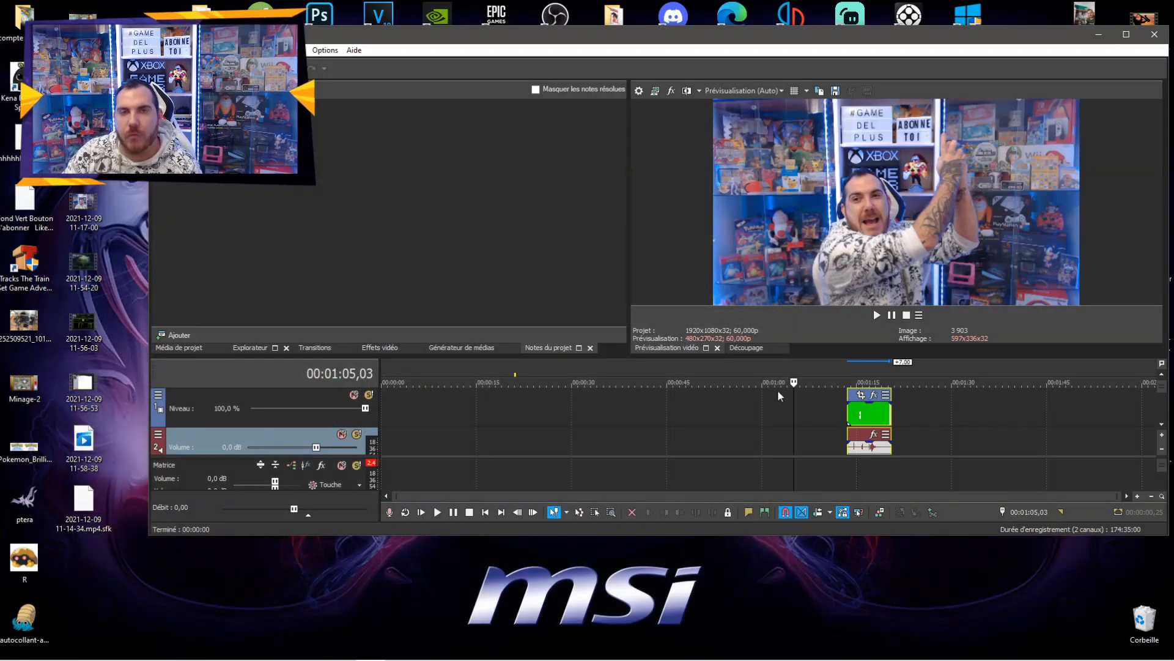
pyautogui.click(1125, 35)
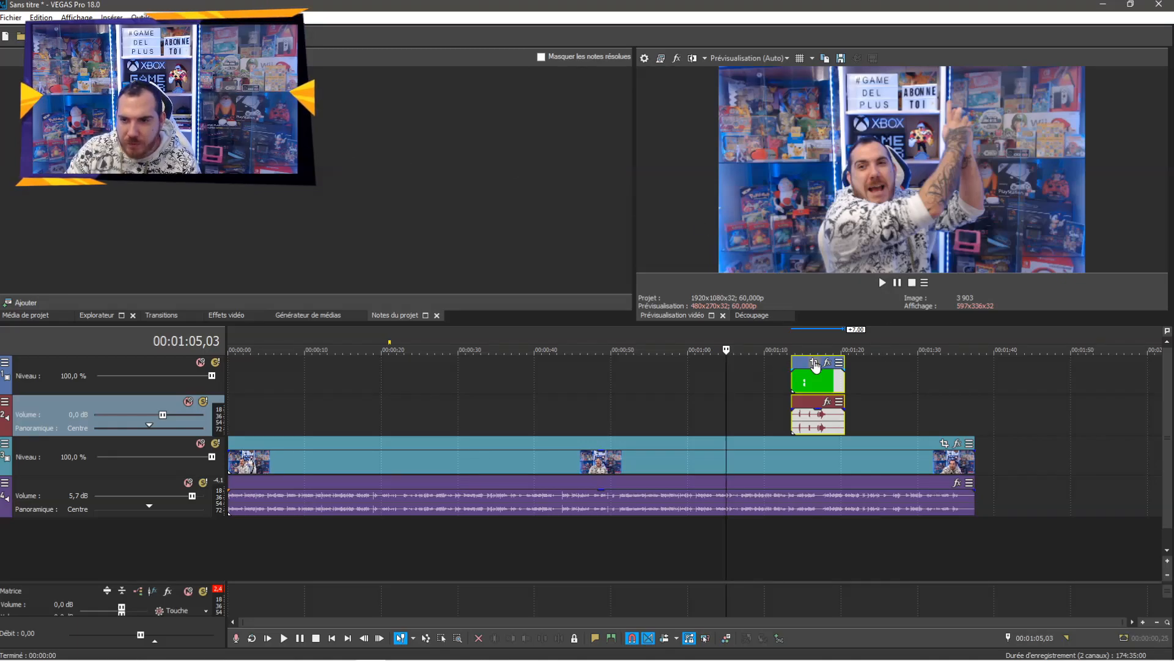
pyautogui.moveTo(800, 367); pyautogui.dragTo(723, 371)
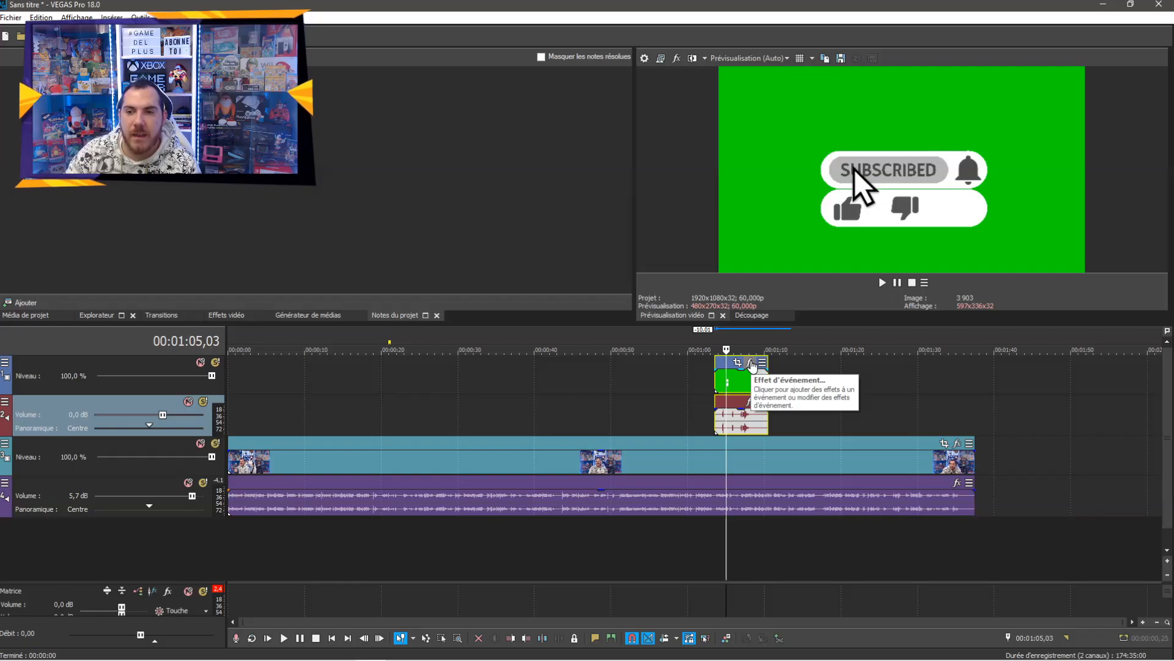
# Apply the VEGAS Chroma Keyer effect to the green-screen subscribe animation
pyautogui.click(751, 363)
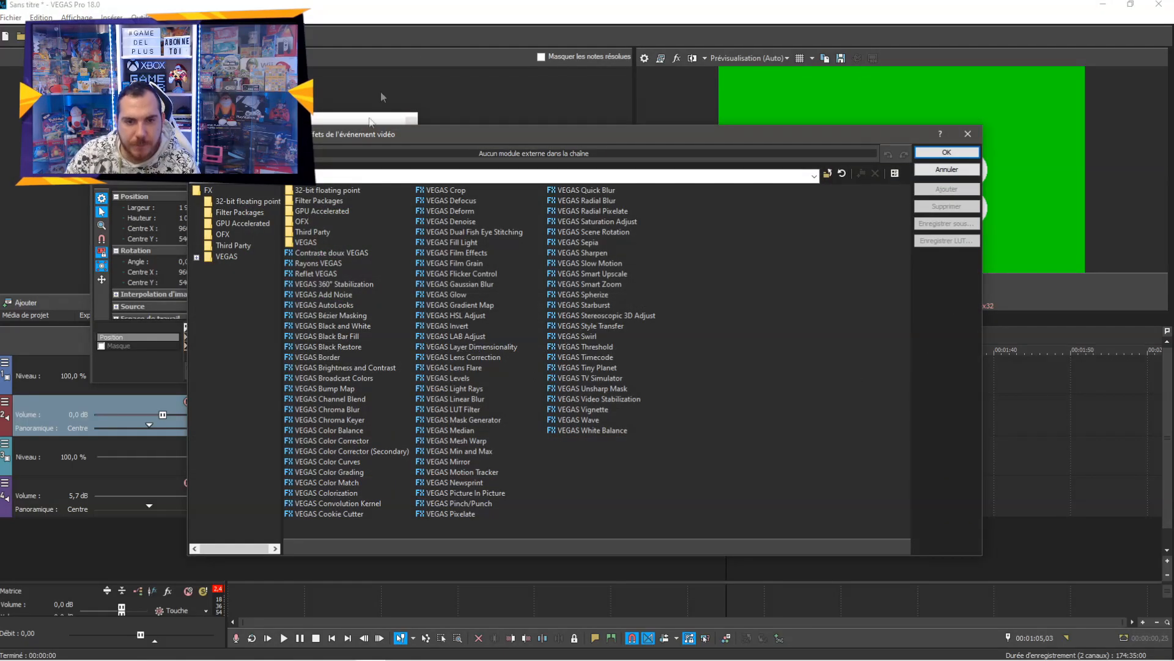
pyautogui.click(346, 420)
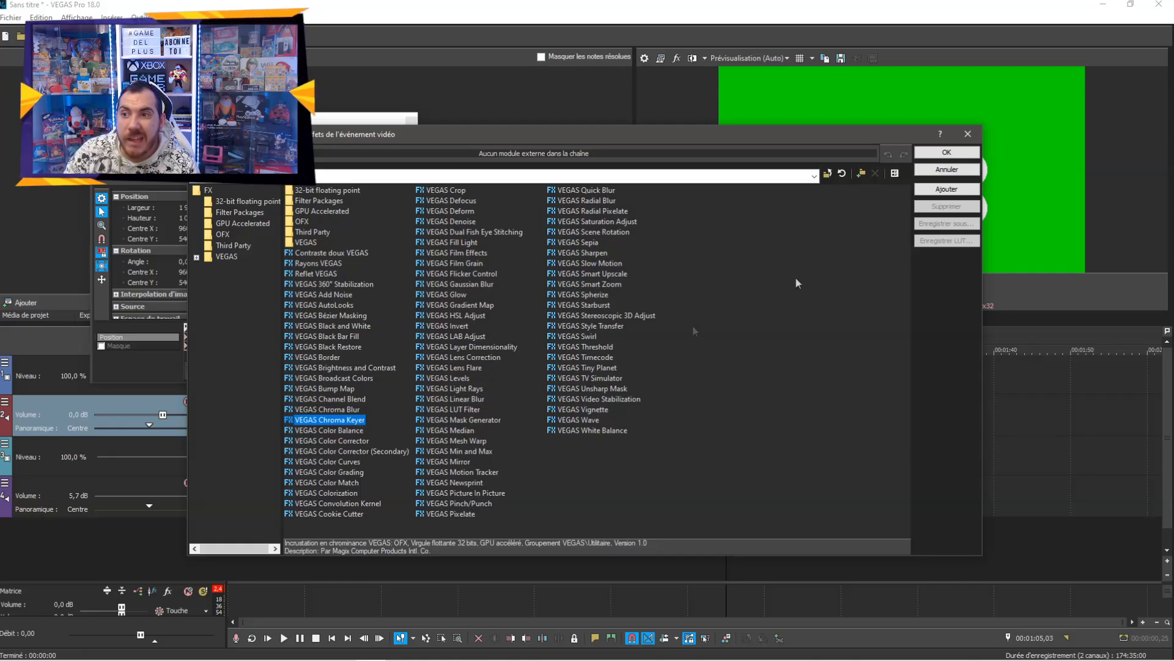
pyautogui.click(943, 155)
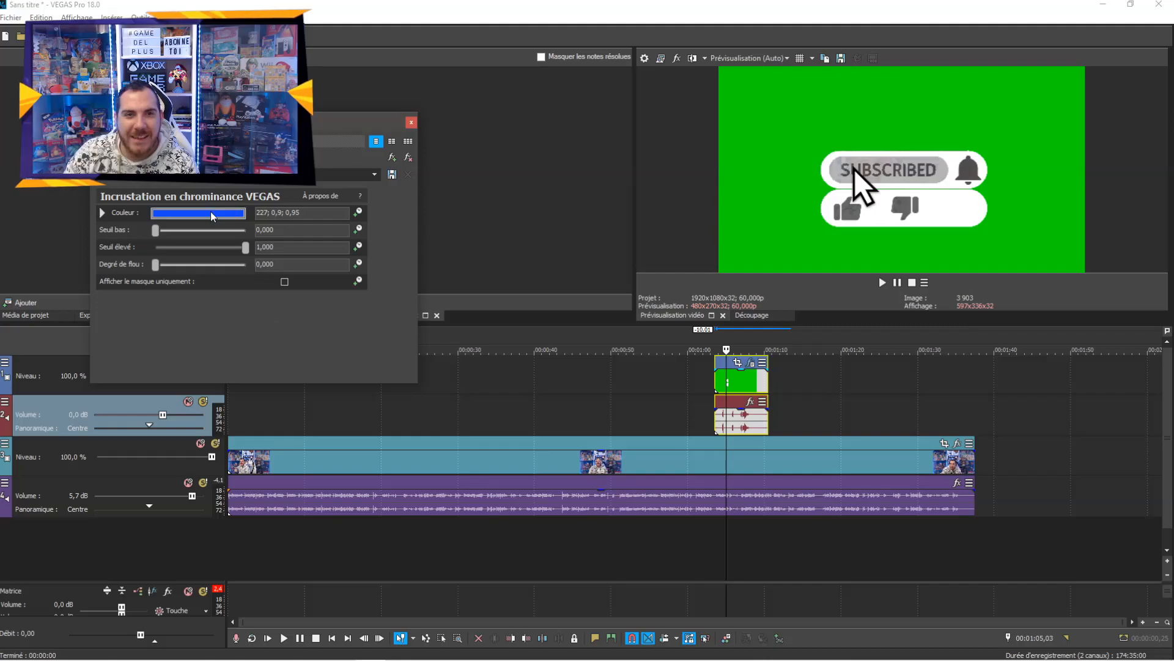
# Sample the animation's green background in the preview as the Chroma Keyer's key colour and close the effect settings
pyautogui.click(223, 215)
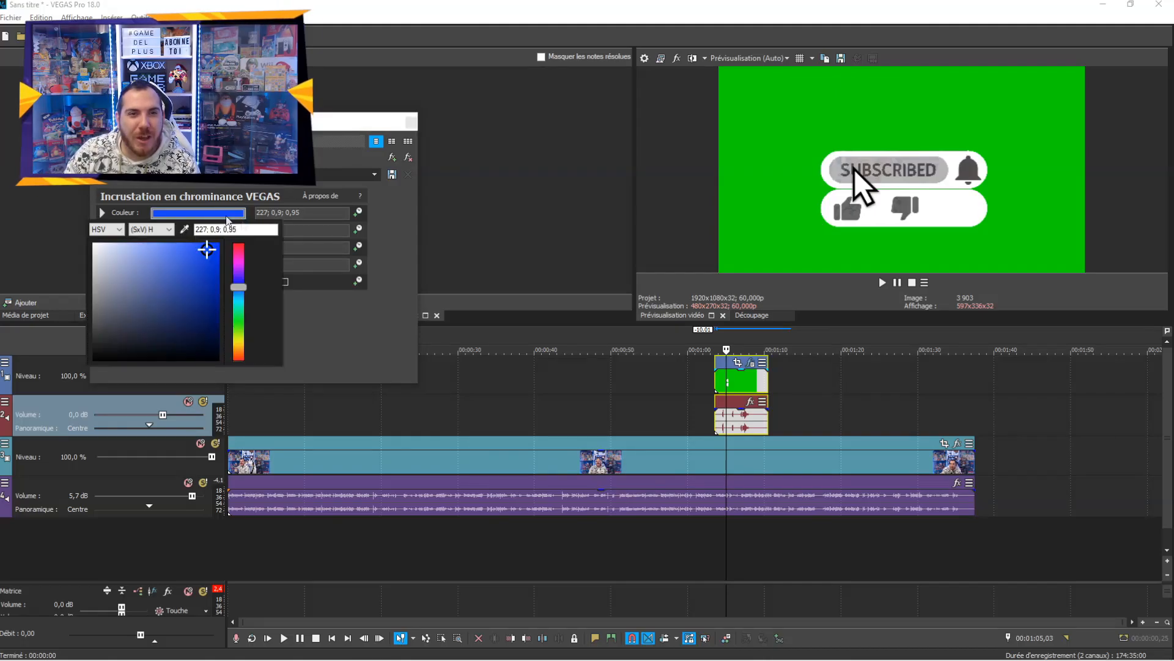
pyautogui.click(185, 230)
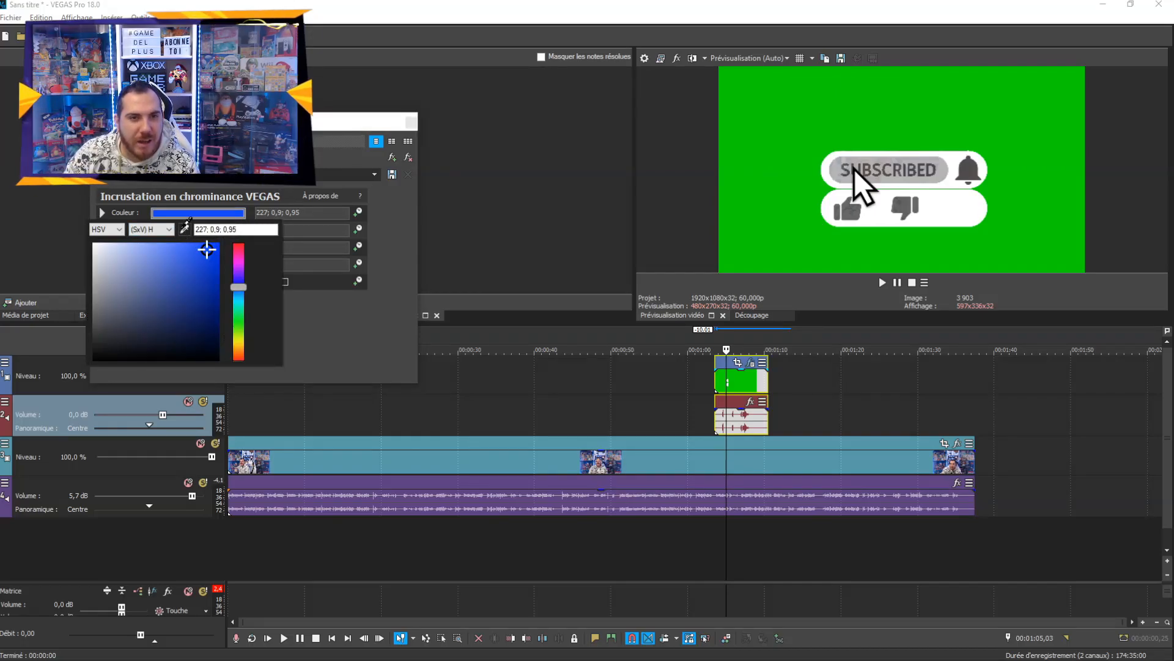
pyautogui.click(798, 99)
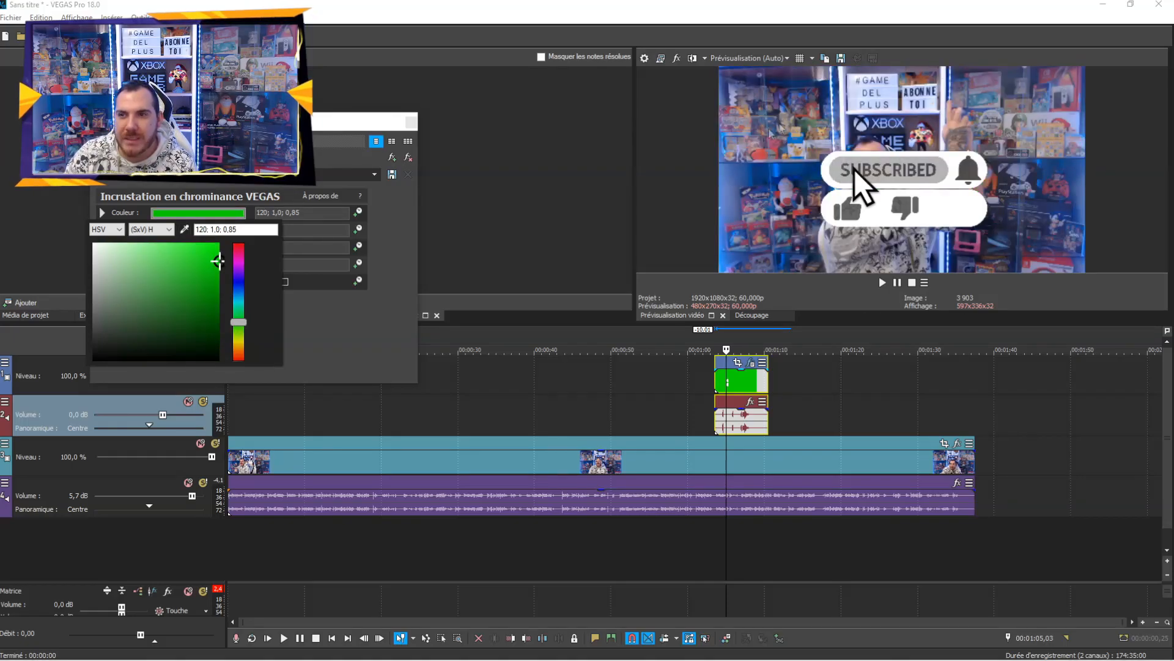
pyautogui.click(412, 125)
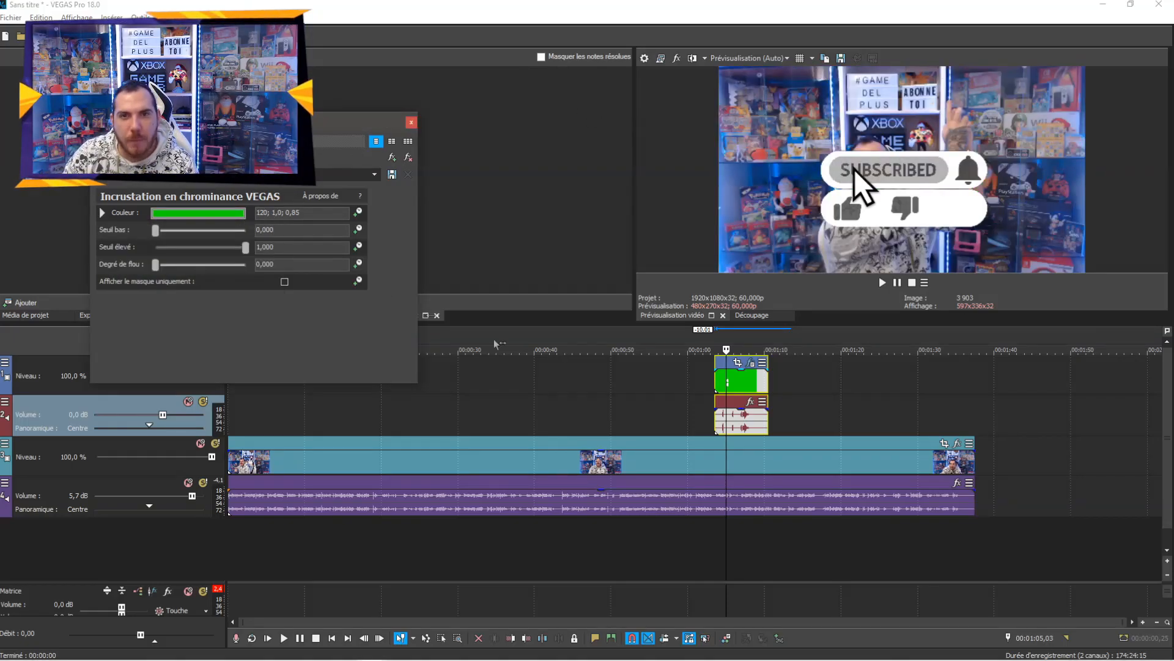
pyautogui.click(413, 122)
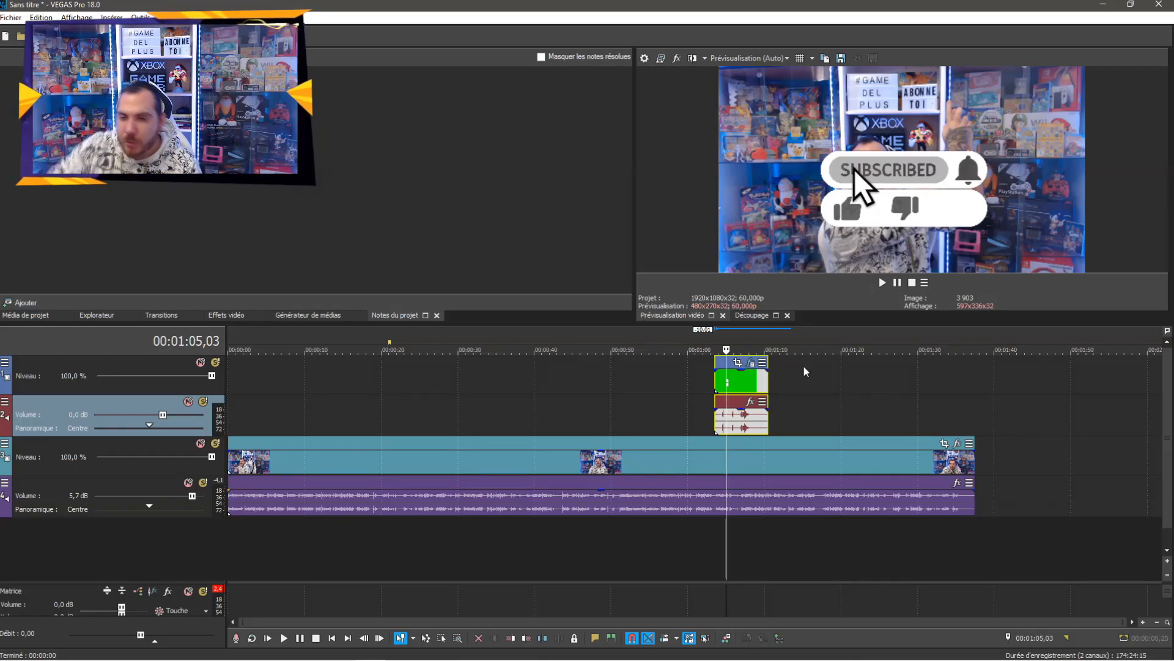
# Shrink the subscribe animation to the frame's upper-right corner with Pan/Crop at about 4736 × 2664, centred near -132.7, 1735.3
pyautogui.click(739, 365)
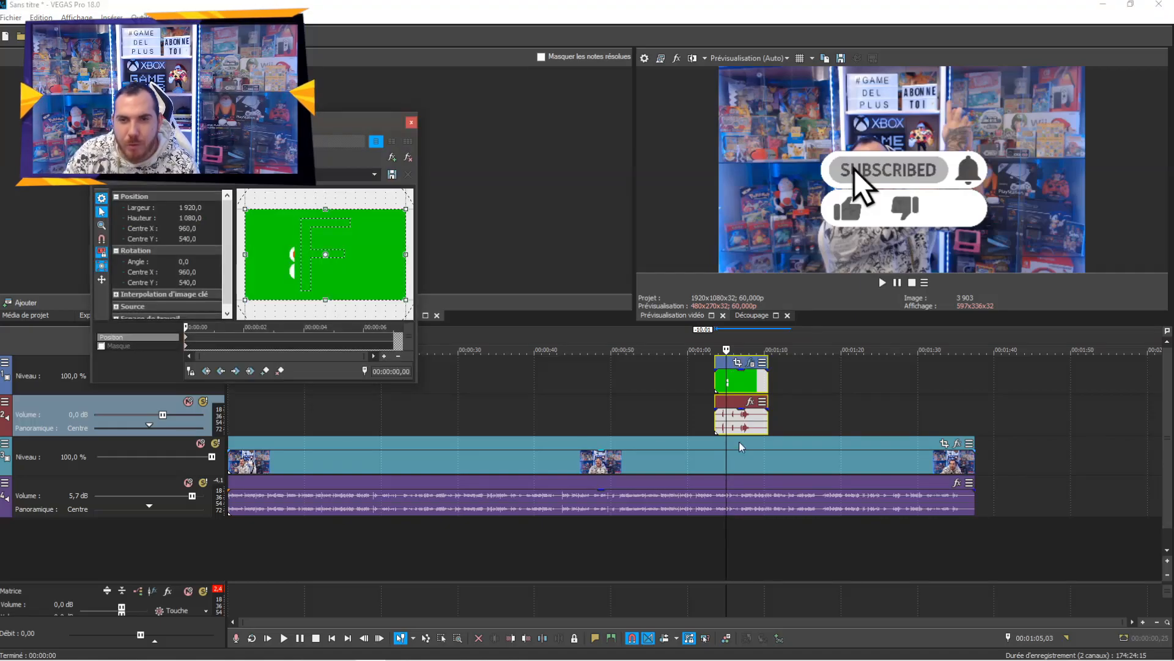
pyautogui.moveTo(247, 300); pyautogui.dragTo(130, 362)
pyautogui.moveTo(336, 264); pyautogui.dragTo(254, 356)
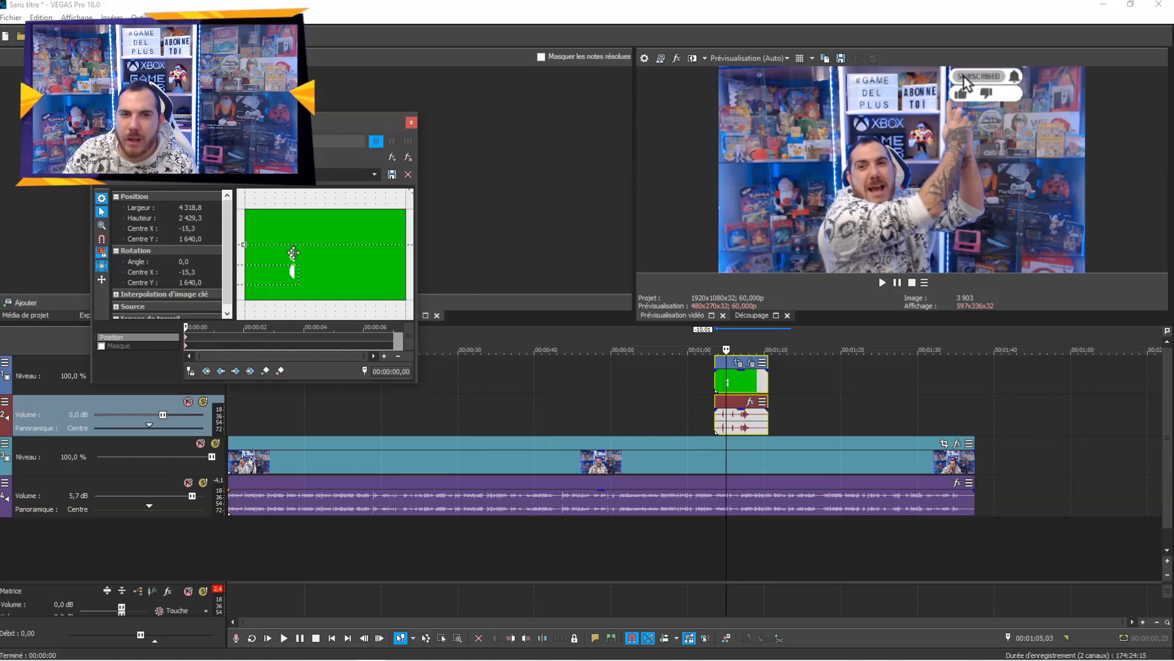
pyautogui.moveTo(243, 244); pyautogui.dragTo(243, 233)
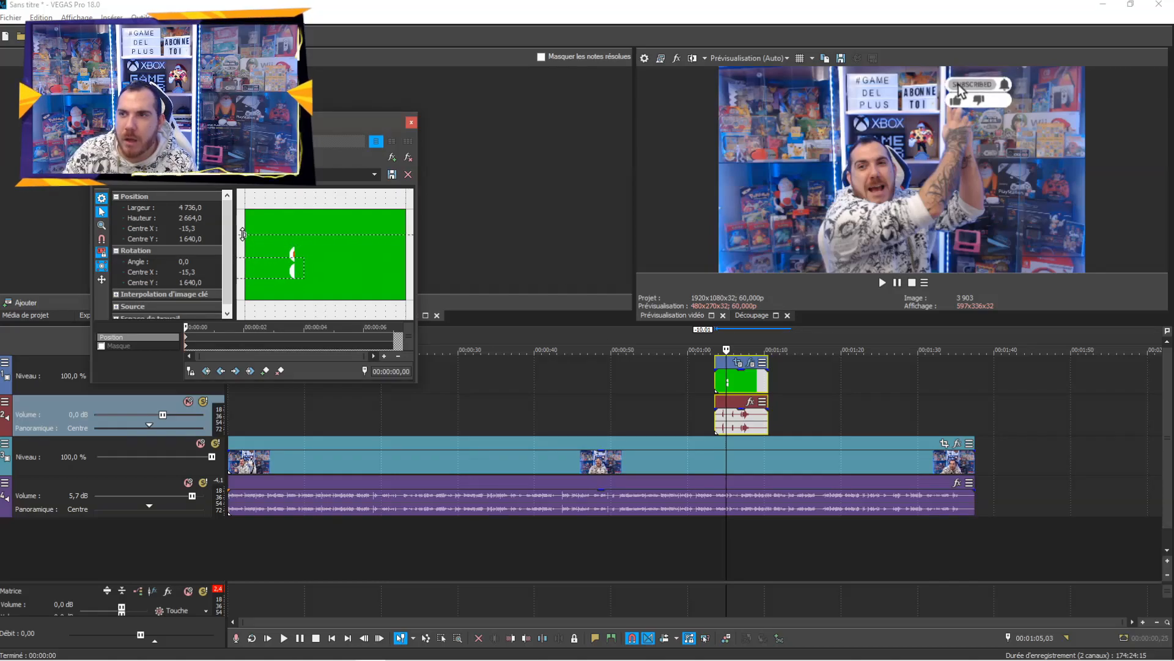
pyautogui.moveTo(319, 267); pyautogui.dragTo(310, 275)
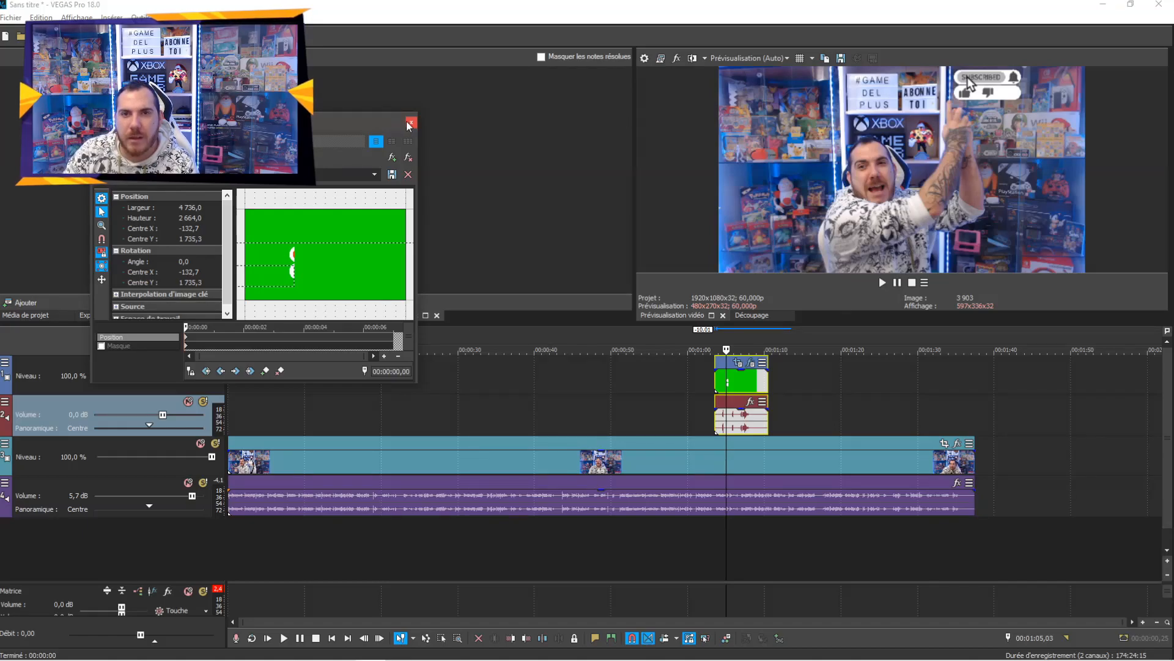
pyautogui.click(410, 123)
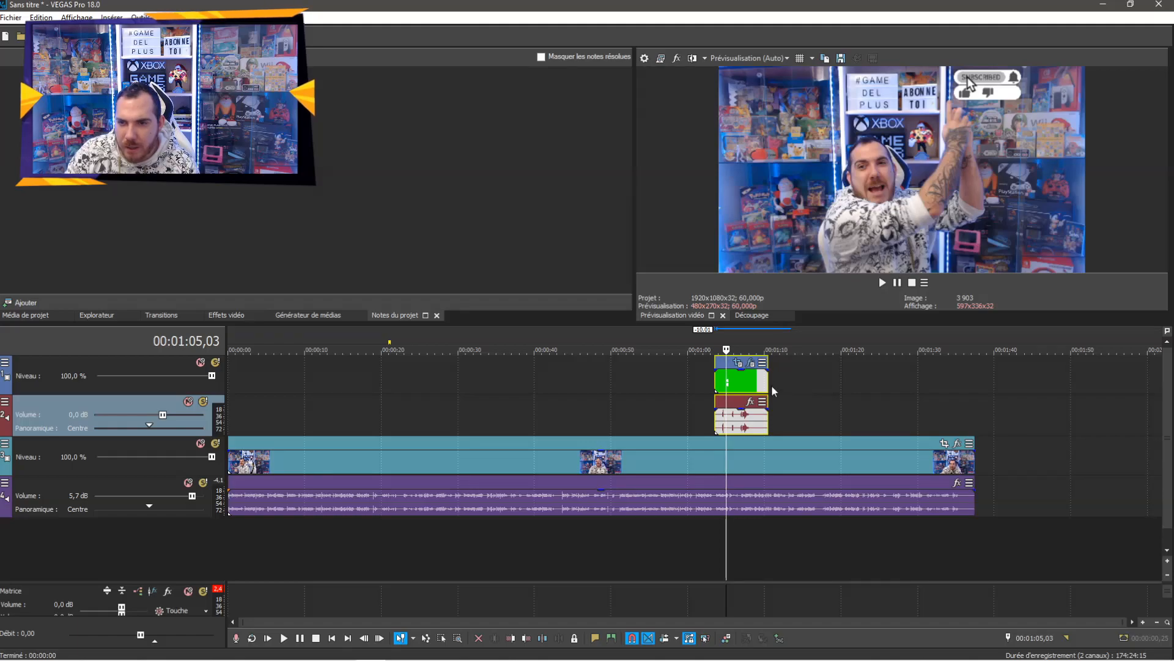
# Shift the subscribe animation and its audio 1,27 later on the timeline and play from about 1:03 to check the timing
pyautogui.click(753, 382)
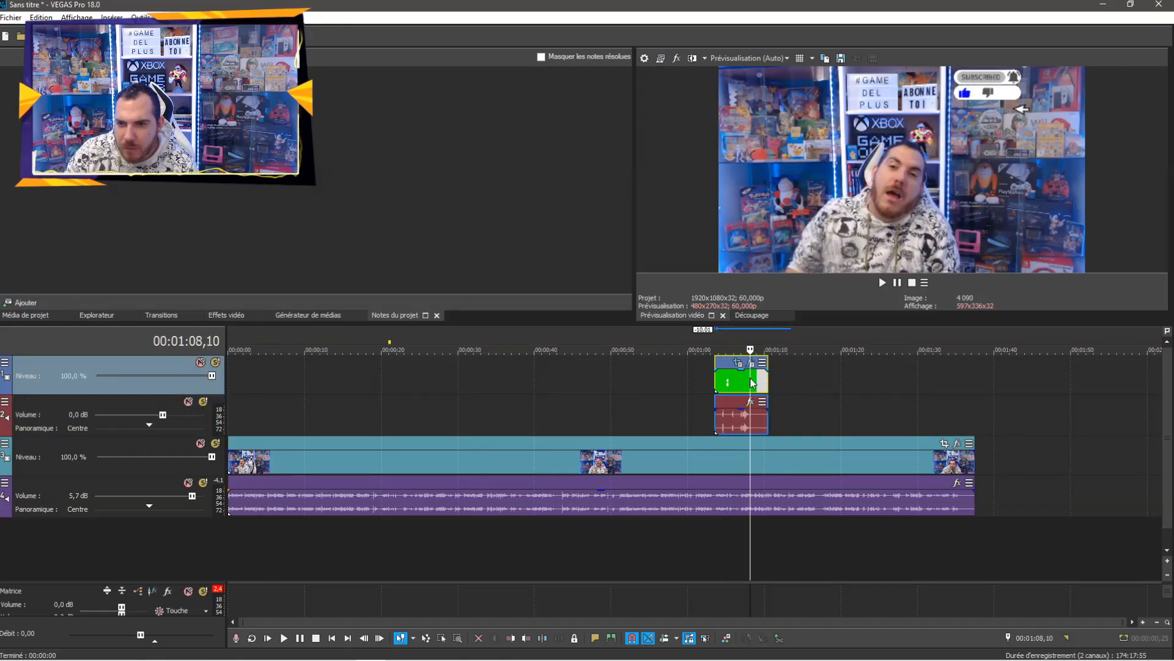
pyautogui.moveTo(753, 382); pyautogui.dragTo(763, 383)
pyautogui.click(715, 341)
pyautogui.press('space')
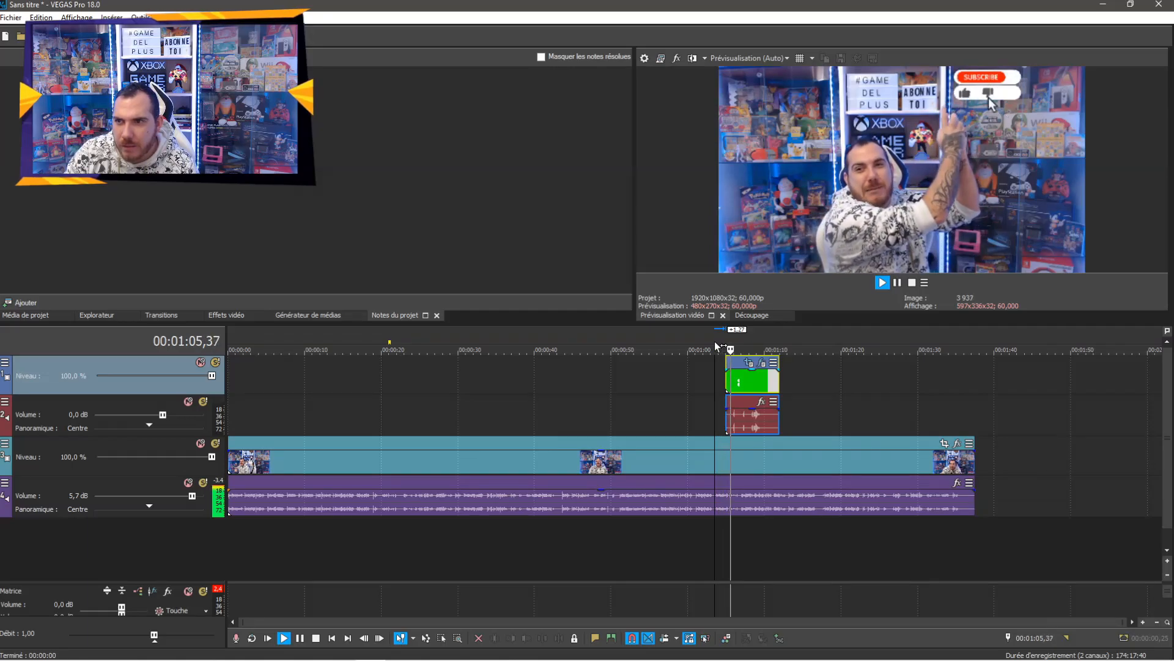
pyautogui.press('space')
# Move the subscribe animation 0,24 earlier and replay the section from 00:01:03,31 to about 1:13
pyautogui.moveTo(735, 365); pyautogui.dragTo(732, 364)
pyautogui.press('space')
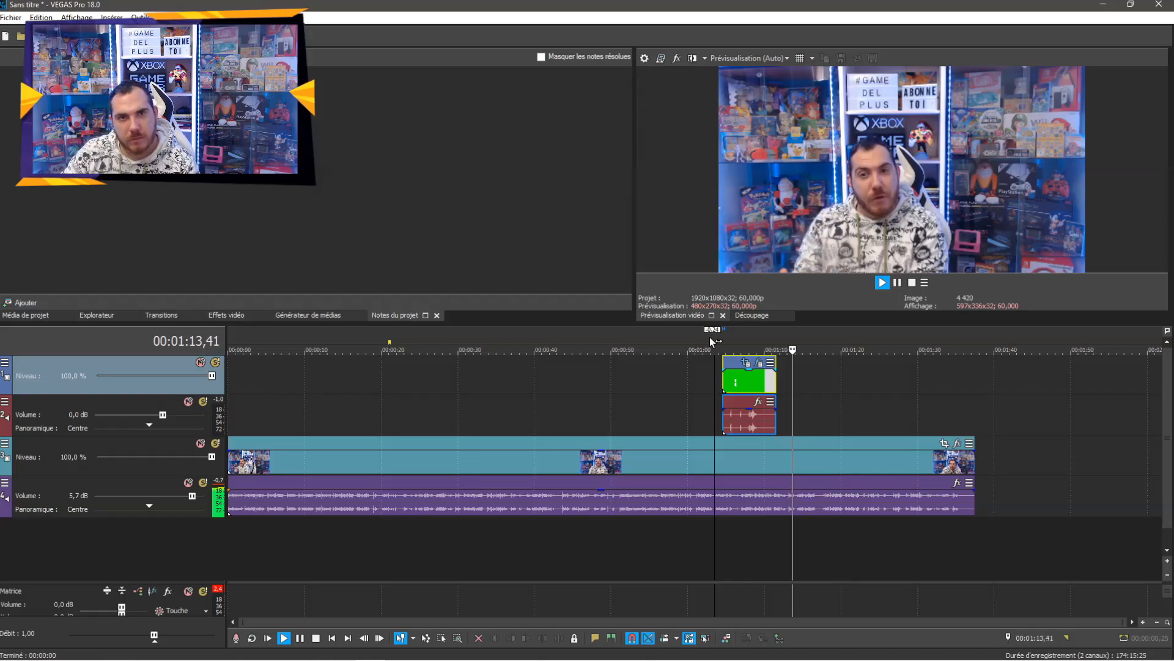
pyautogui.press('space')
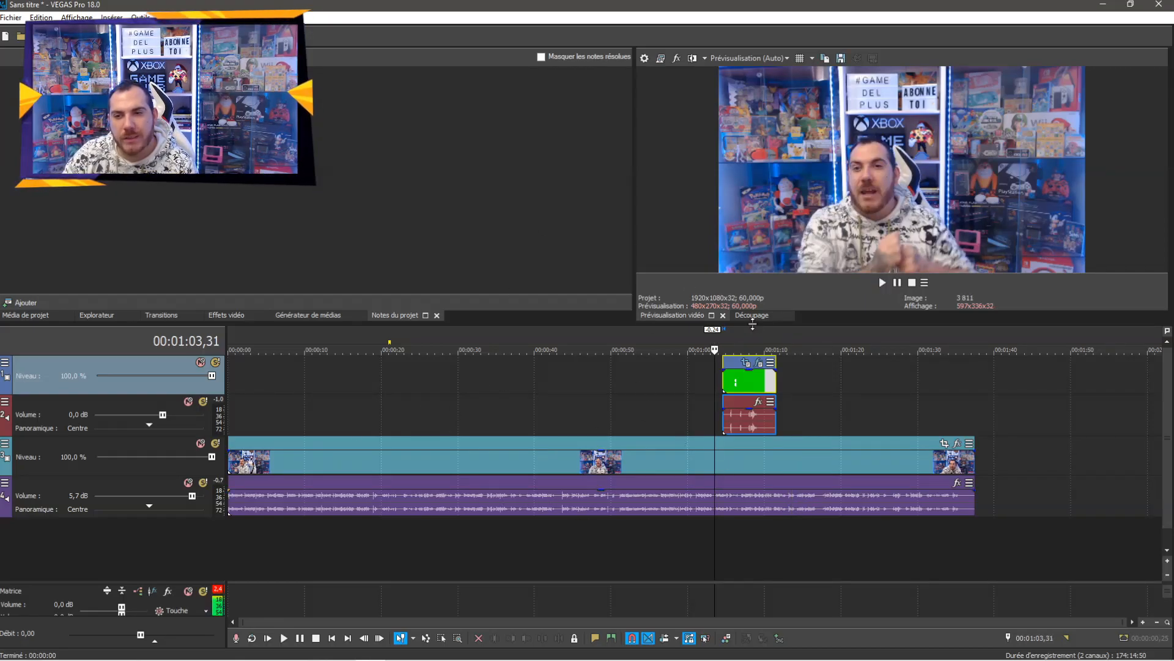
# Play the webcam clip's ending from 00:01:34,27 and trim about 2 seconds off the end of its video and audio
pyautogui.click(951, 414)
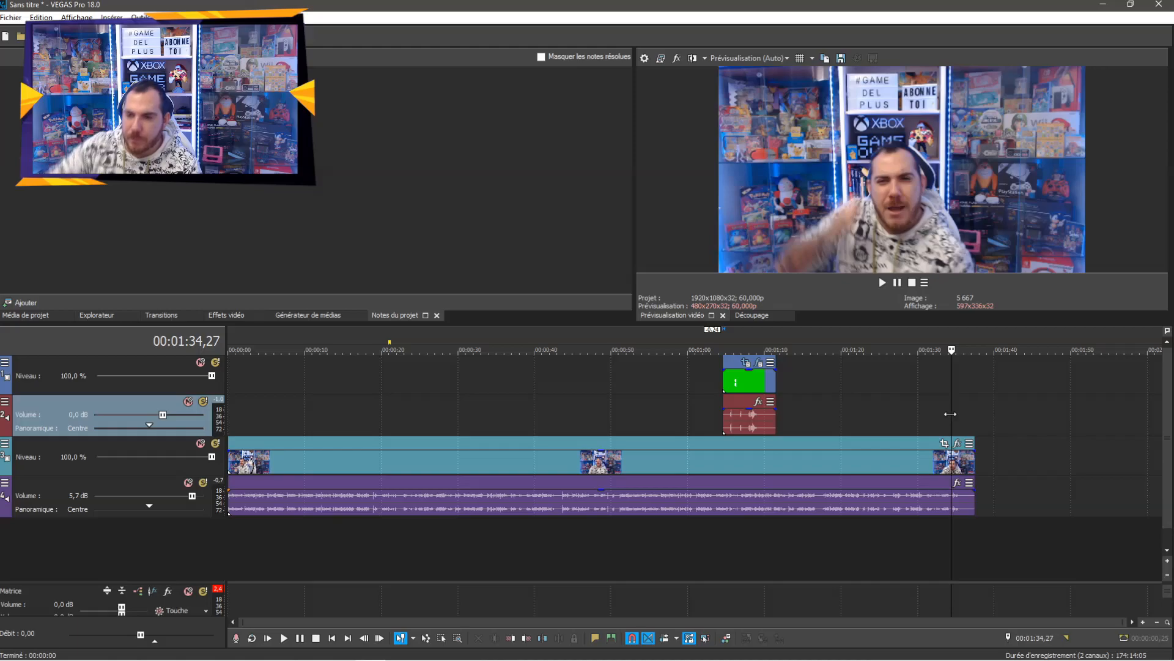
pyautogui.press('space')
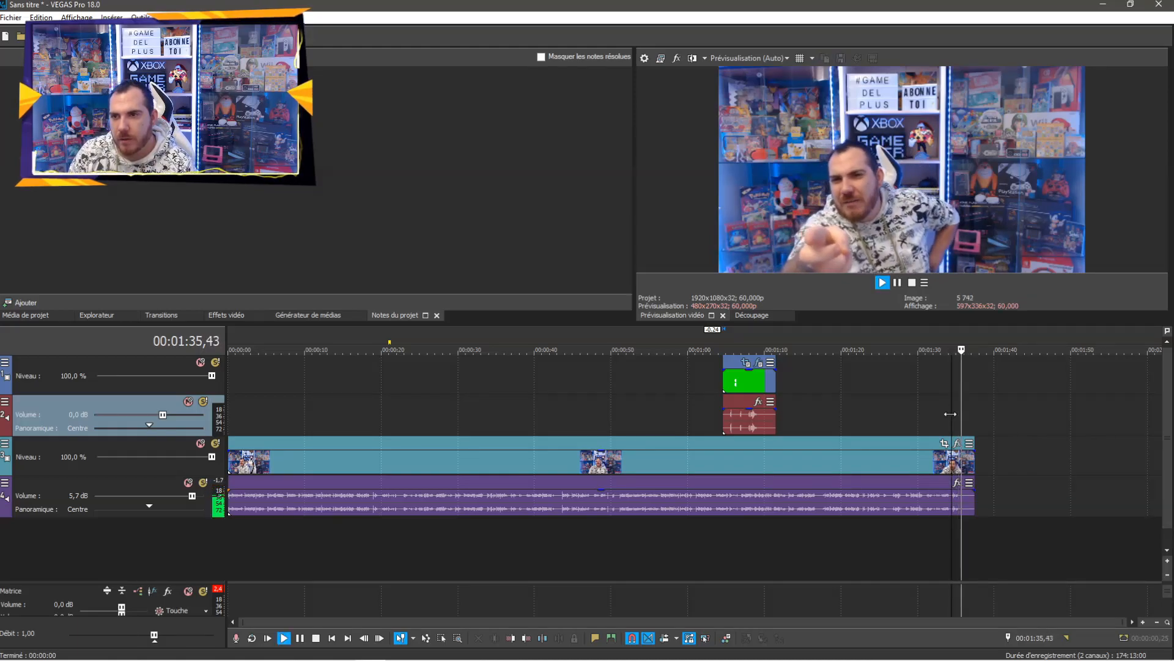
pyautogui.press('space')
pyautogui.scroll(5, 984, 494)
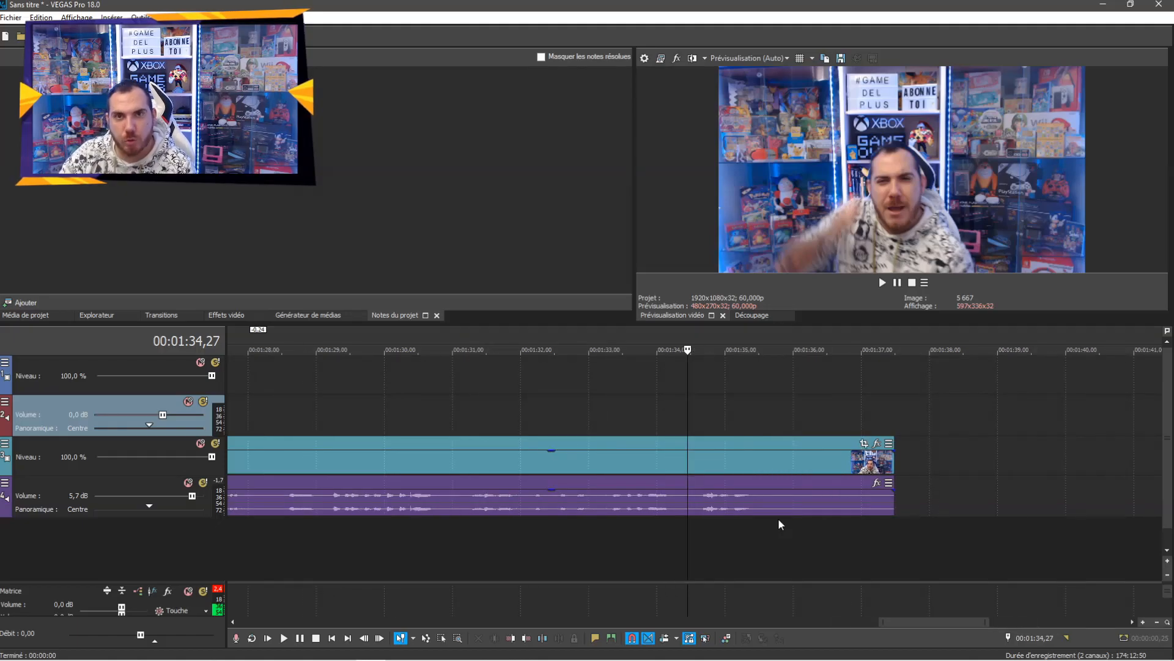
pyautogui.moveTo(894, 502); pyautogui.dragTo(750, 508)
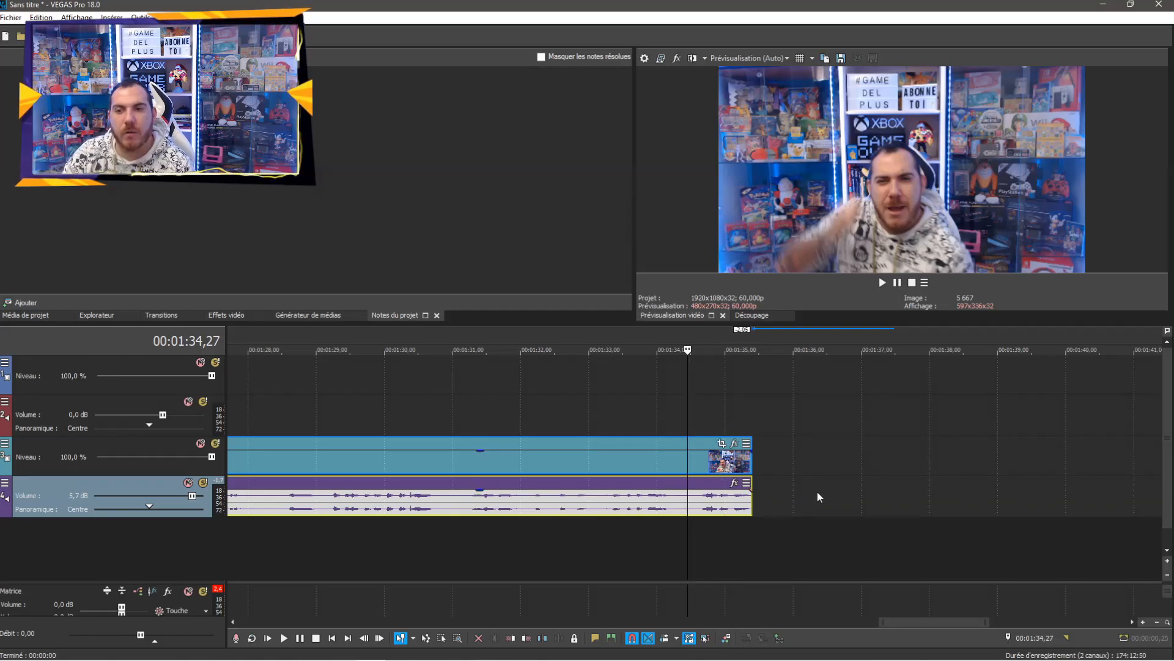
# Add a short fade-out to the end of the webcam video on track 3 and play it from 00:01:34,31
pyautogui.click(692, 453)
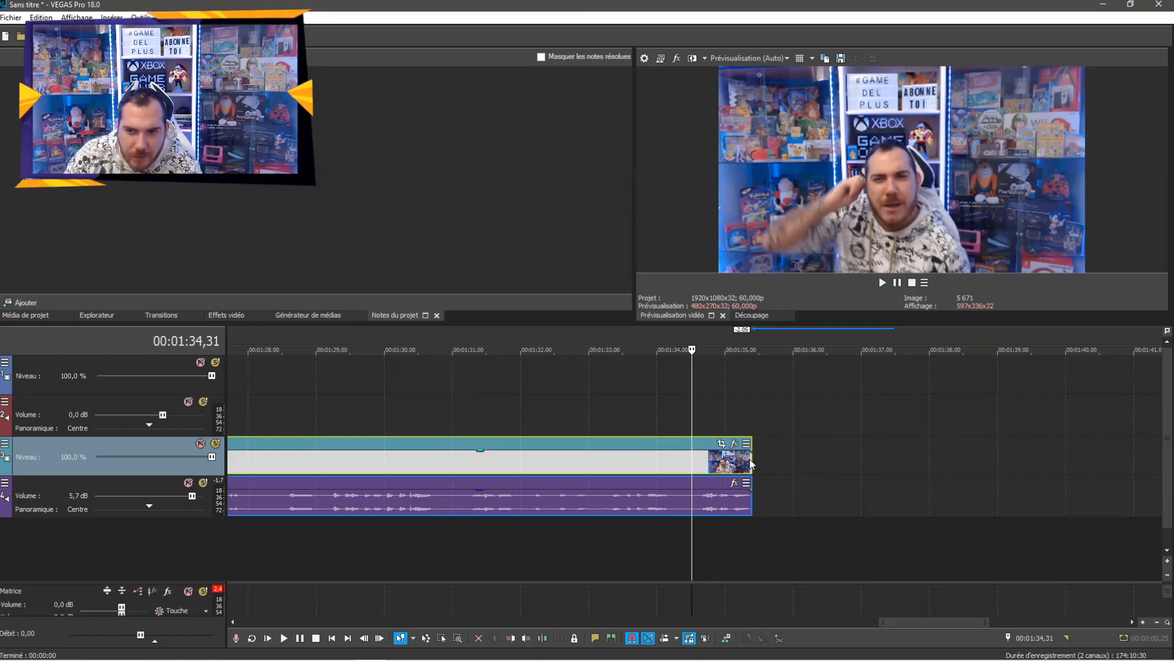
pyautogui.moveTo(755, 452)
pyautogui.mouseDown()
pyautogui.moveTo(440, 457)
pyautogui.moveTo(733, 458)
pyautogui.mouseUp()
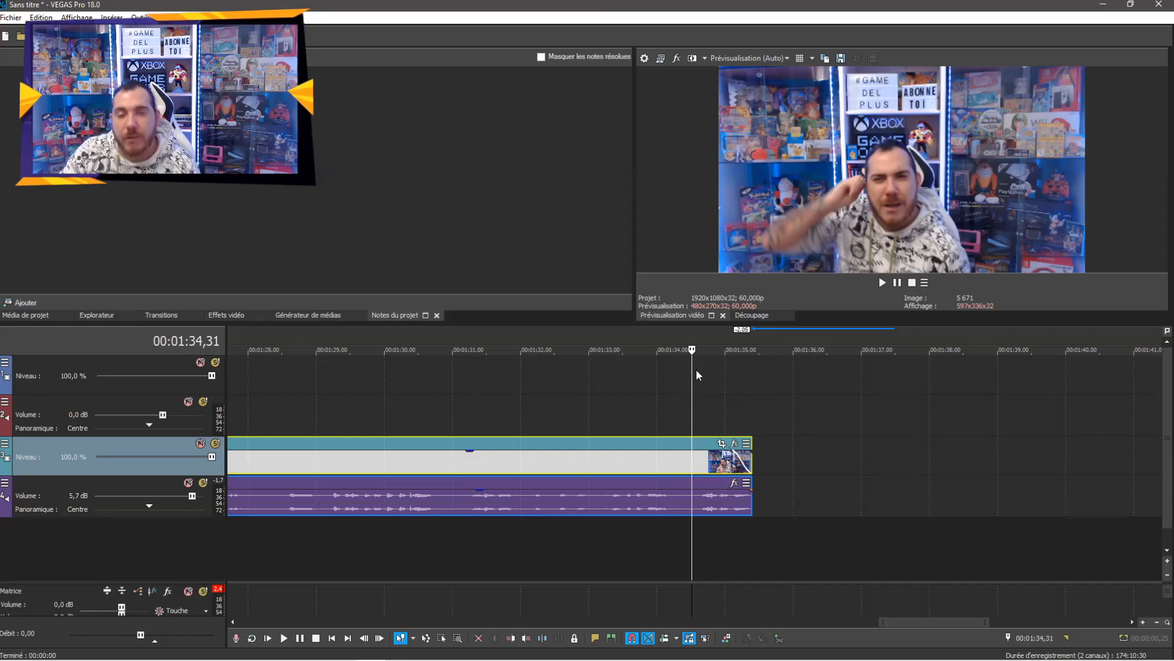
pyautogui.press('space')
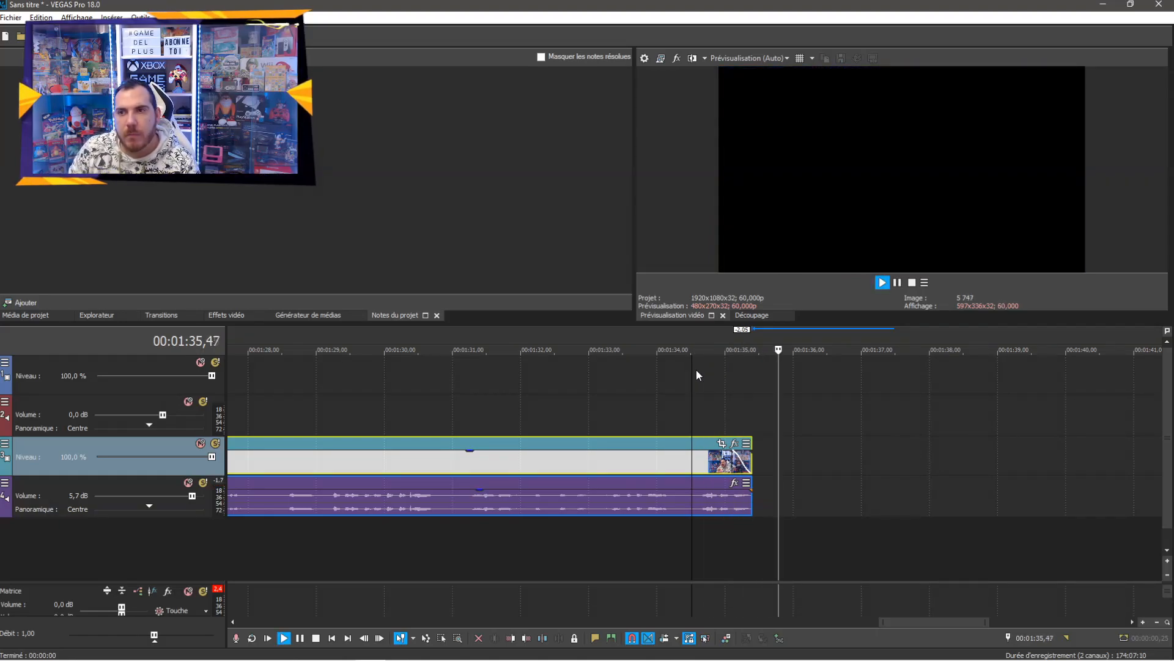
pyautogui.press('space')
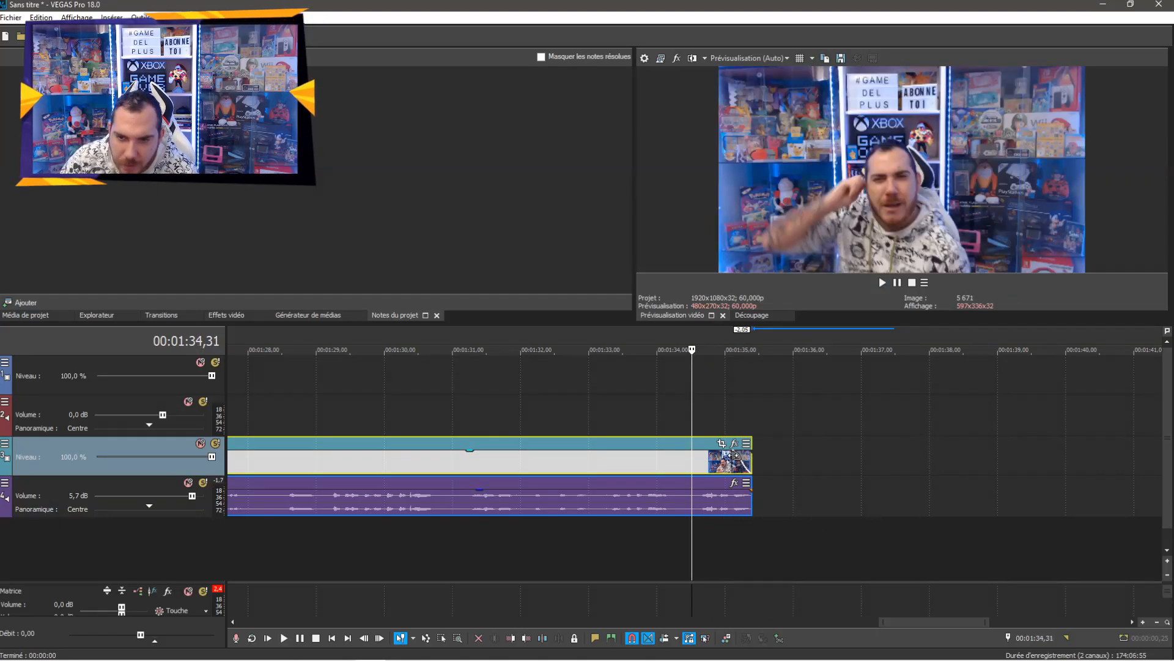
# Lengthen the webcam video's fade-out to begin at about 00:01:34,31 and replay the ending from 00:01:31,59
pyautogui.click(670, 409)
pyautogui.press('space')
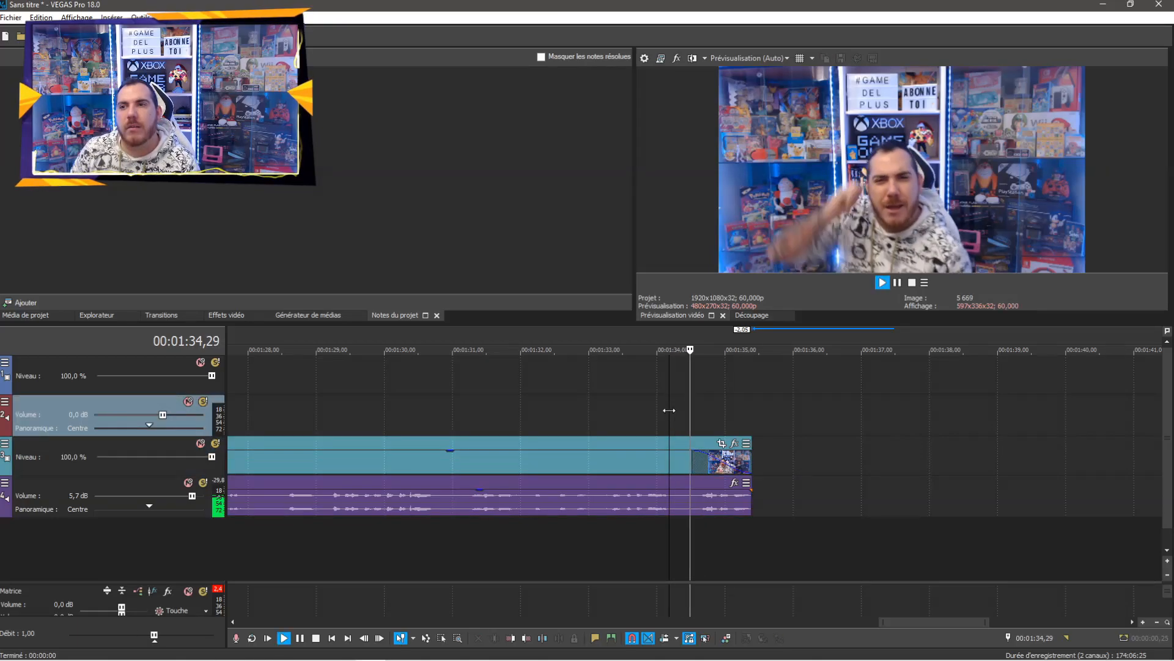
pyautogui.click(519, 394)
pyautogui.press('space')
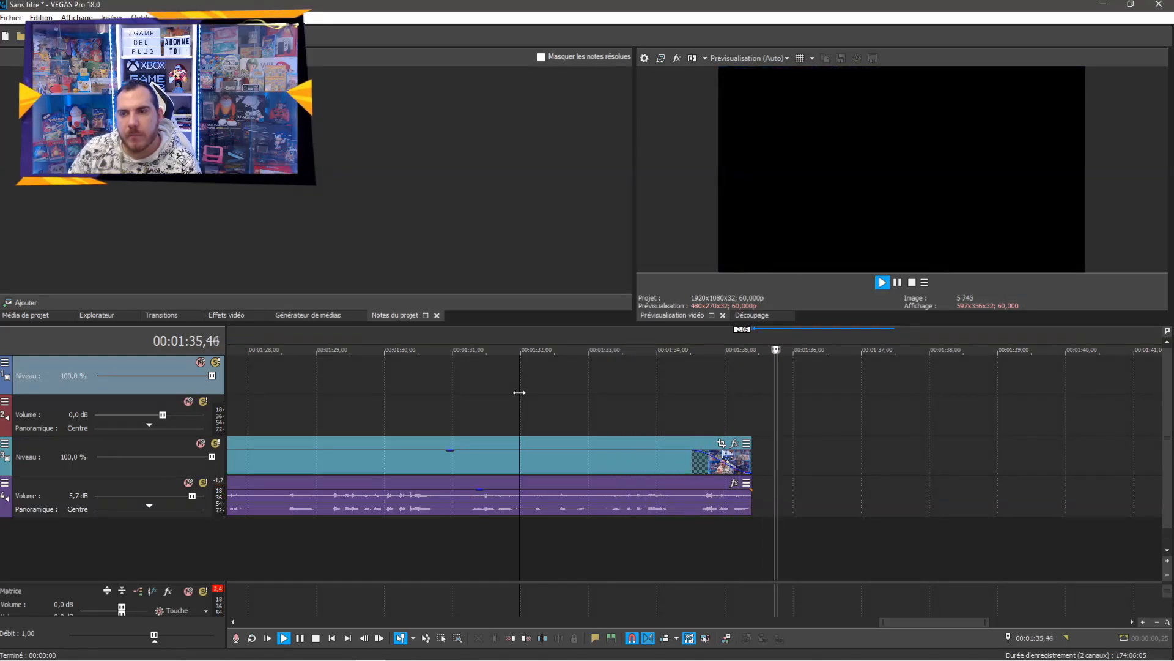
pyautogui.press('space')
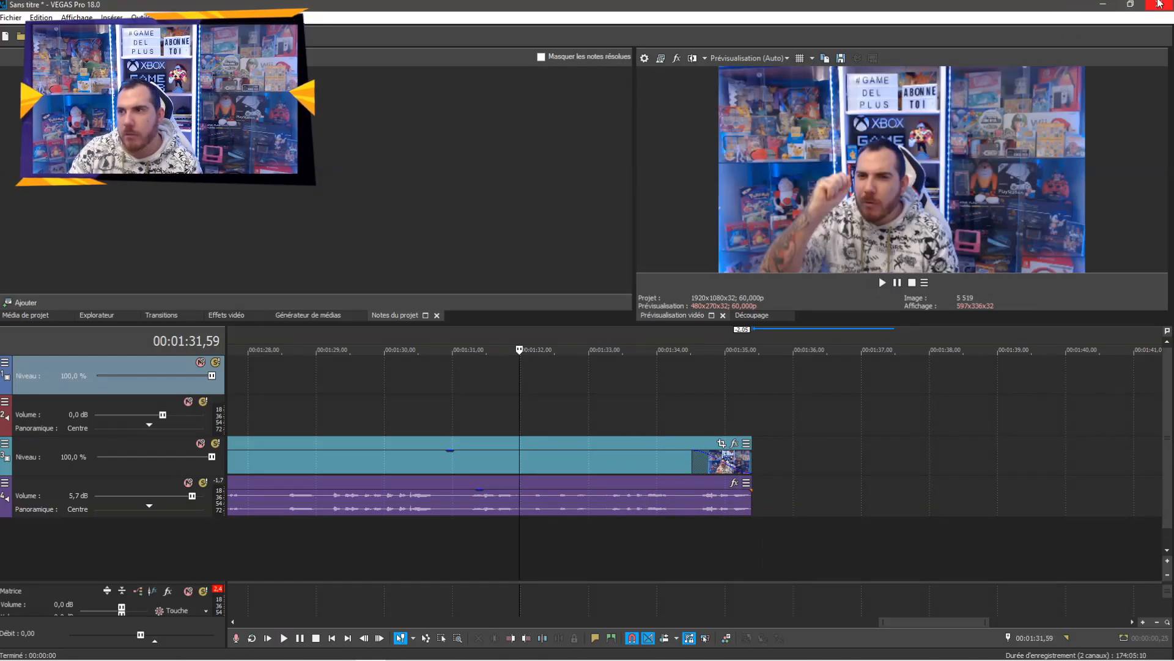
# Add the loading-bar video from the compte youtube > intro folder to tracks 1 and 2, starting where the webcam clip ends
pyautogui.click(1131, 4)
pyautogui.doubleClick(23, 20)
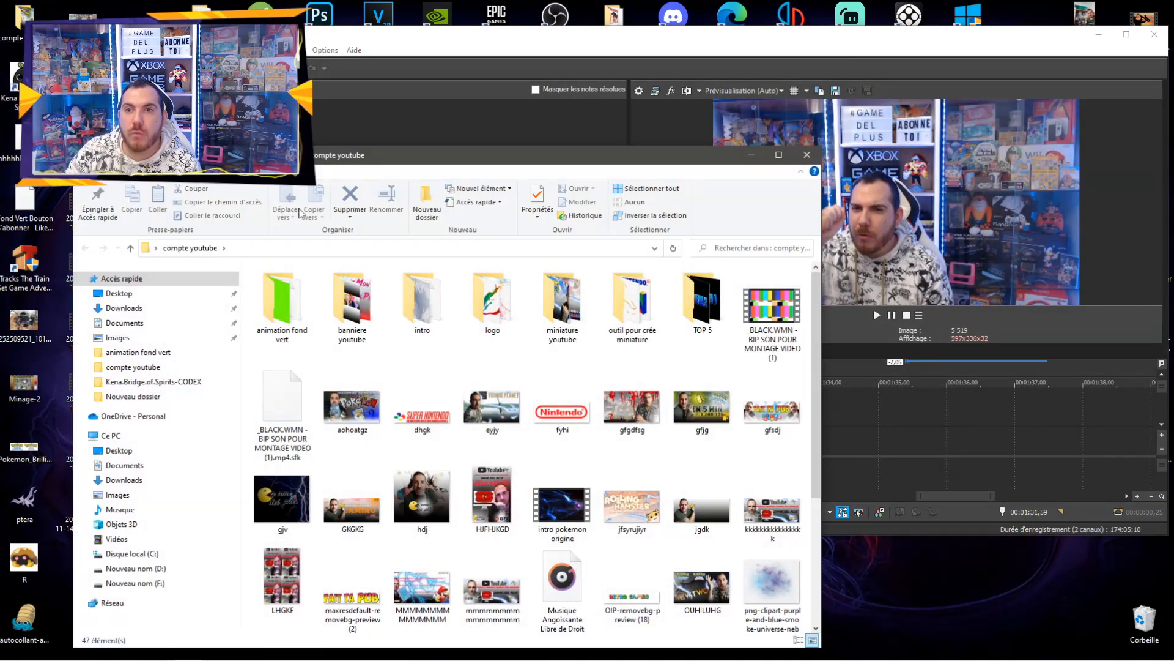
pyautogui.doubleClick(422, 301)
pyautogui.moveTo(313, 310); pyautogui.dragTo(955, 407)
pyautogui.click(807, 154)
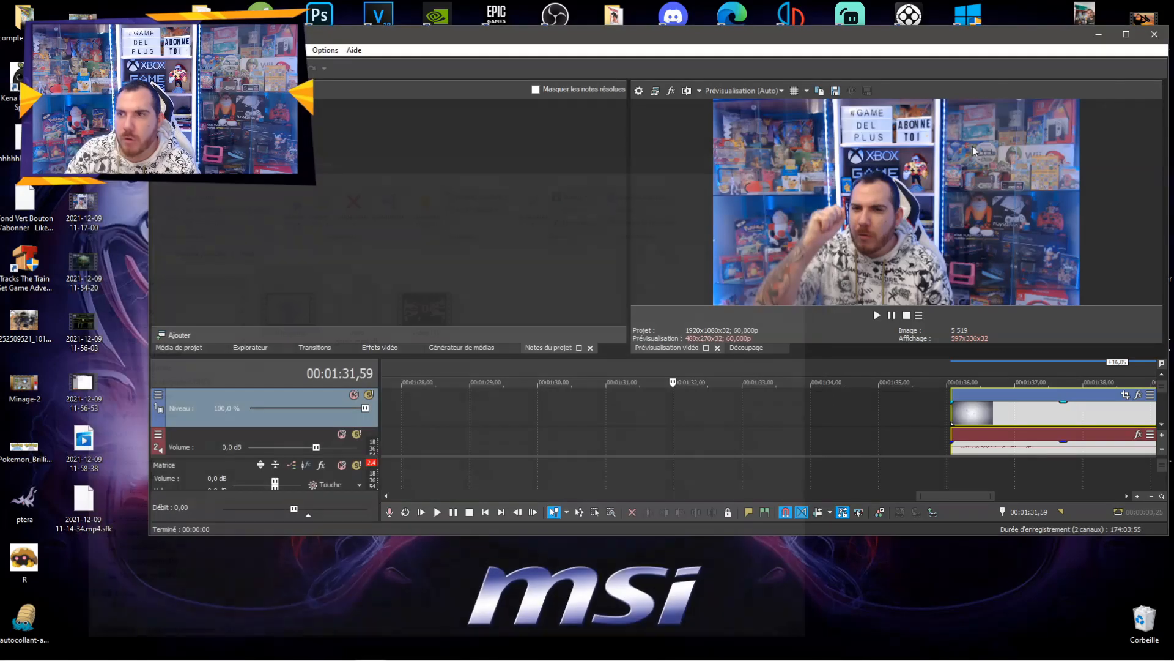
pyautogui.click(1126, 34)
pyautogui.moveTo(867, 364); pyautogui.dragTo(822, 362)
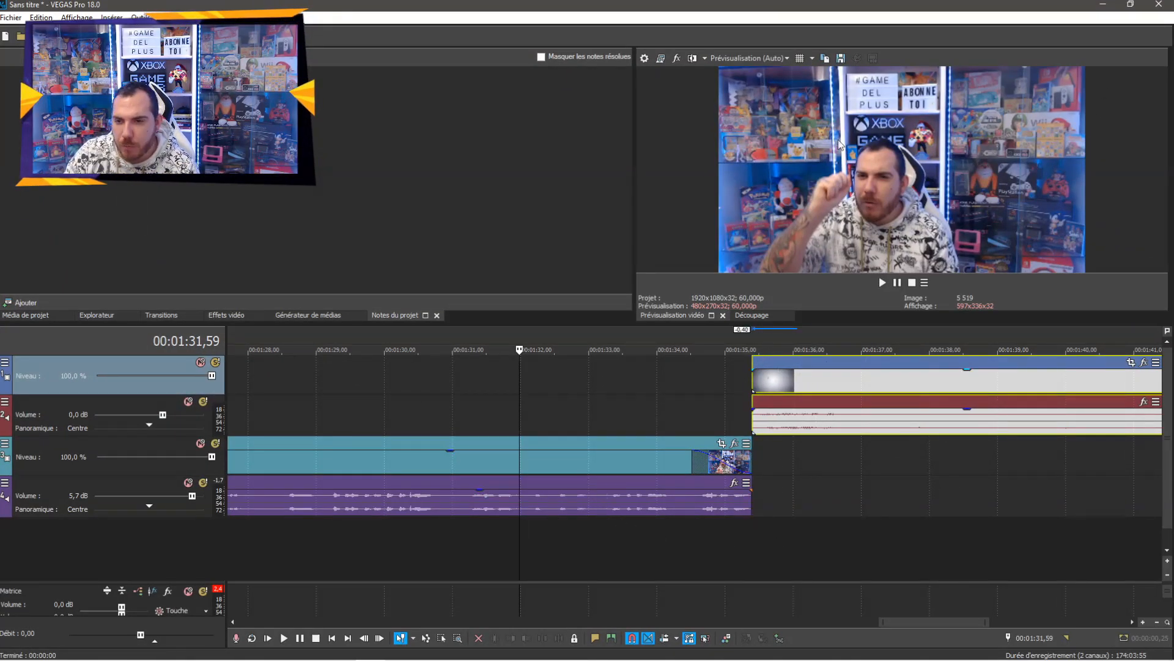
# Play from about 1:33 through the fade-out into the added loading-bar clip to check the transition
pyautogui.click(617, 338)
pyautogui.press('space')
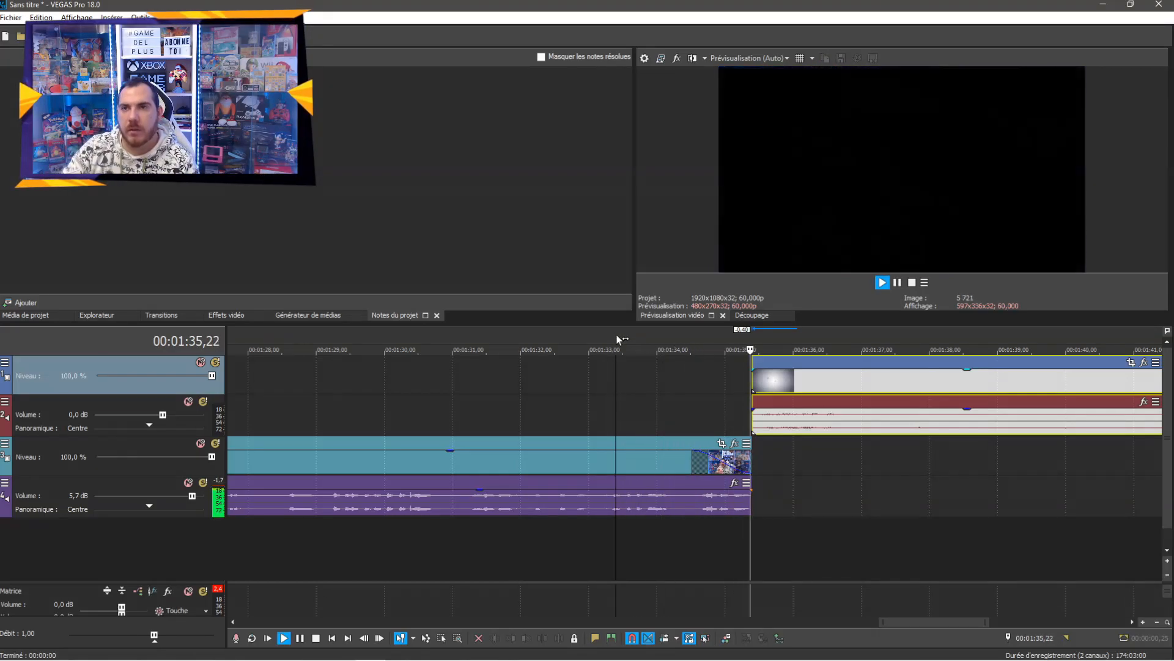
pyautogui.scroll(-4, 984, 486)
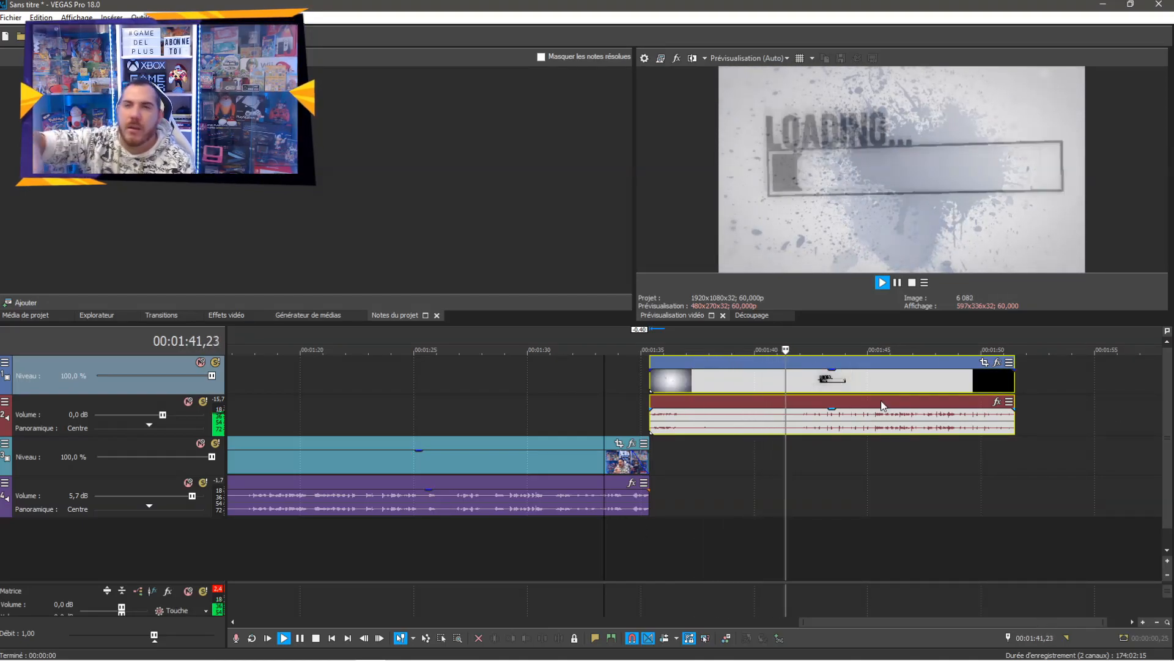
pyautogui.press('space')
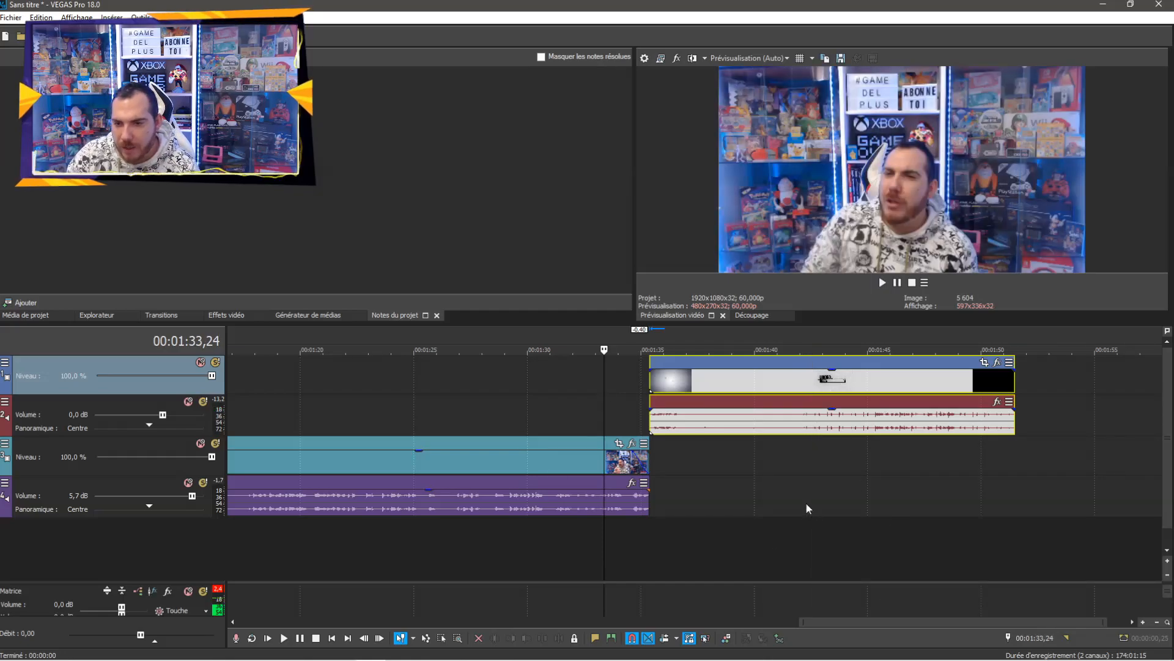
# Play the opening of the webcam clip briefly from 00:00:02,19
pyautogui.scroll(-3, 486, 517)
pyautogui.click(247, 400)
pyautogui.press('space')
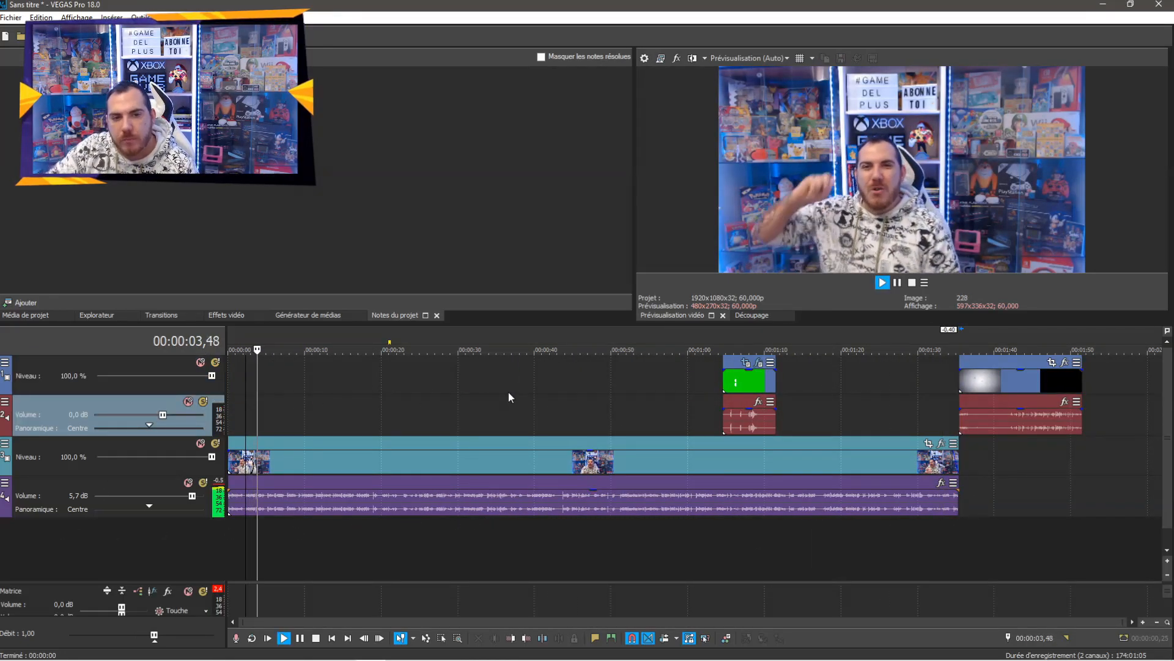
pyautogui.press('space')
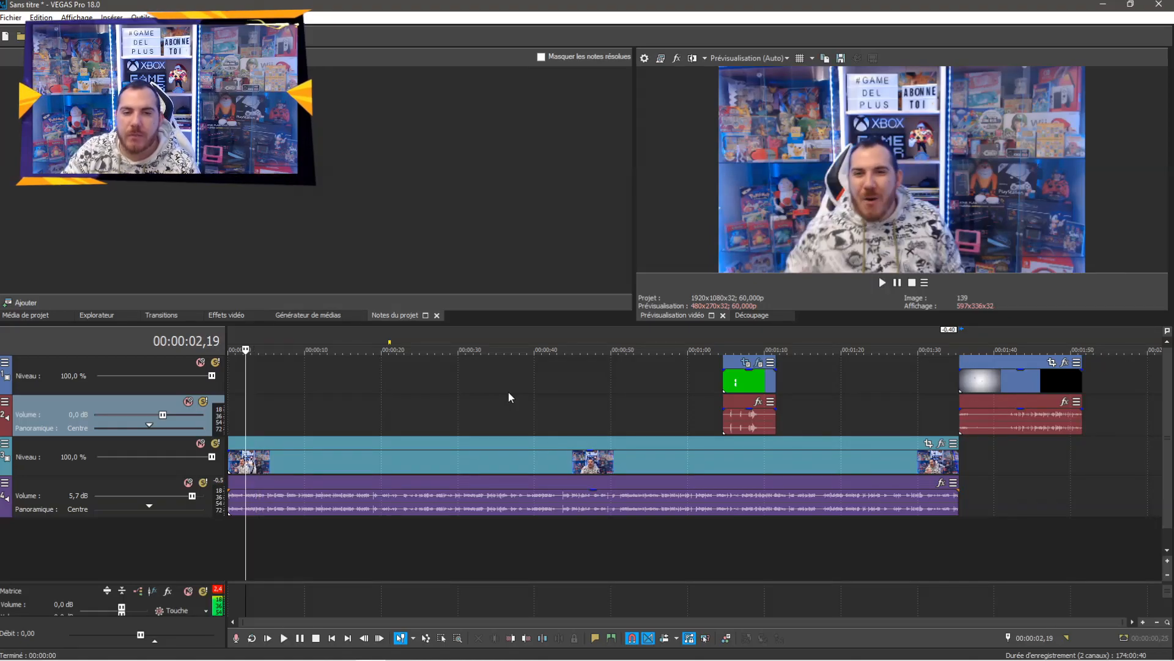
# Add a music file to a new audio track 5, align it with the timeline's start, and return the playhead to 00:00:00,00
pyautogui.click(1130, 4)
pyautogui.moveTo(1006, 36); pyautogui.dragTo(827, 29)
pyautogui.moveTo(399, 394); pyautogui.dragTo(655, 543)
pyautogui.click(948, 26)
pyautogui.moveTo(393, 527); pyautogui.dragTo(245, 526)
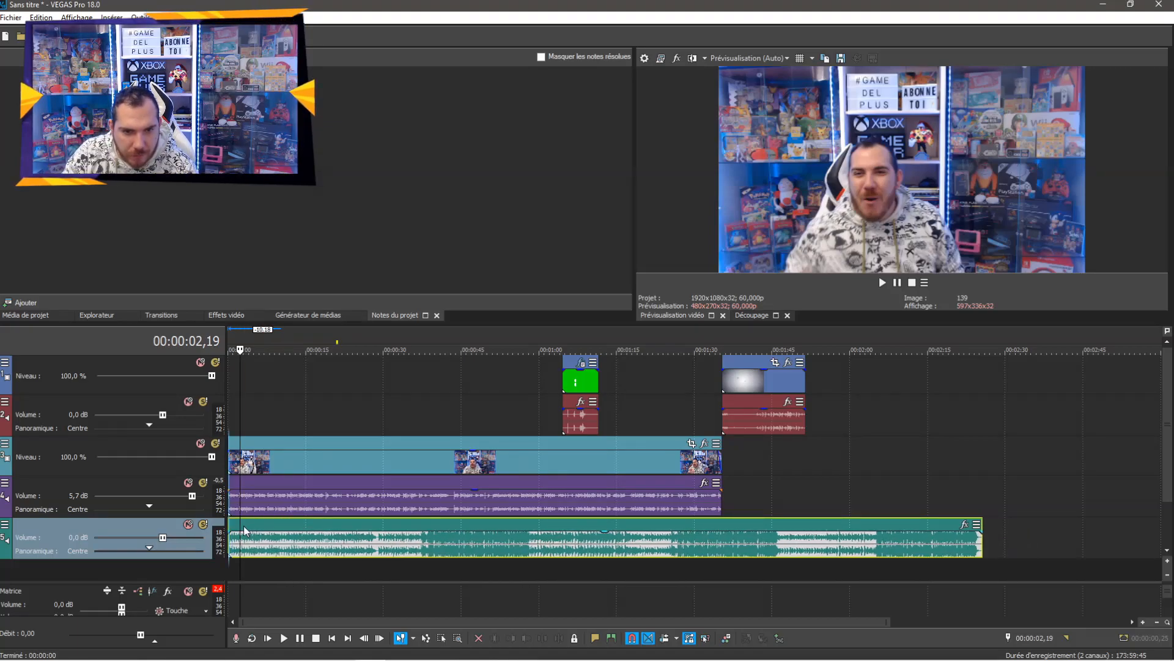
pyautogui.click(229, 336)
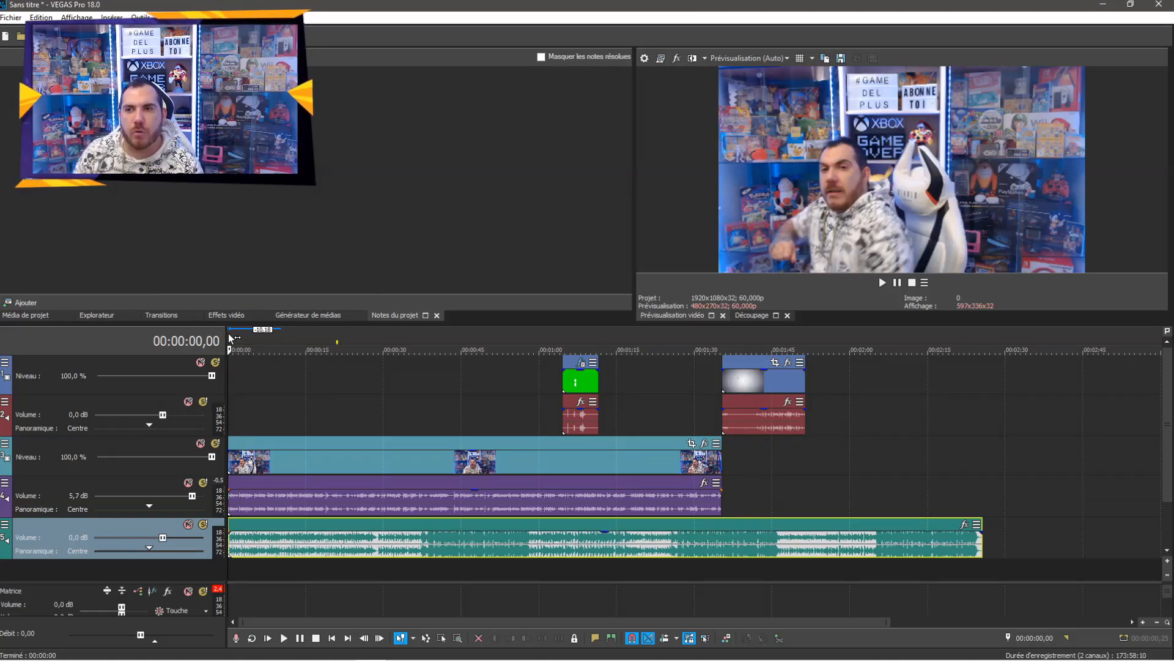
# Balance the background music against the voice by playing the opening and lowering track 5's volume to -13,4 dB
pyautogui.press('space')
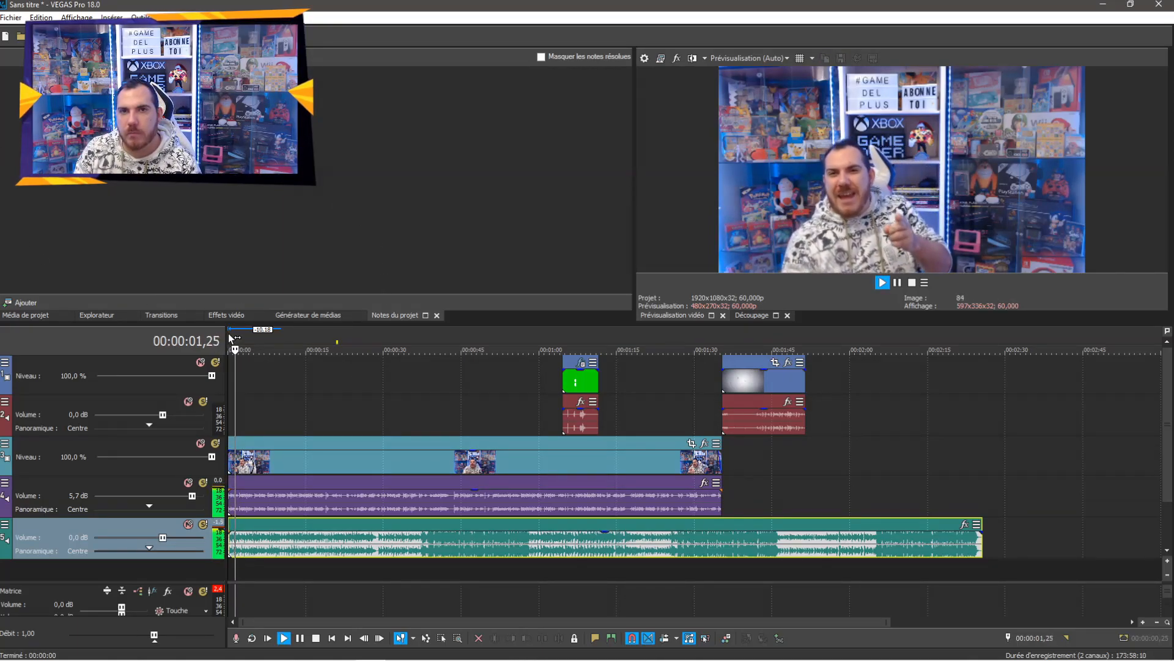
pyautogui.press('space')
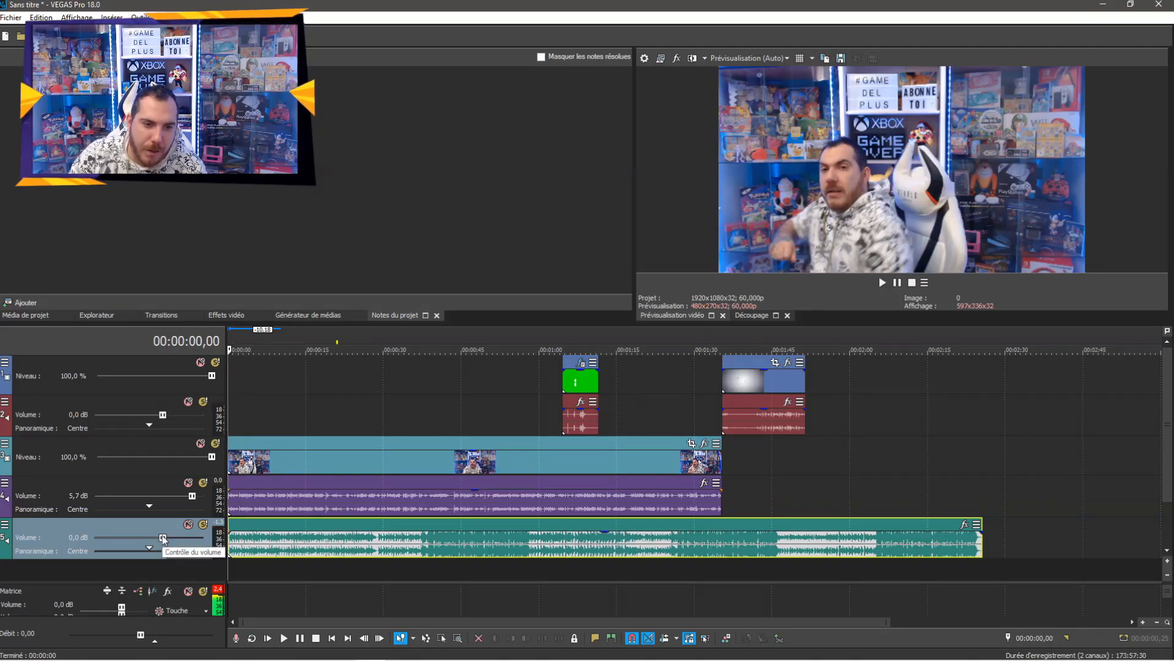
pyautogui.moveTo(162, 536); pyautogui.dragTo(129, 539)
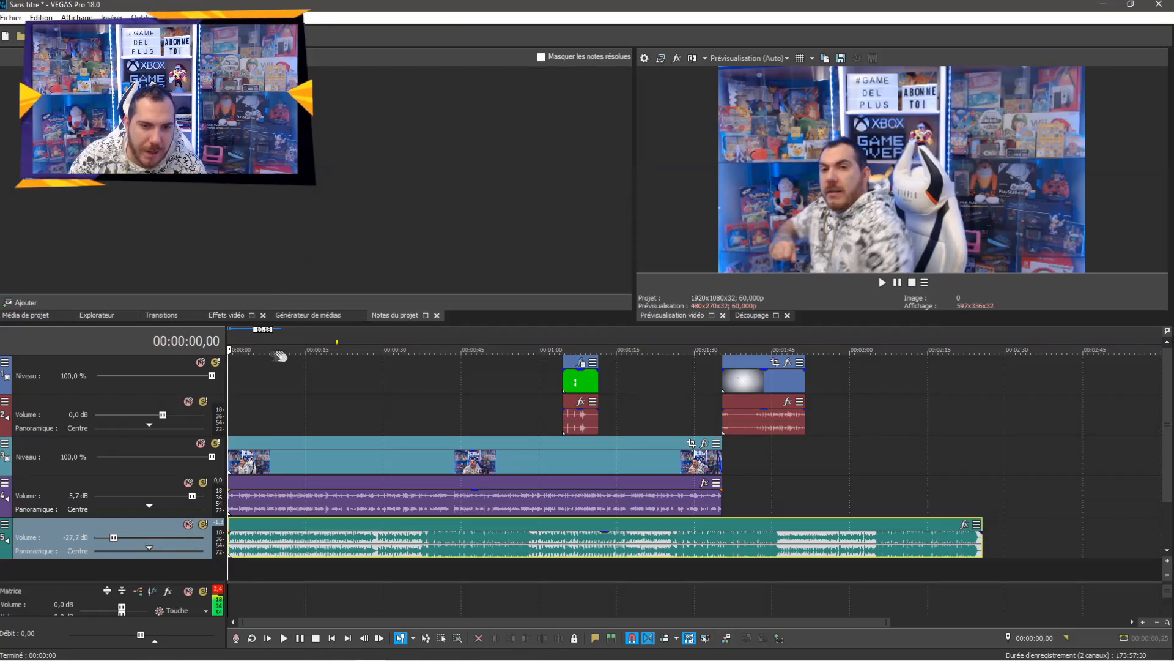
pyautogui.press('space')
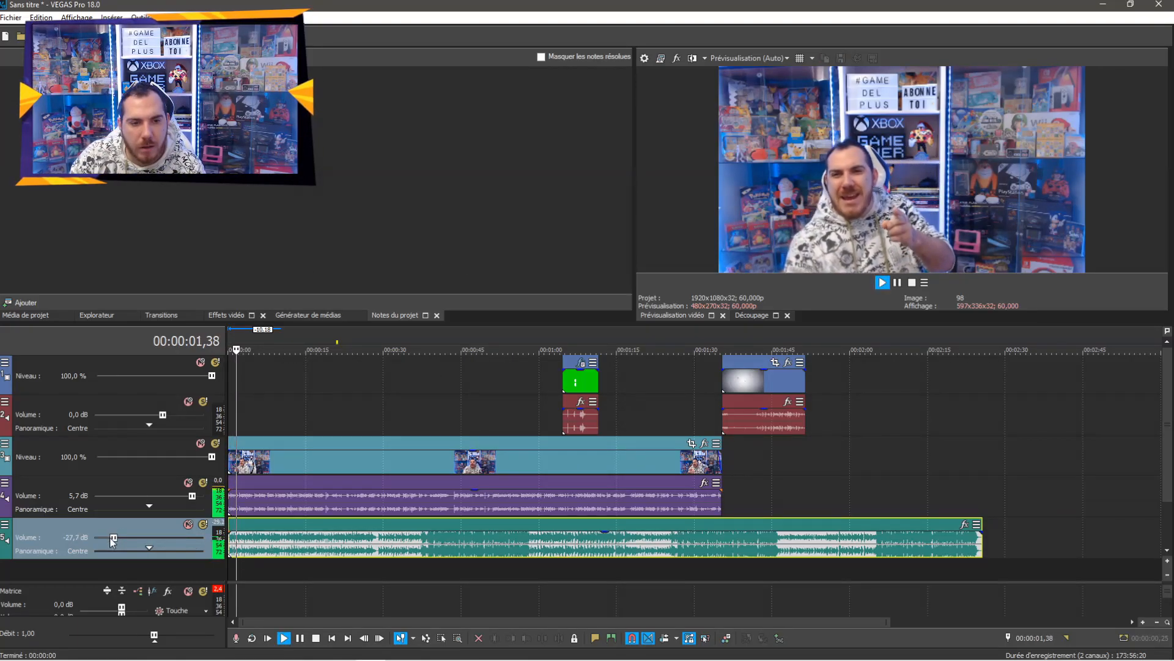
pyautogui.press('space')
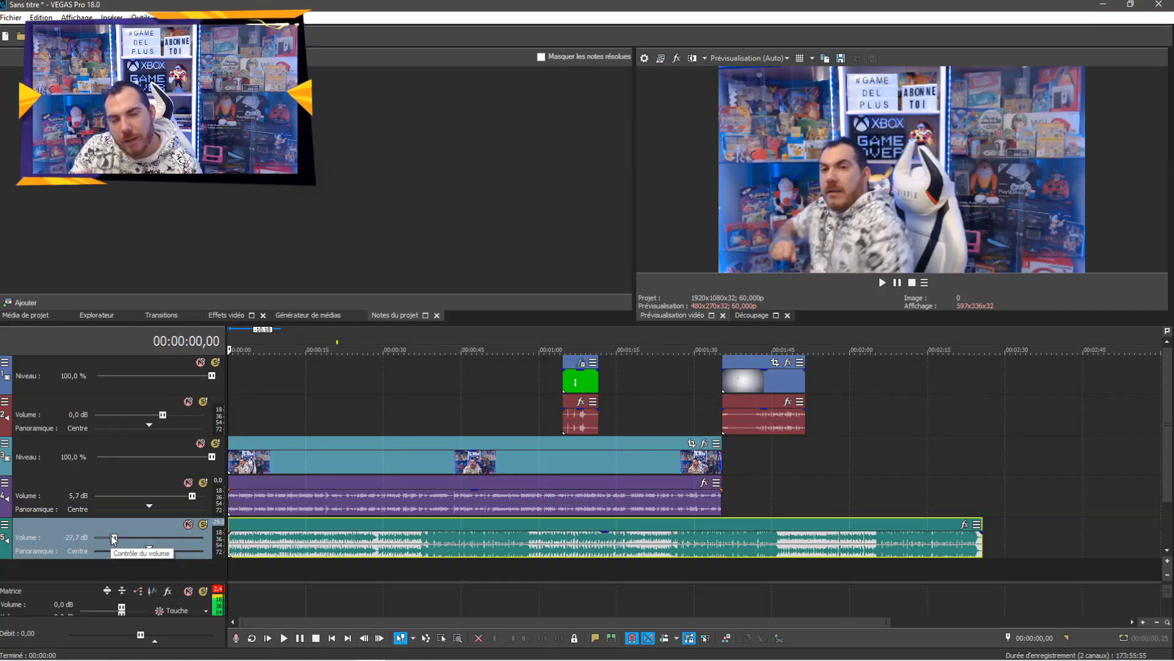
pyautogui.press('space')
pyautogui.moveTo(113, 539); pyautogui.dragTo(124, 537)
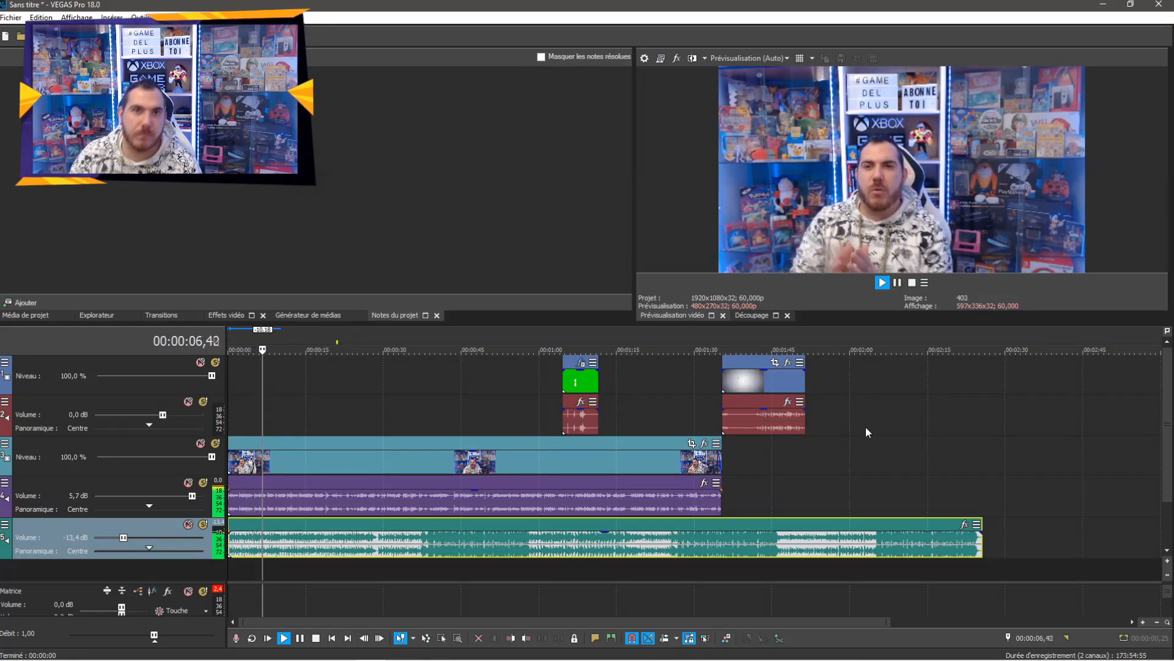
pyautogui.press('space')
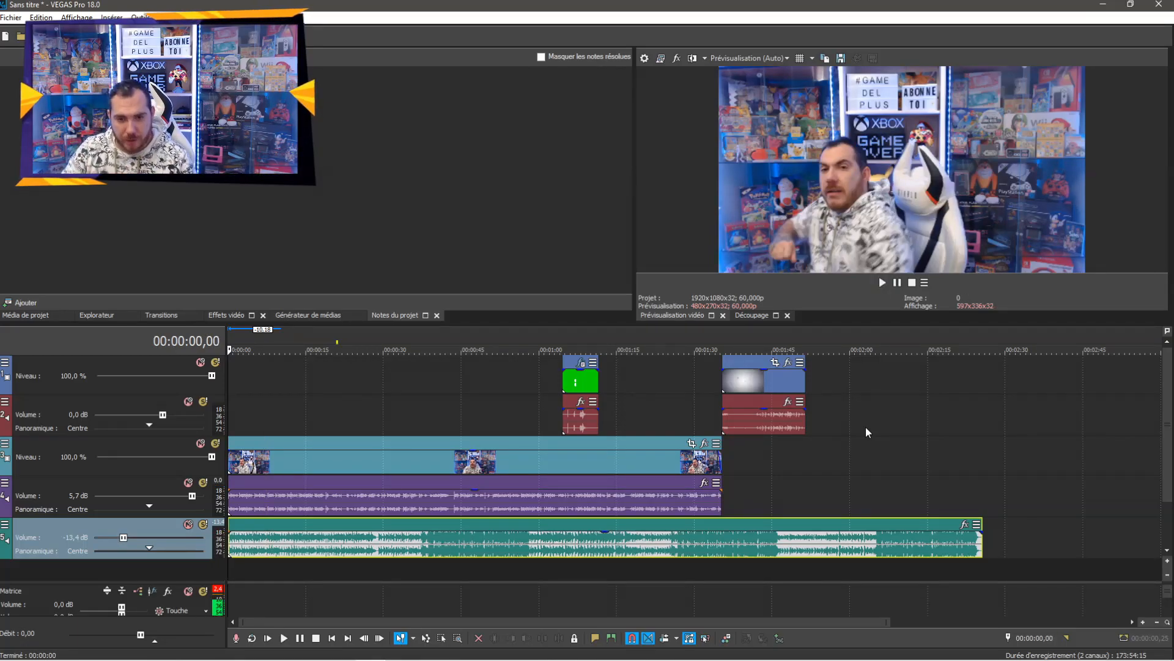
# Trim the music to the webcam clip's end, add a closing fade-out, and play the ending from 00:01:23,30
pyautogui.moveTo(981, 543); pyautogui.dragTo(723, 544)
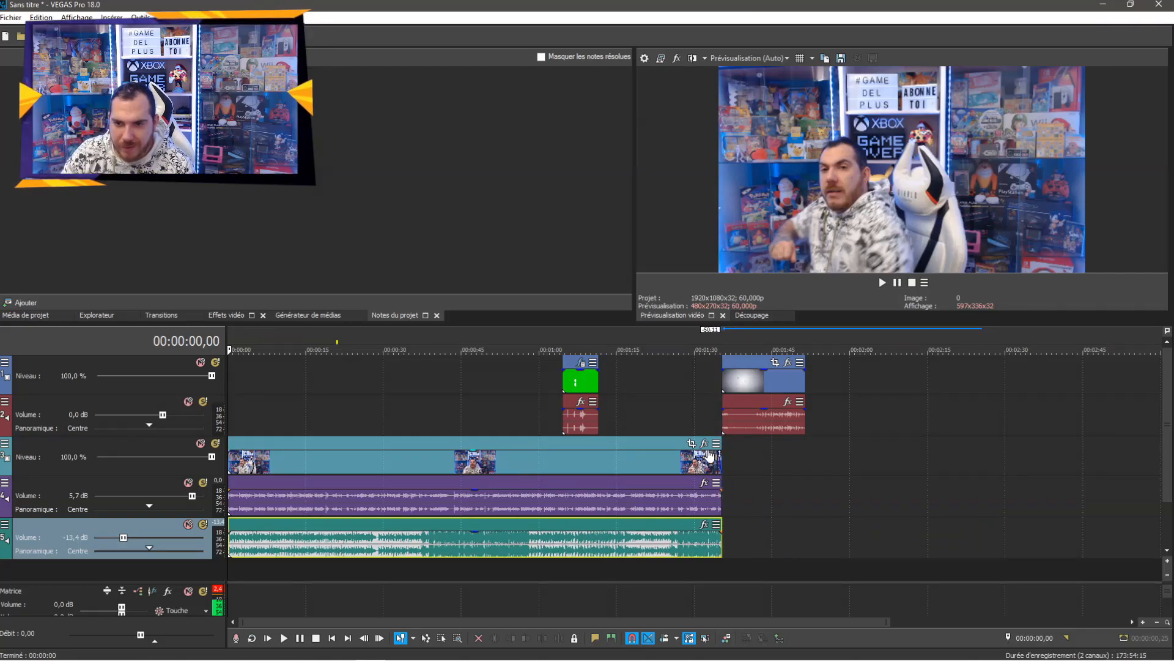
pyautogui.moveTo(721, 531); pyautogui.dragTo(686, 535)
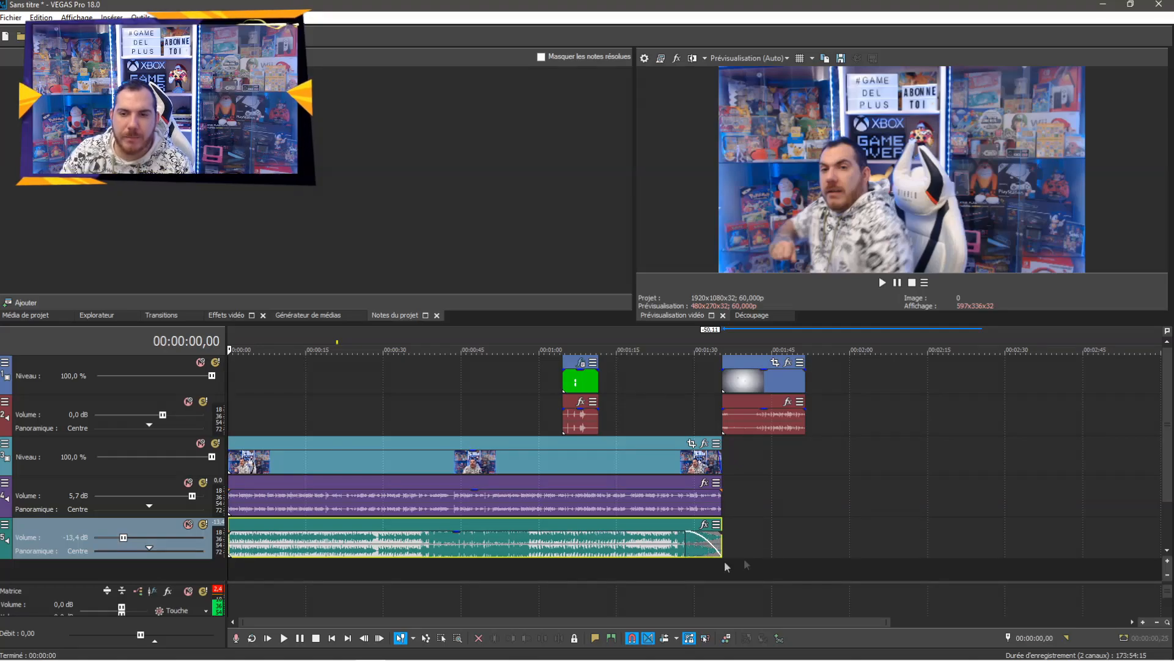
pyautogui.click(661, 365)
pyautogui.press('space')
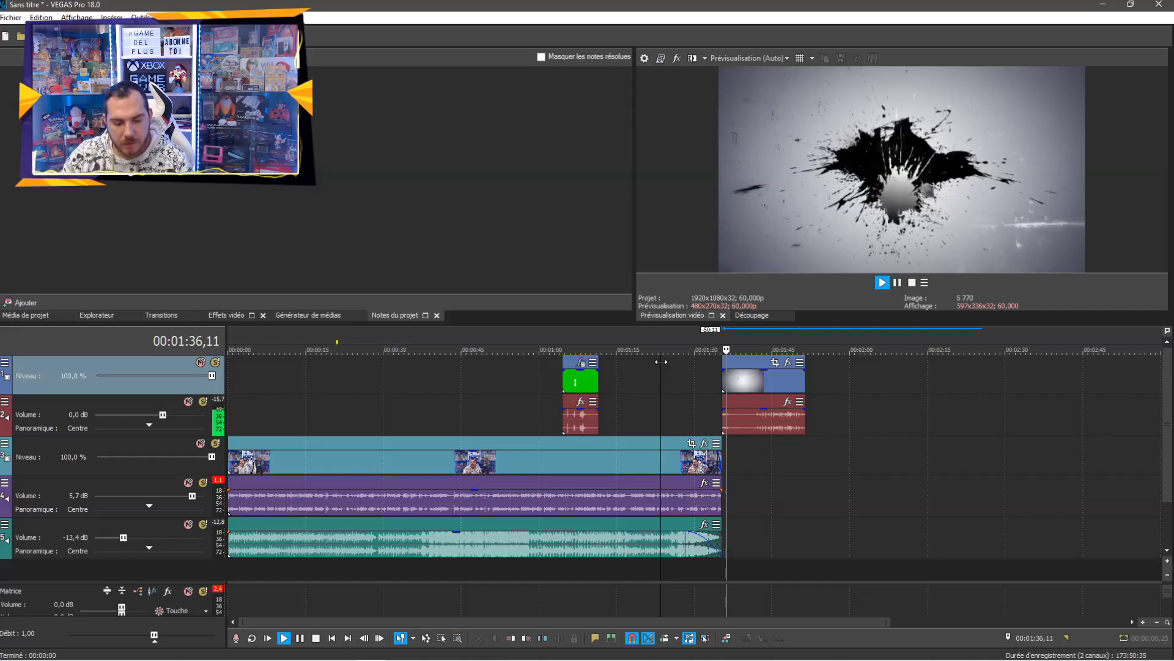
pyautogui.press('space')
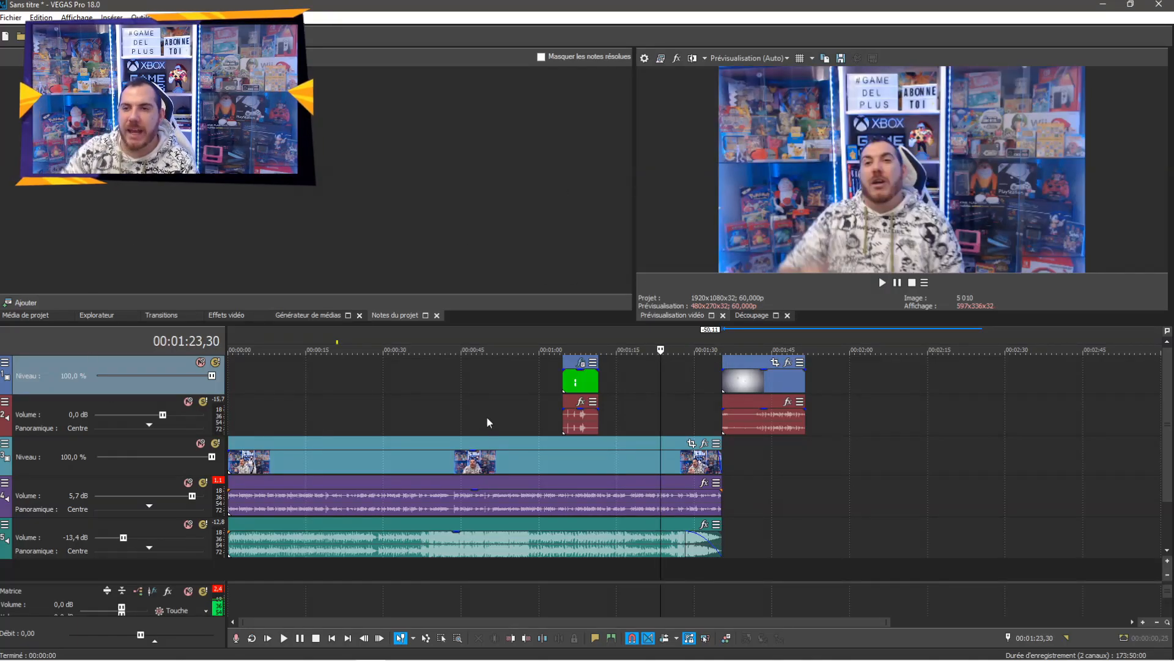
pyautogui.scroll(-2, 765, 452)
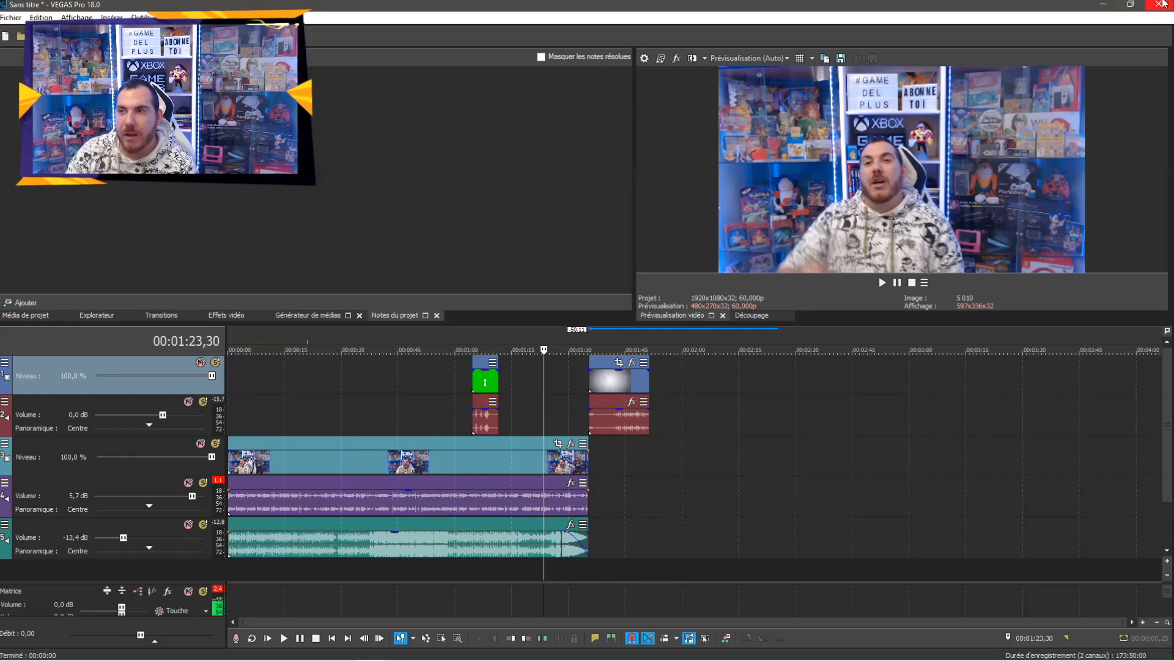
pyautogui.click(1130, 5)
pyautogui.moveTo(298, 35); pyautogui.dragTo(487, 37)
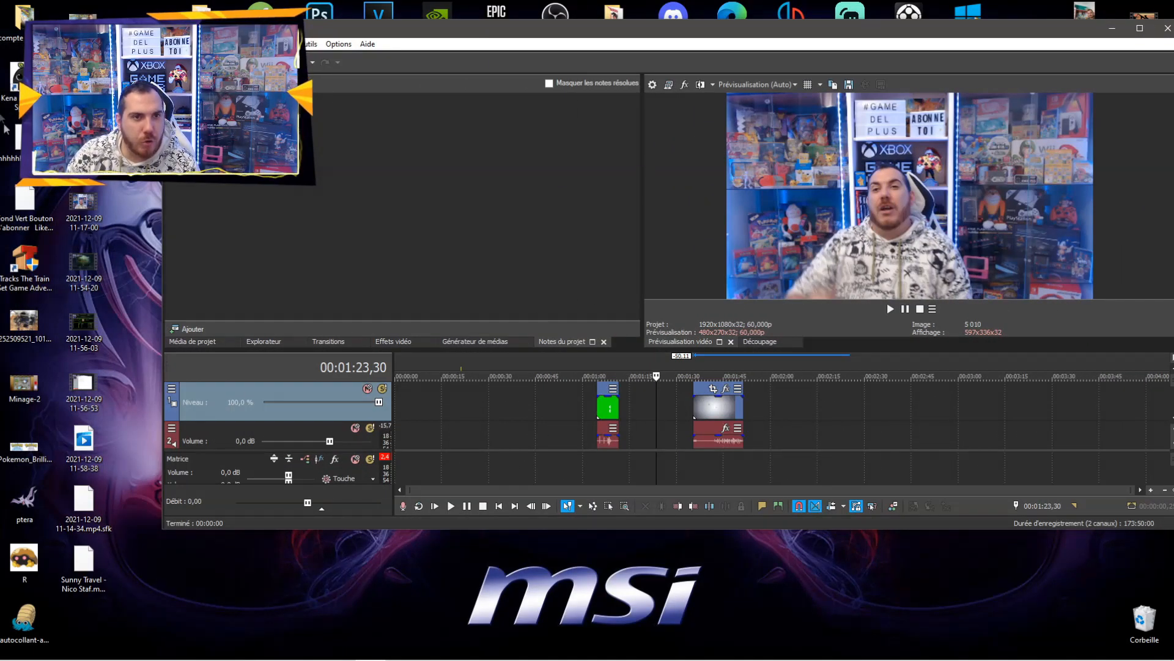
pyautogui.moveTo(84, 140); pyautogui.dragTo(947, 433)
pyautogui.click(1139, 29)
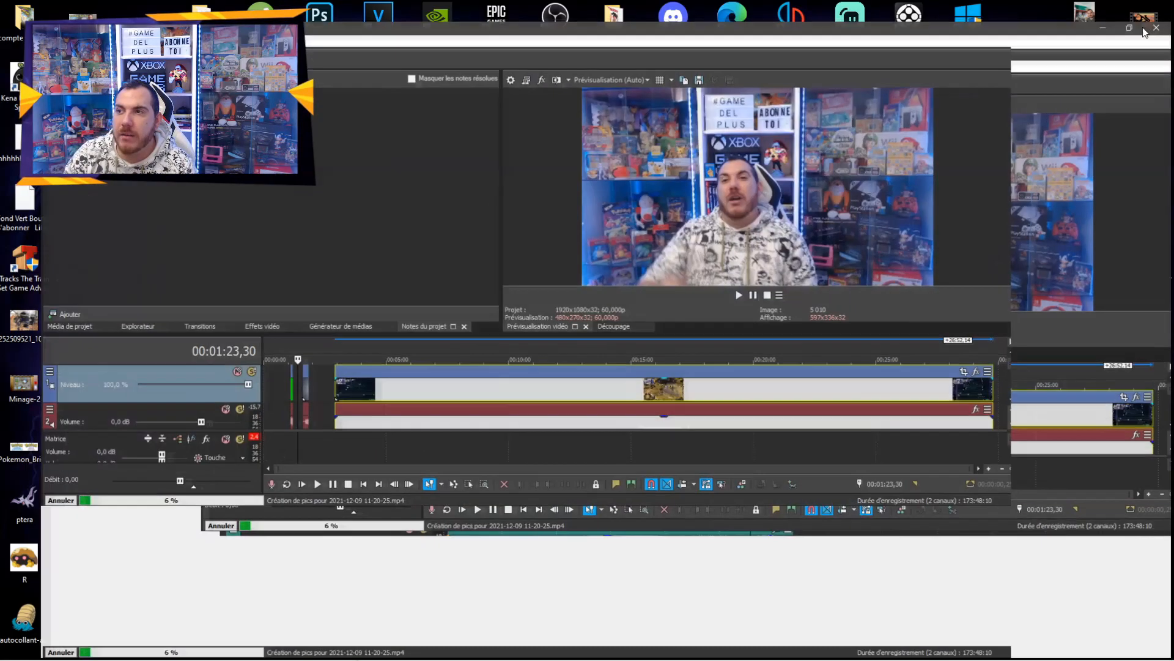
pyautogui.scroll(4, 392, 557)
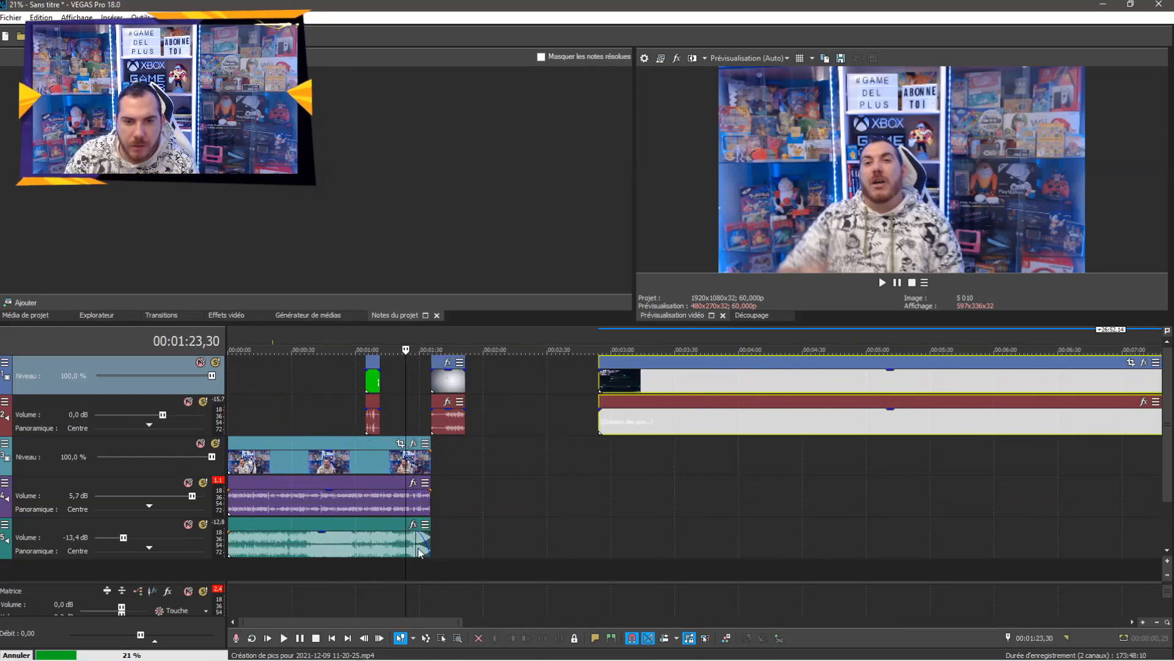
pyautogui.moveTo(665, 366); pyautogui.dragTo(530, 463)
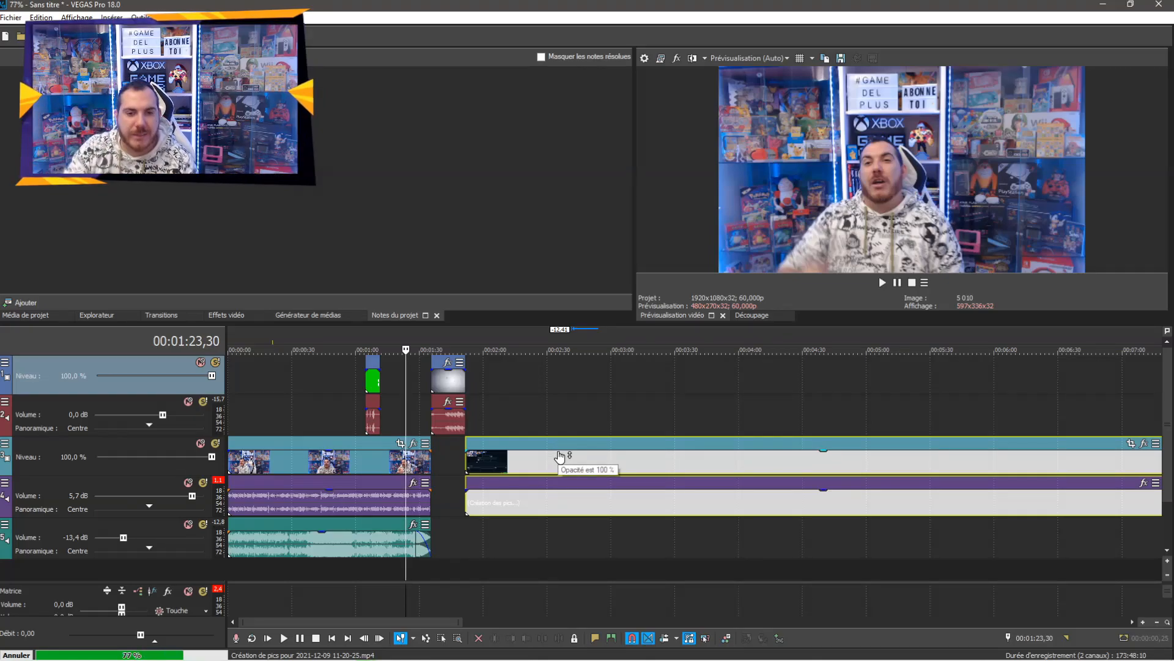
# Cut the unwanted opening off the gameplay recording, keeping its start at 00:01:51,29, and play the new beginning
pyautogui.click(466, 346)
pyautogui.press('space')
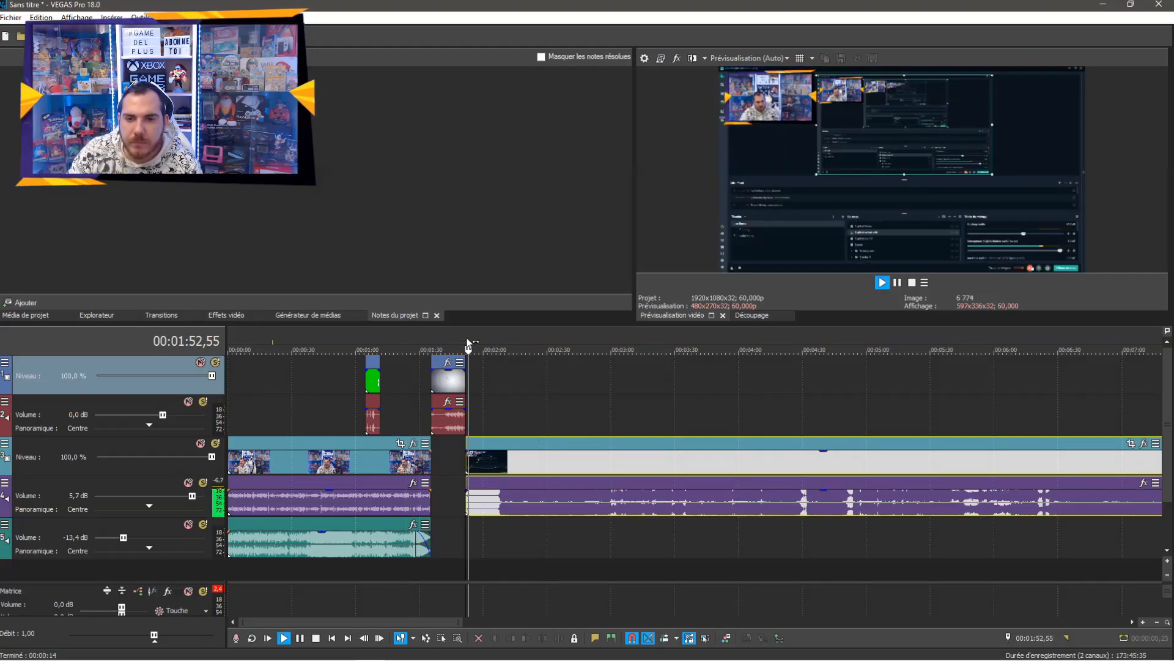
pyautogui.press('space')
pyautogui.scroll(3, 498, 540)
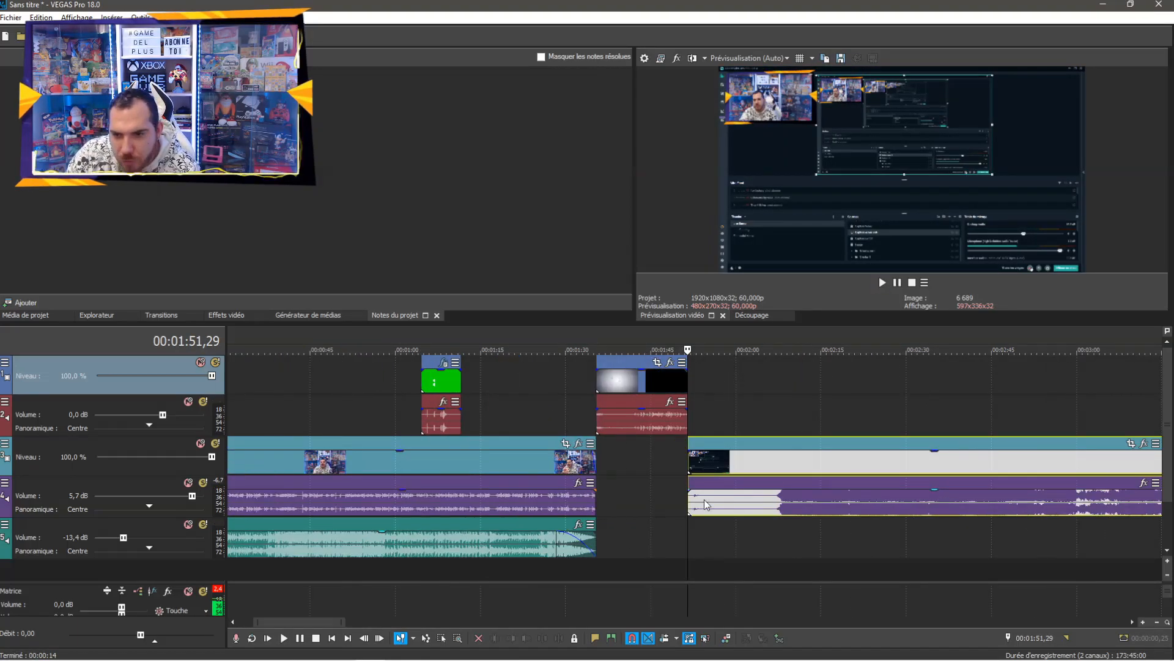
pyautogui.moveTo(690, 456); pyautogui.dragTo(755, 459)
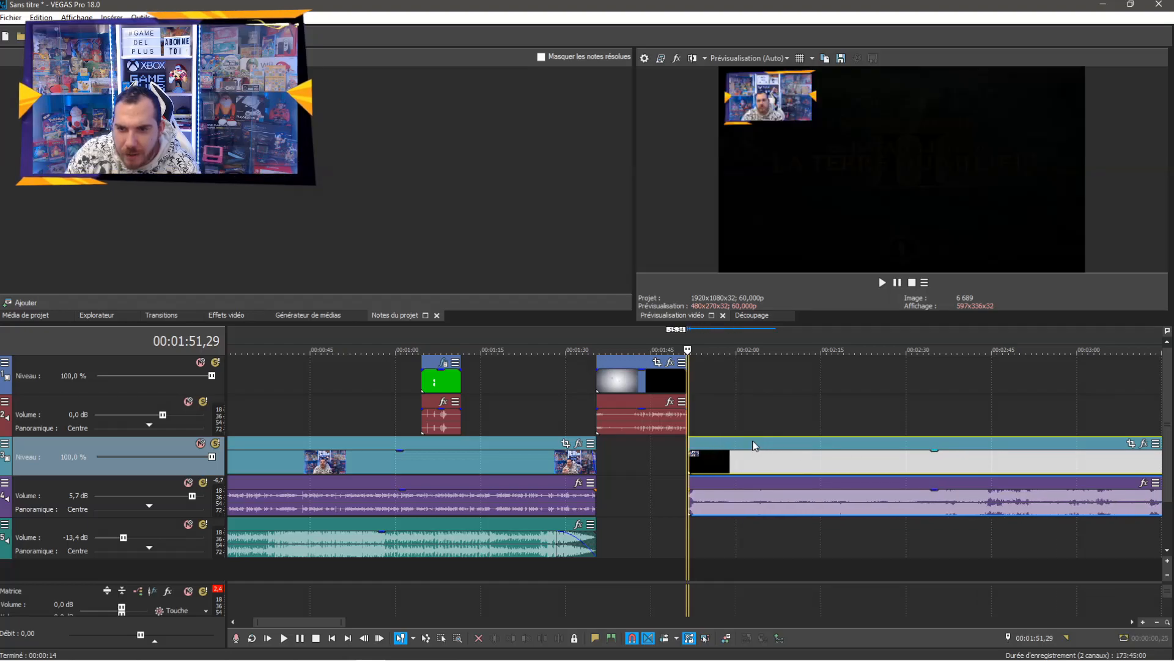
pyautogui.press('space')
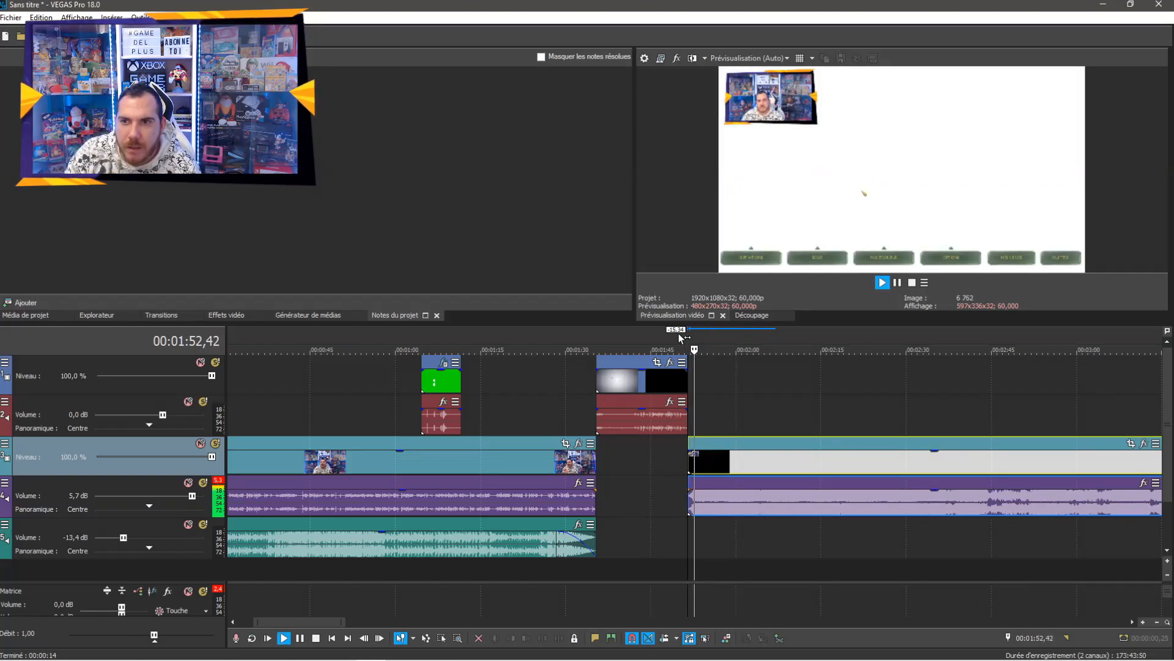
pyautogui.press('space')
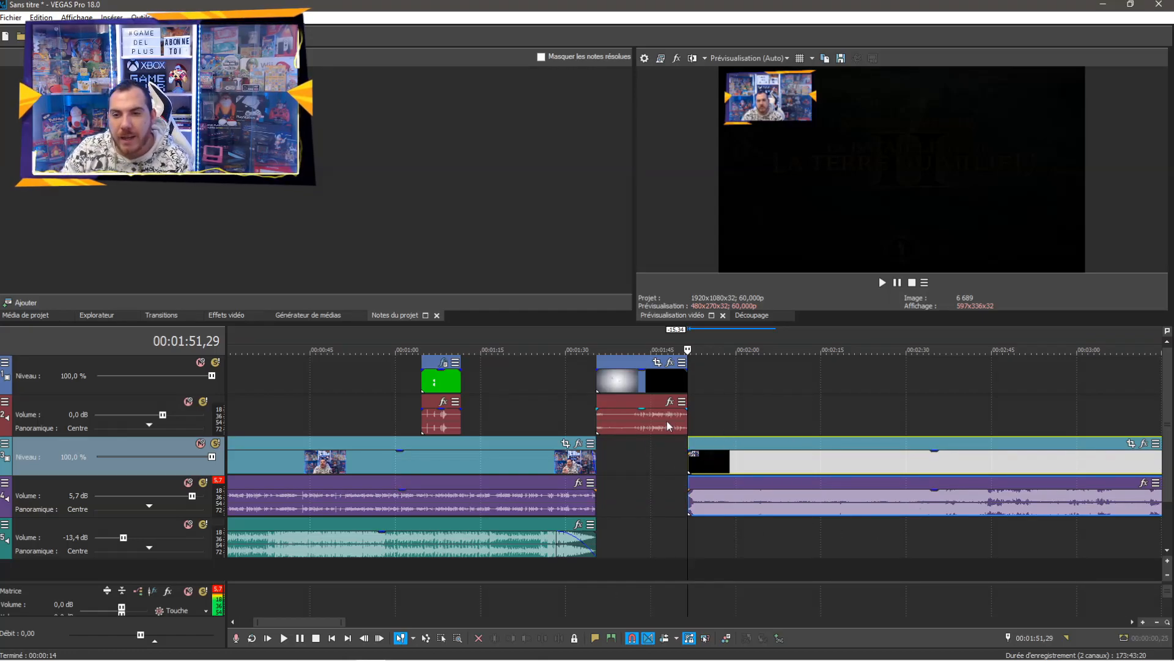
pyautogui.click(669, 342)
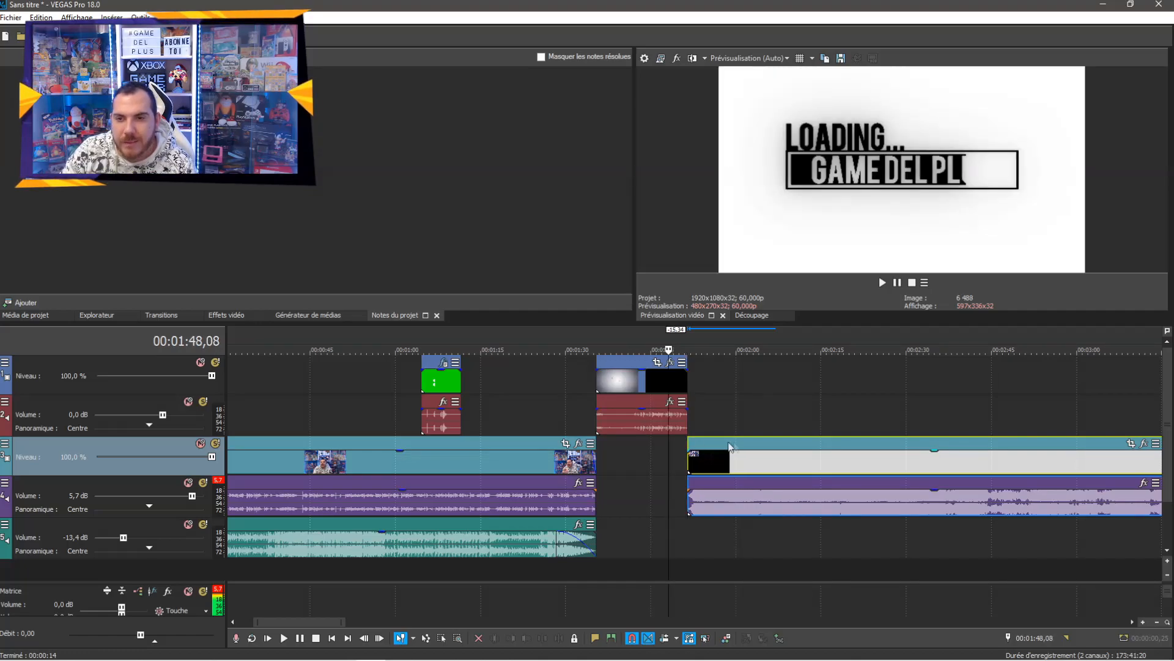
# Trim the silent tail off the gameplay recording so it ends where its audio stops, and add a short video fade-out
pyautogui.scroll(-10, 909, 426)
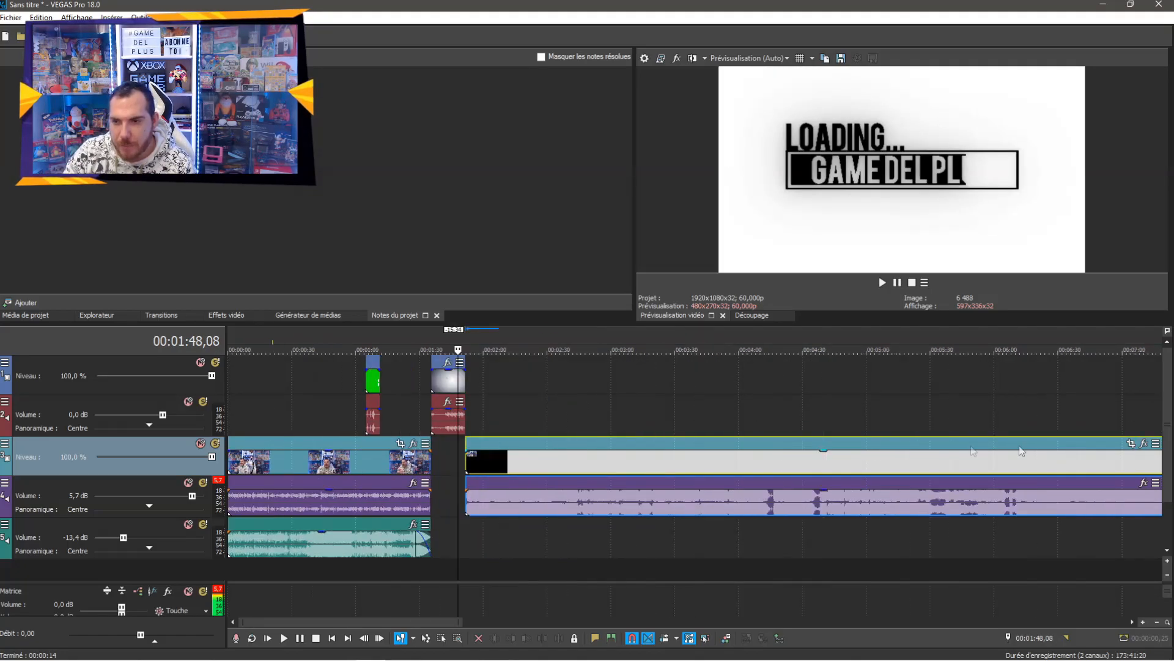
pyautogui.click(1113, 508)
pyautogui.scroll(12, 1123, 502)
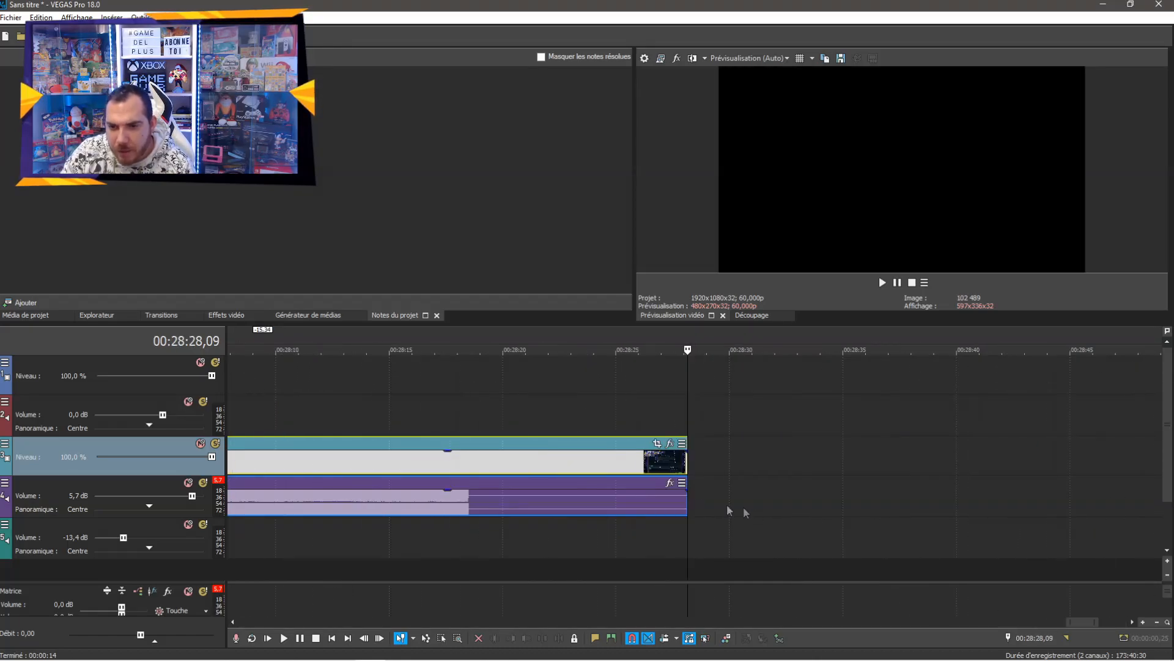
pyautogui.moveTo(686, 503); pyautogui.dragTo(472, 509)
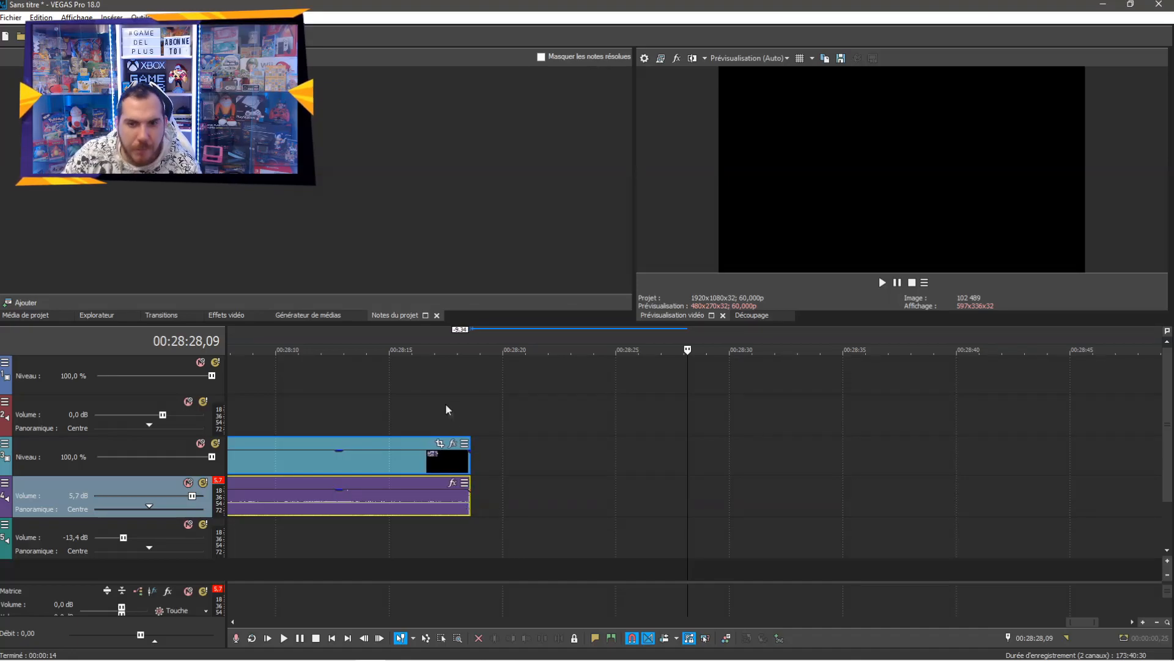
pyautogui.hotkey('ctrl', 'z')
pyautogui.hotkey('ctrl', 'shift', 'z')
pyautogui.moveTo(472, 447); pyautogui.dragTo(451, 451)
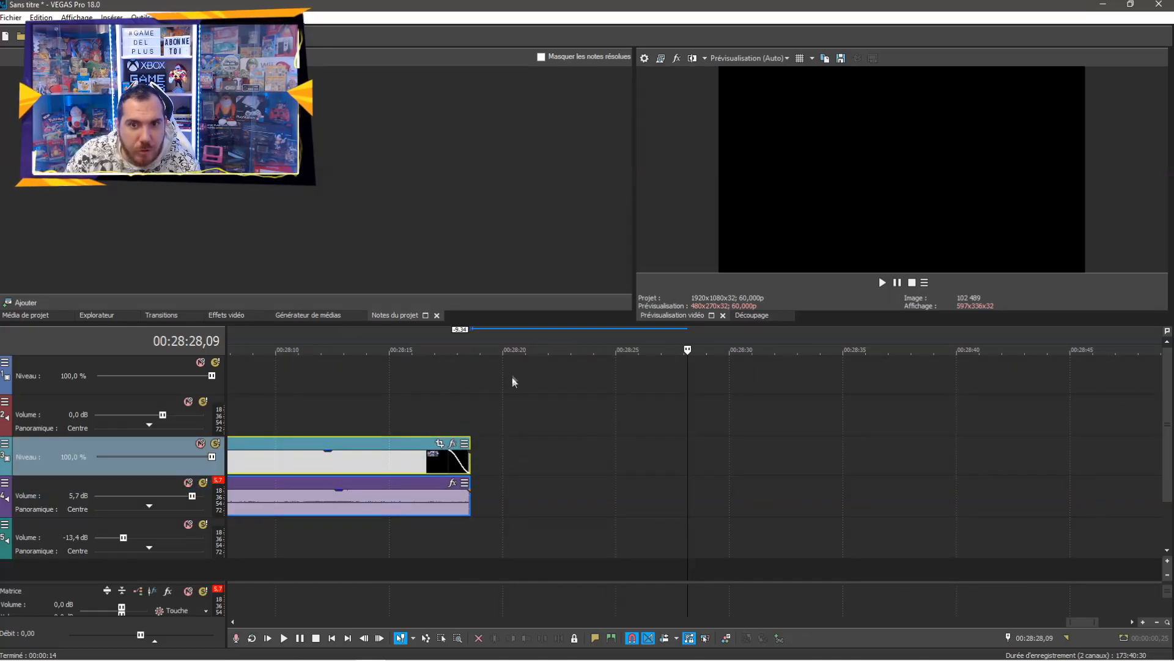
# Add the closing webcam recording from the desktop to tracks 3 and 4, directly after the gameplay recording
pyautogui.click(1132, 5)
pyautogui.moveTo(86, 346); pyautogui.dragTo(981, 405)
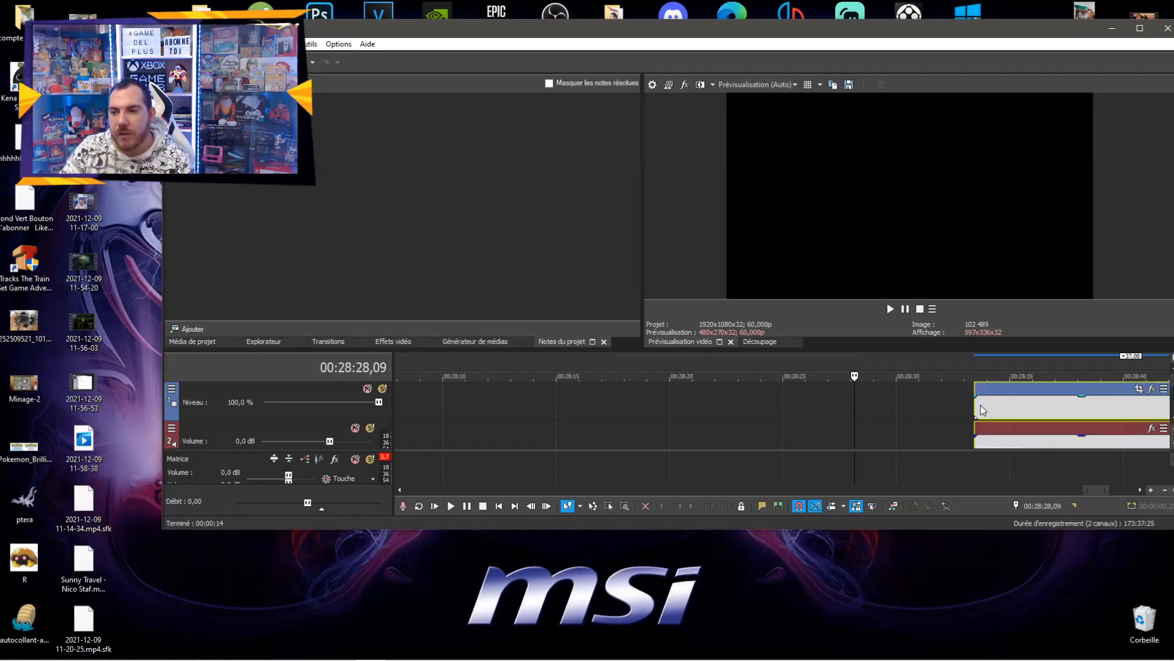
pyautogui.click(1139, 30)
pyautogui.moveTo(813, 375); pyautogui.dragTo(506, 442)
# Inspect frames around the join between the gameplay and closing webcam clips, and play the webcam clip from 00:28:18,35
pyautogui.click(472, 409)
pyautogui.click(435, 409)
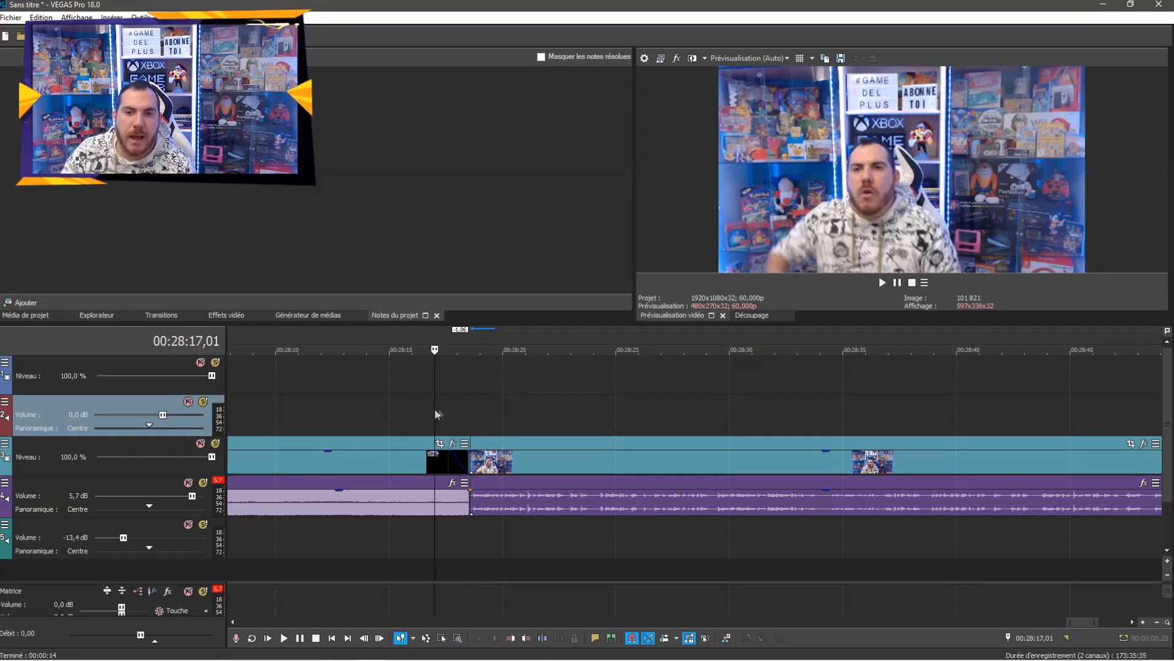
pyautogui.click(306, 404)
pyautogui.click(365, 397)
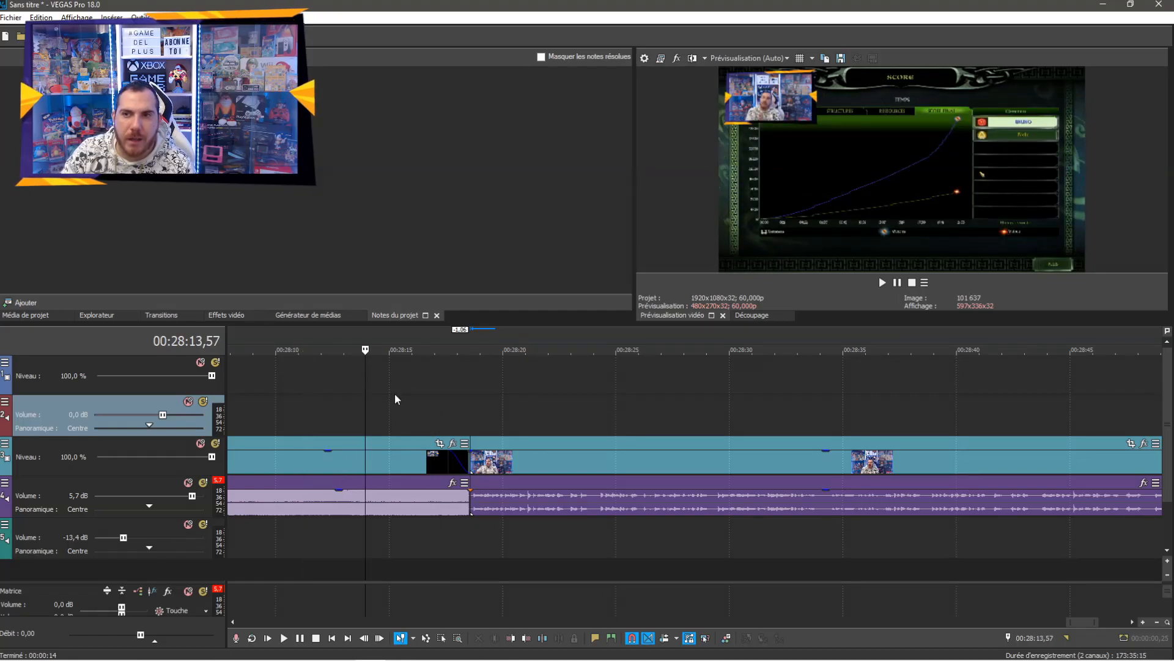
pyautogui.click(405, 398)
pyautogui.click(453, 399)
pyautogui.click(479, 398)
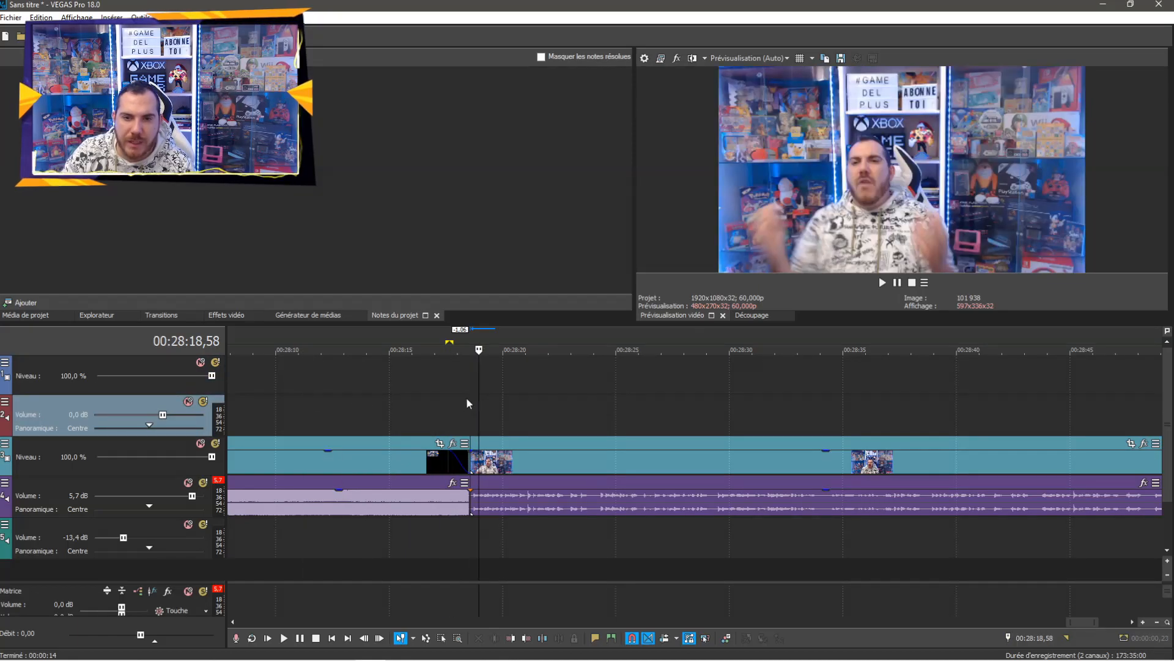
pyautogui.click(470, 397)
pyautogui.press('space')
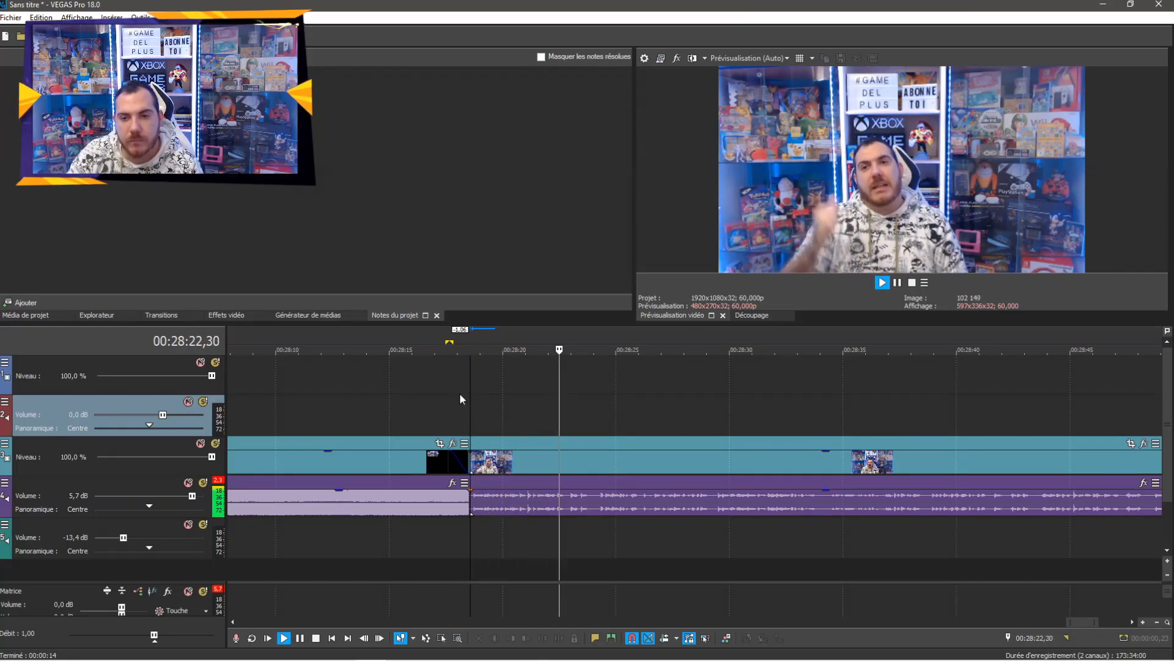
pyautogui.press('space')
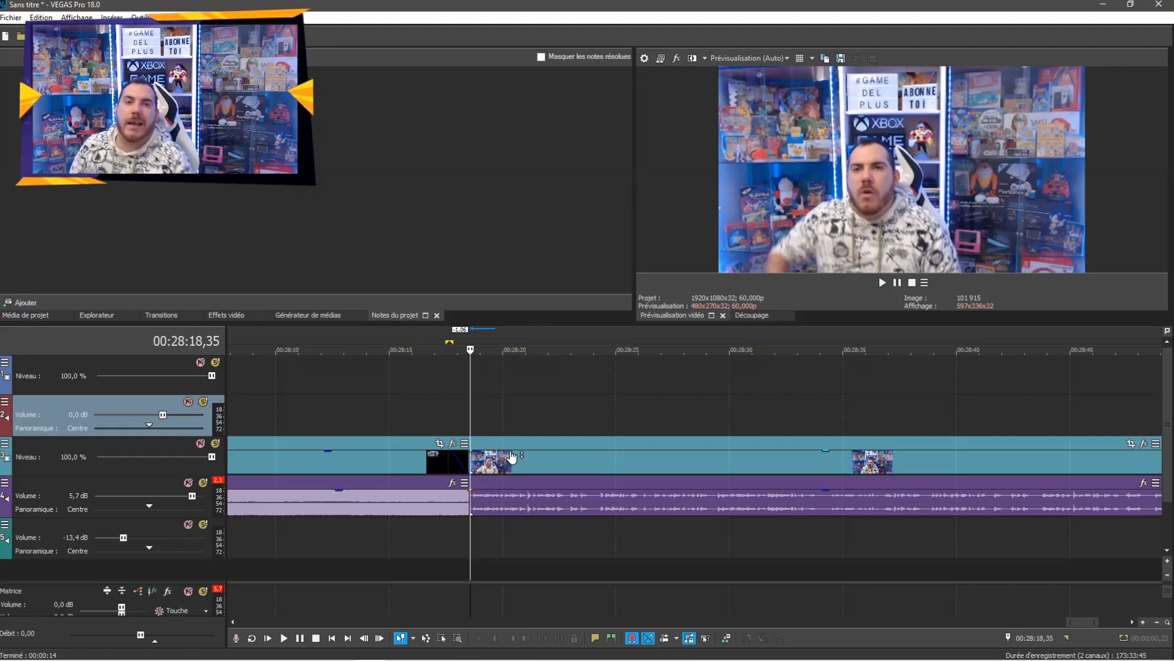
# Place the playhead at 00:28:48,51, near the end of the closing webcam clip
pyautogui.scroll(-3, 917, 448)
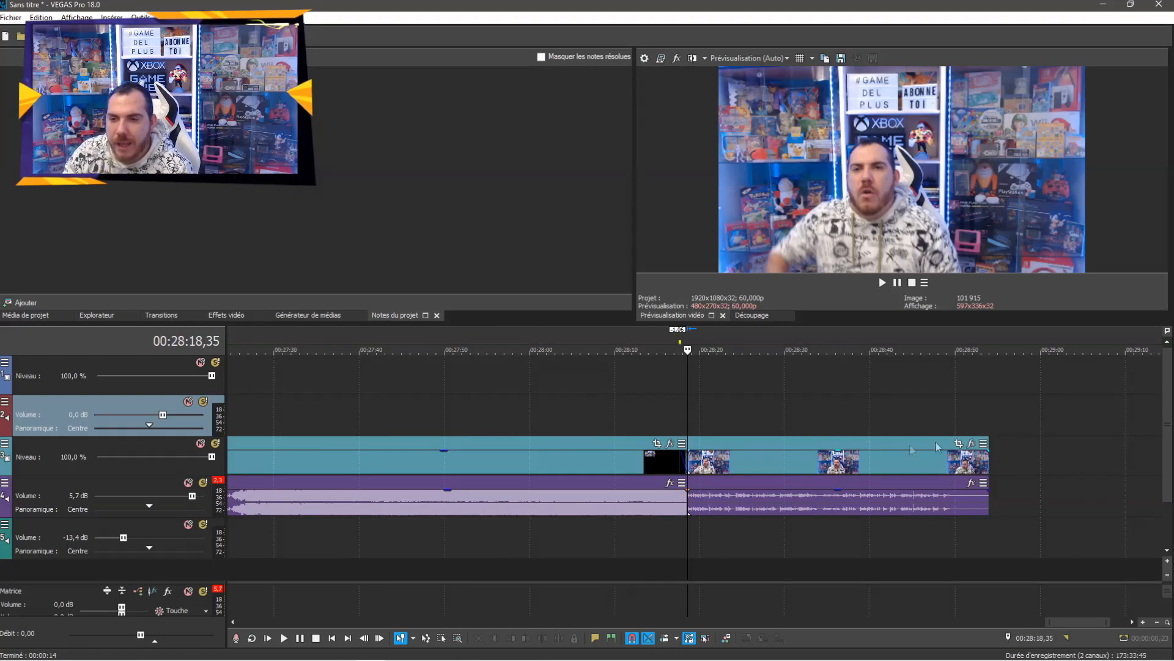
pyautogui.scroll(3, 976, 546)
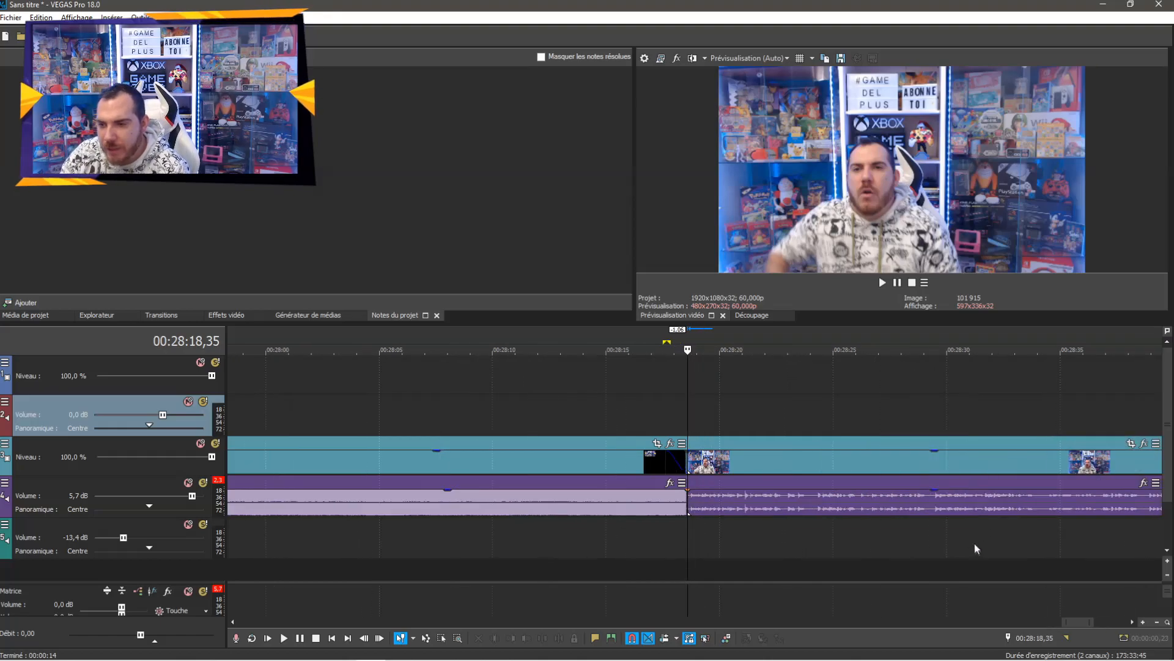
pyautogui.click(1113, 384)
pyautogui.scroll(-1, 1067, 584)
pyautogui.scroll(-1, 857, 556)
pyautogui.scroll(1, 857, 553)
pyautogui.click(885, 423)
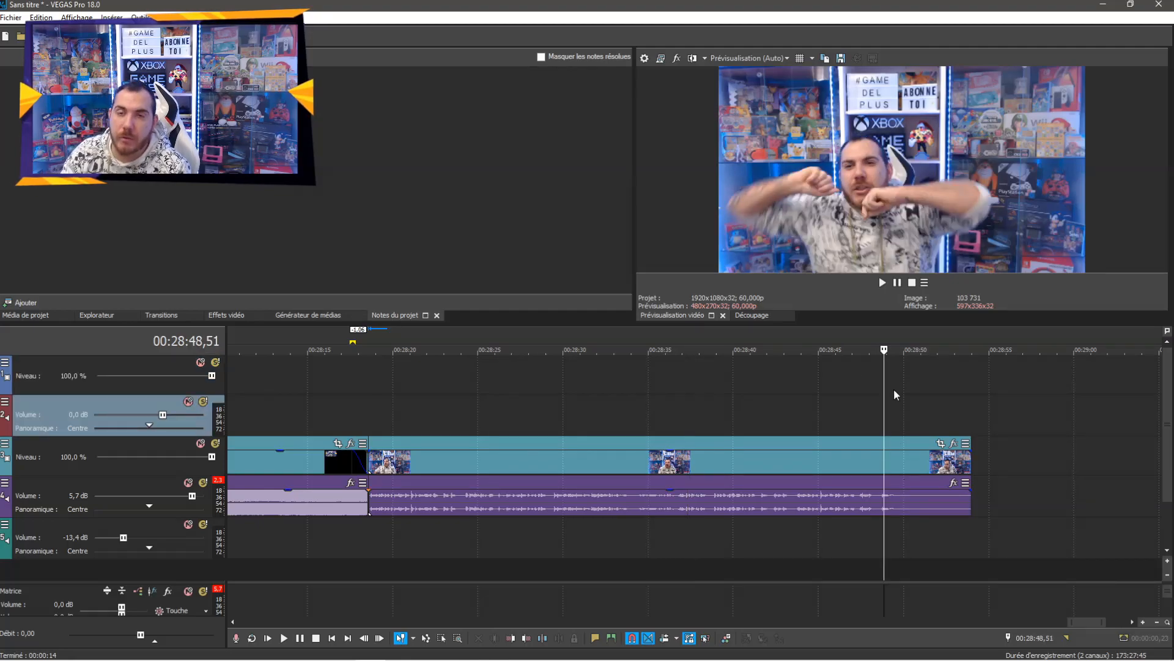
# Trim the silent tail off the closing webcam clip so it ends just after the last speech, and add a short video fade-out
pyautogui.press('space')
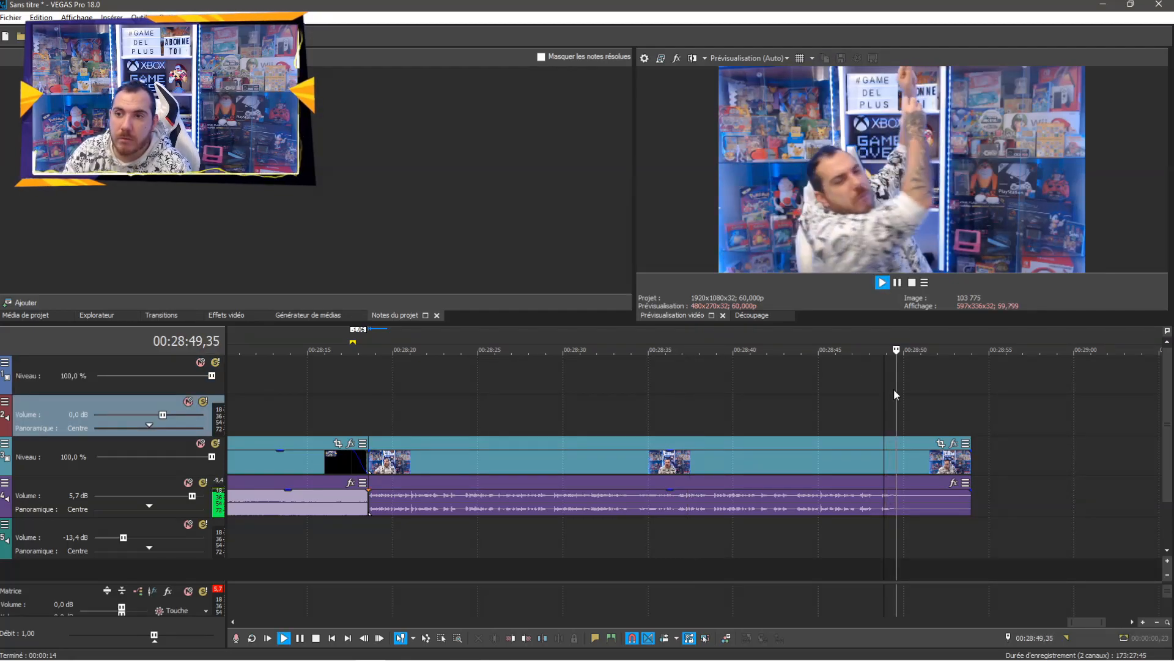
pyautogui.click(833, 395)
pyautogui.press('space')
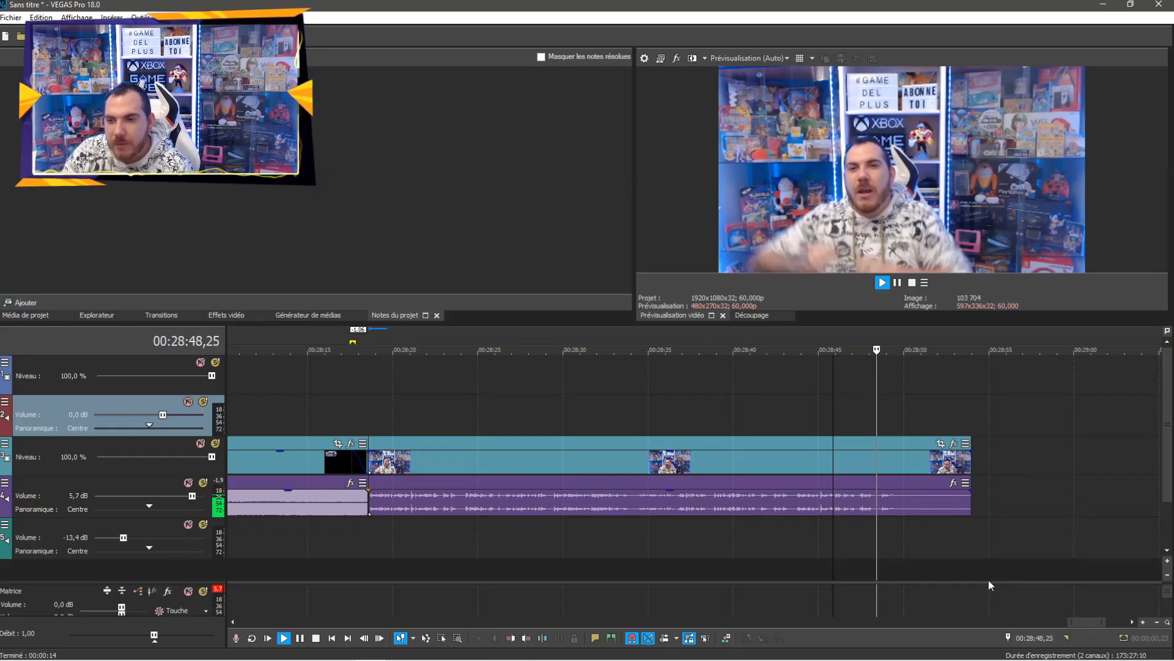
pyautogui.press('space')
pyautogui.moveTo(971, 511); pyautogui.dragTo(896, 513)
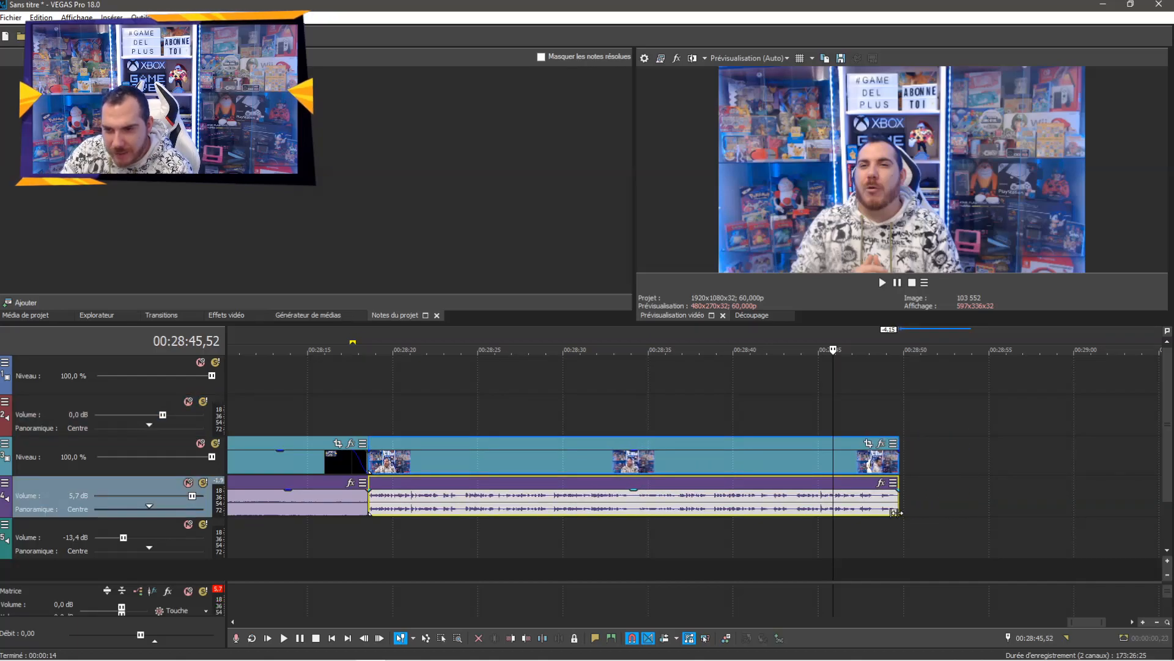
pyautogui.click(890, 460)
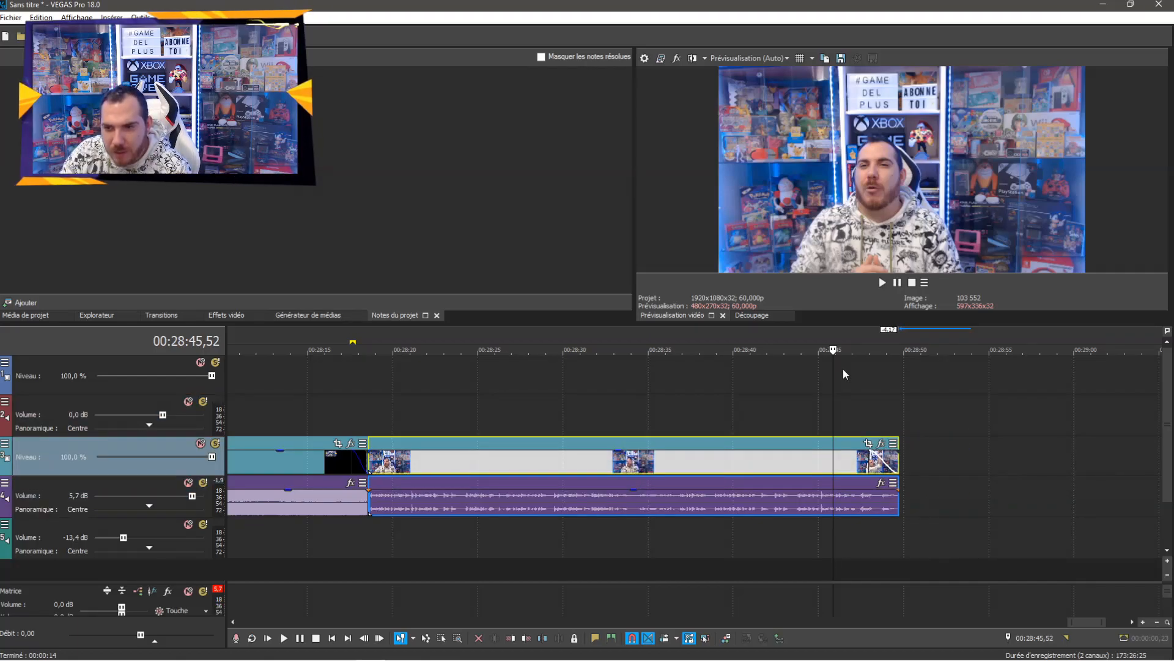
# Add the background music from the desktop and place it on track 5, starting at the beginning of the closing webcam clip
pyautogui.click(1131, 5)
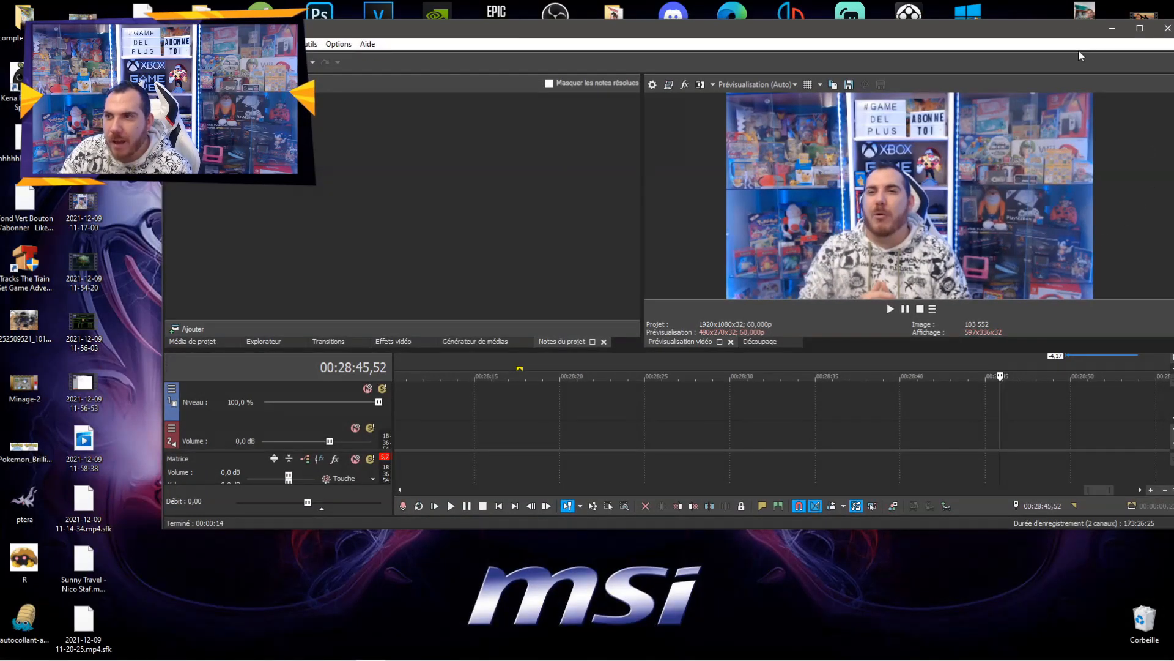
pyautogui.moveTo(1059, 34); pyautogui.dragTo(774, 30)
pyautogui.click(1010, 236)
pyautogui.click(847, 317)
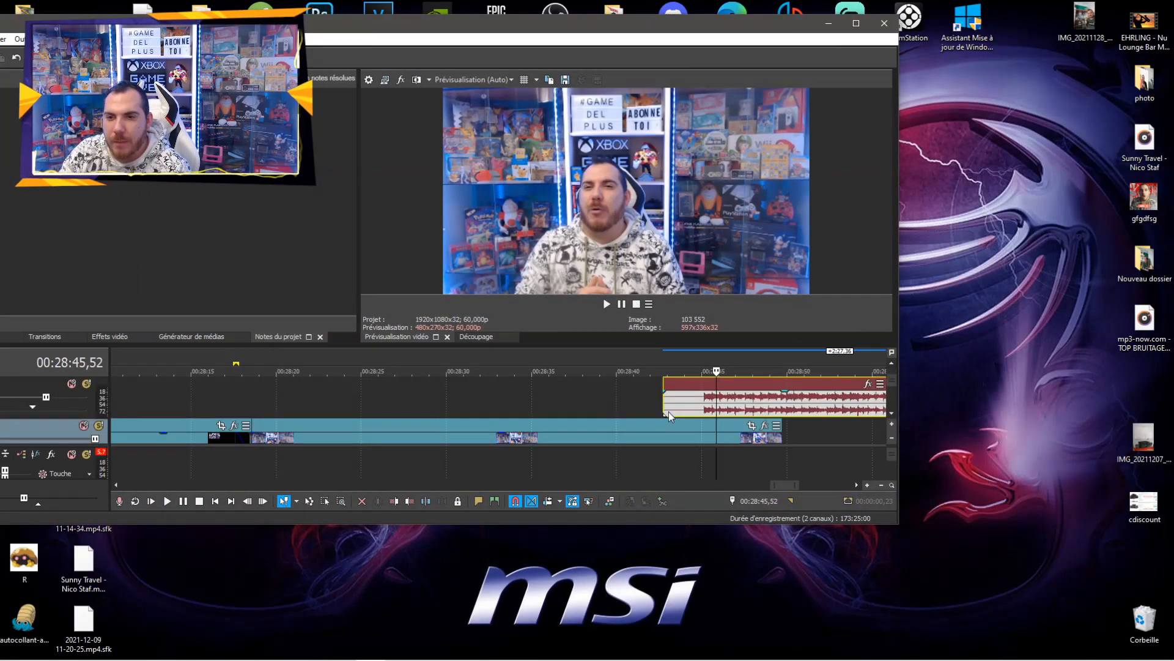
pyautogui.click(856, 23)
pyautogui.moveTo(781, 361); pyautogui.dragTo(406, 494)
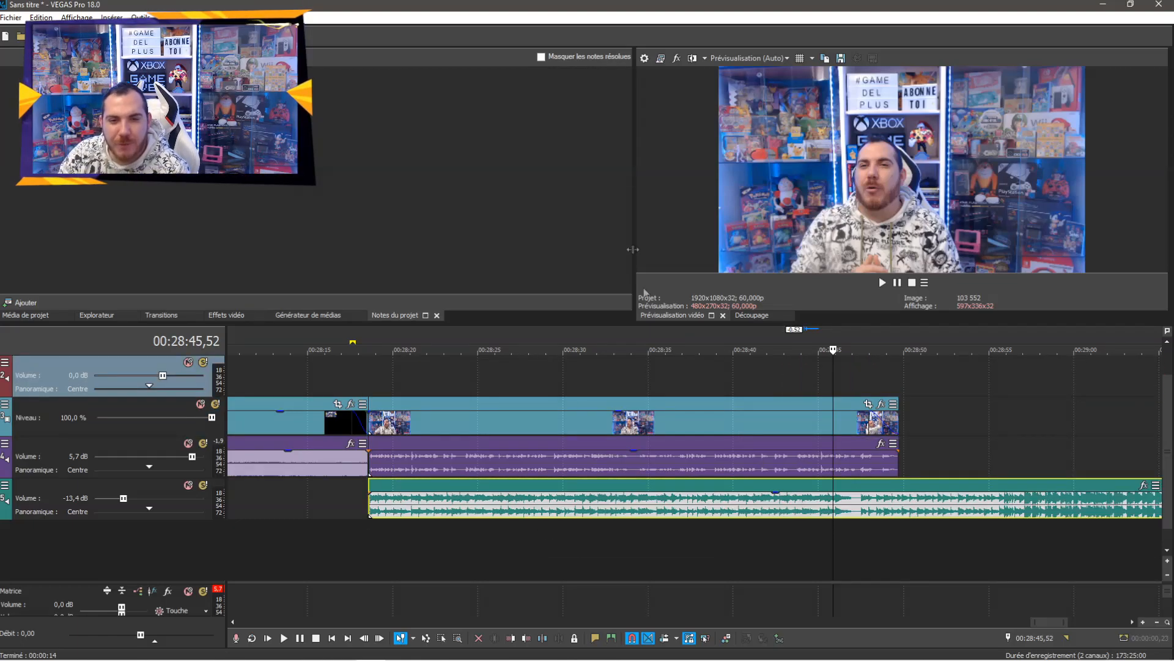
# Play the closing webcam clip with its music from 00:28:18,35, and check its fade-out from 00:28:47,40
pyautogui.click(369, 367)
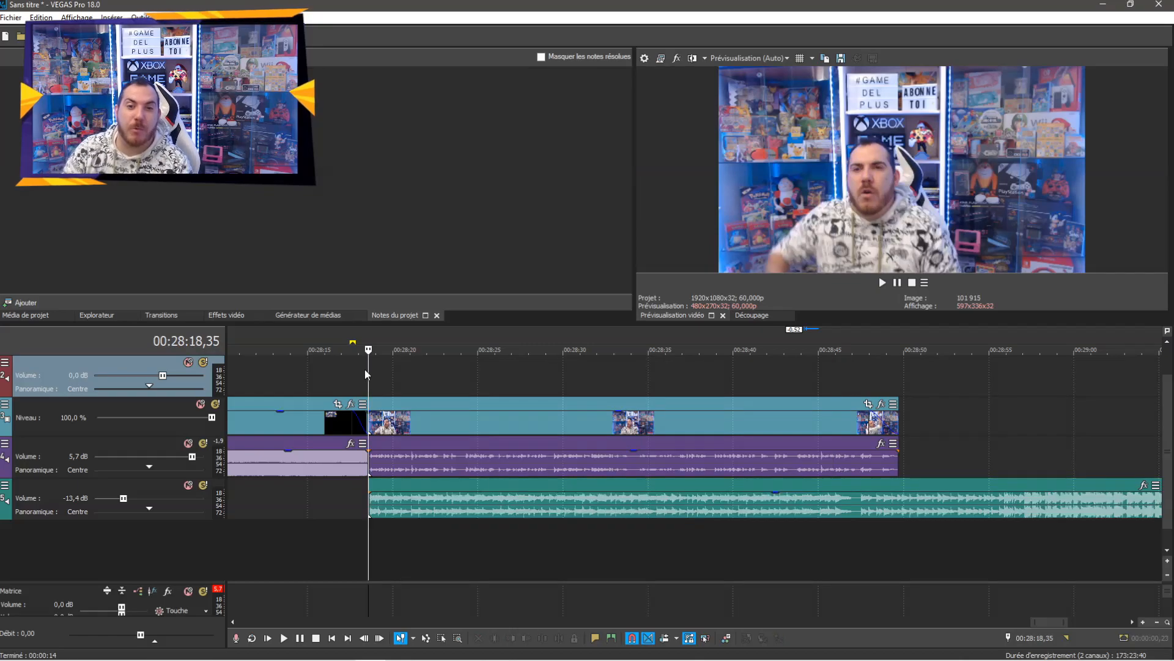
pyautogui.press('space')
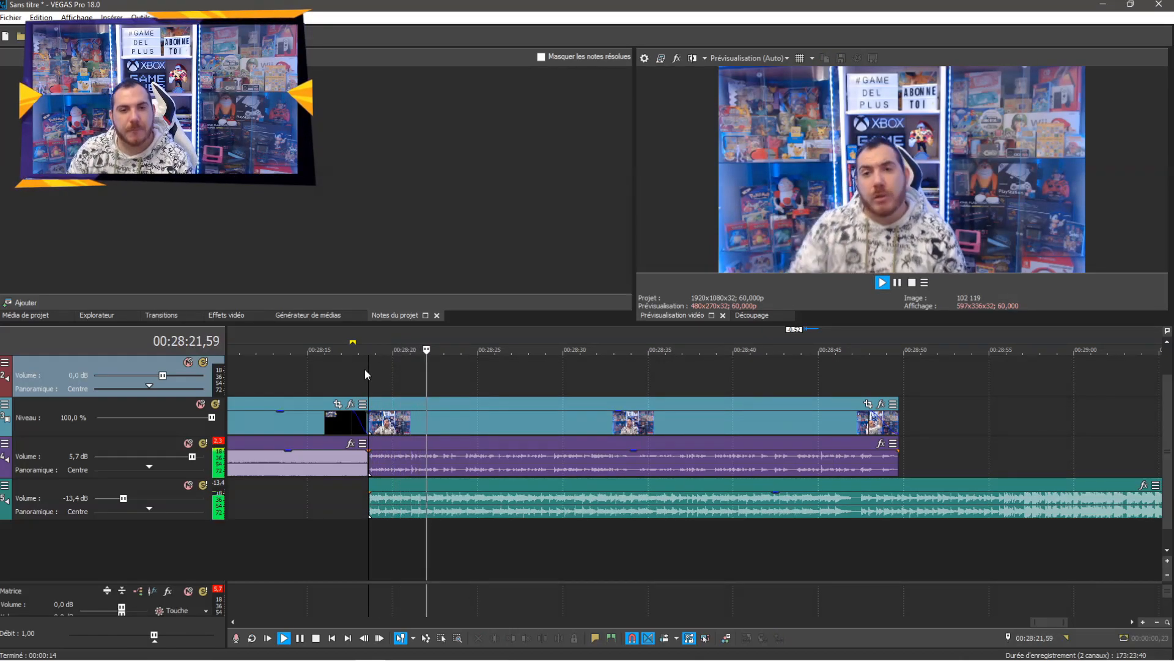
pyautogui.press('space')
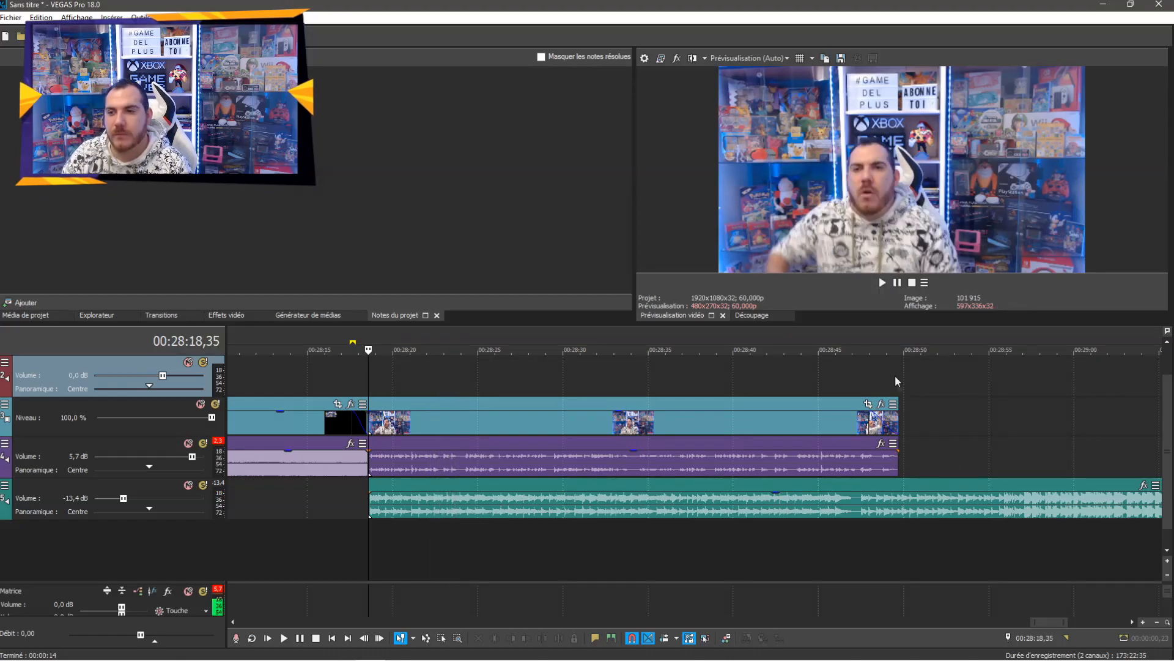
pyautogui.click(863, 371)
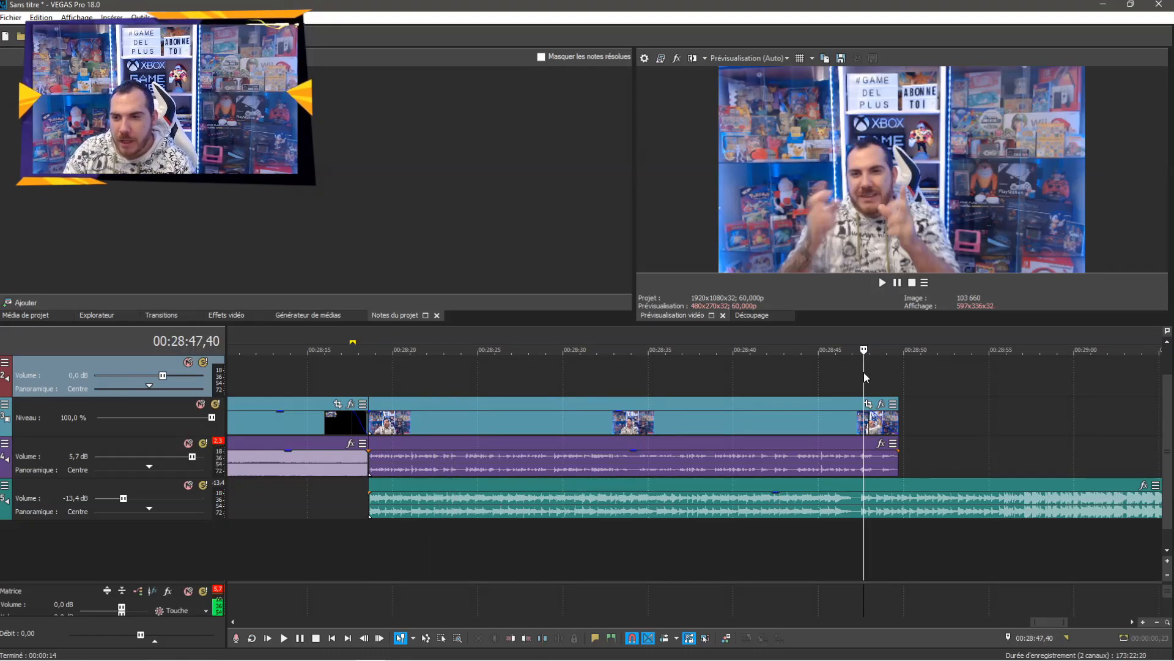
pyautogui.press('space')
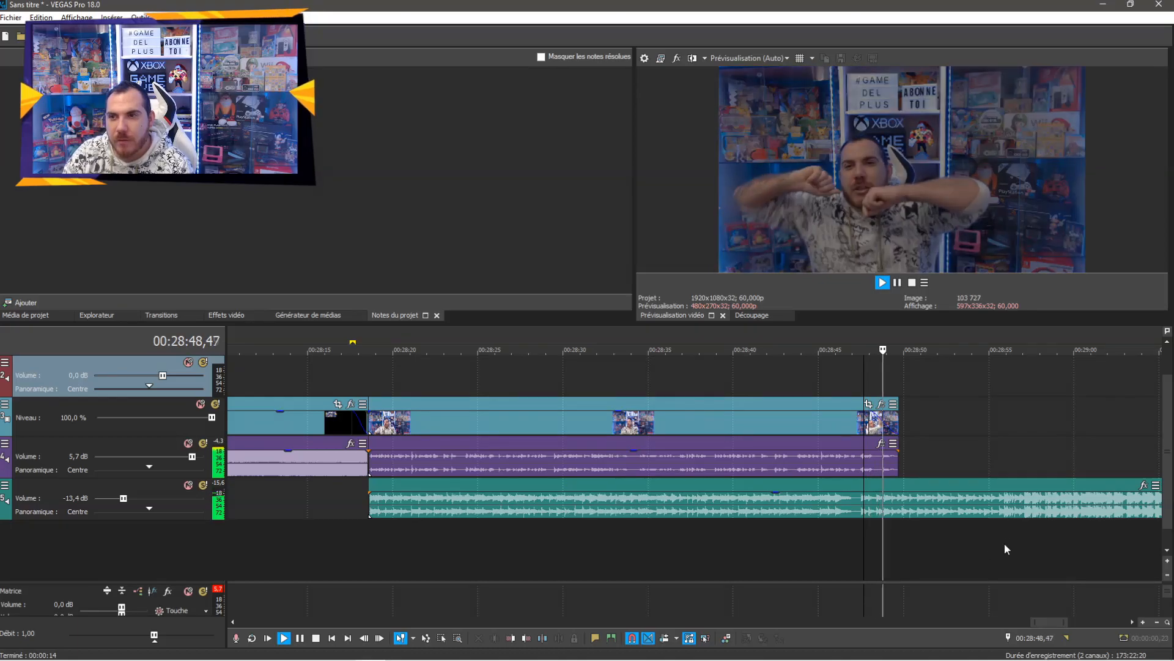
pyautogui.press('space')
# Shorten the closing music on track 5 and shift it earlier to end with the webcam clip, with a short audio fade-out
pyautogui.scroll(-3, 963, 375)
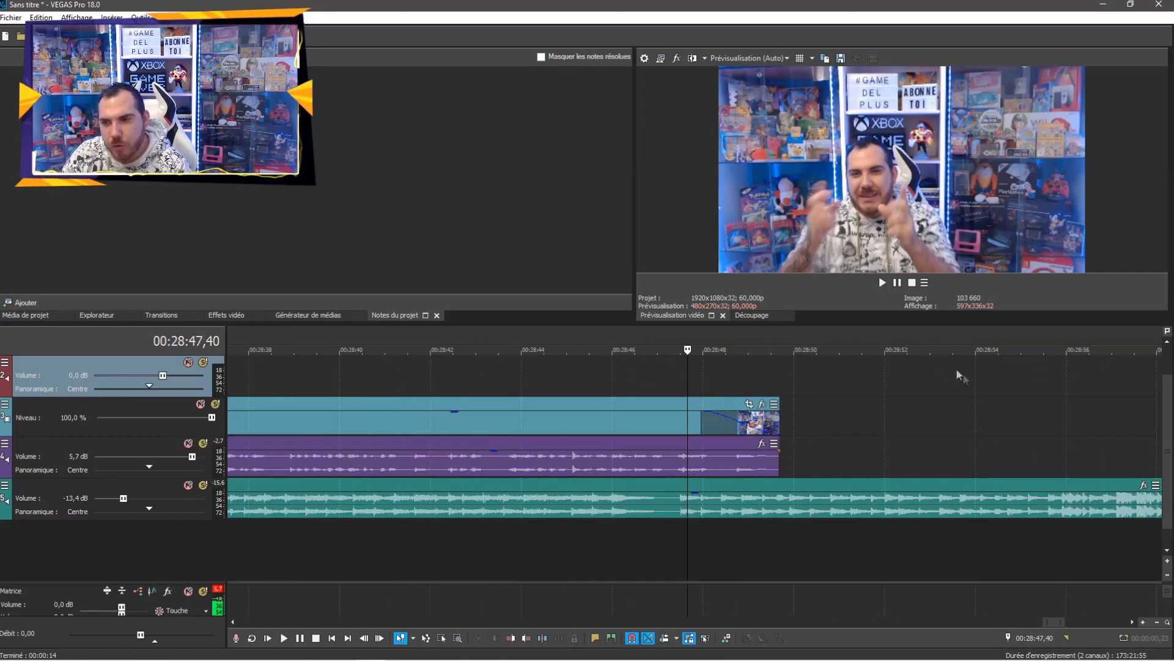
pyautogui.scroll(-8, 892, 462)
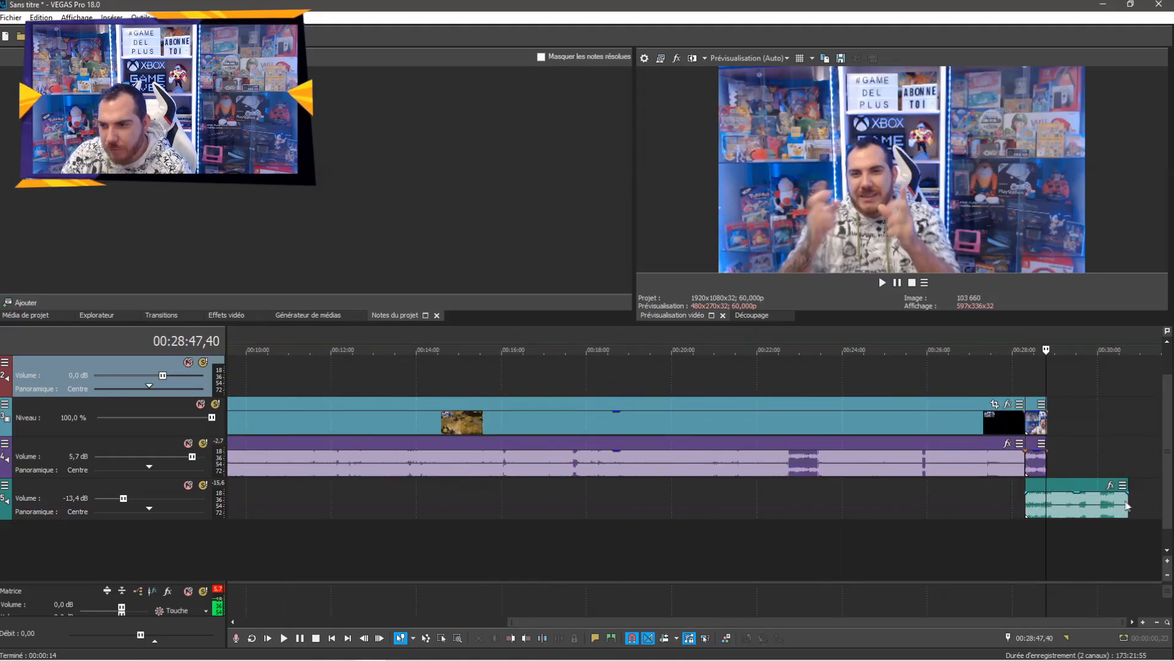
pyautogui.click(1106, 504)
pyautogui.moveTo(1106, 504); pyautogui.dragTo(1057, 506)
pyautogui.scroll(5, 1081, 498)
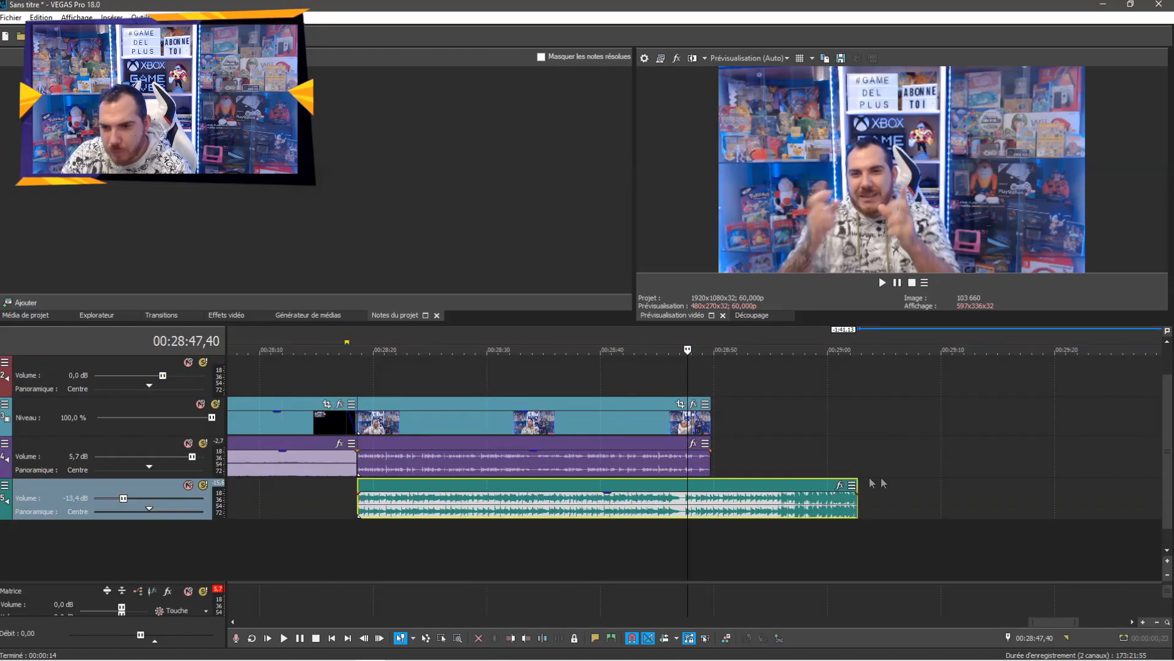
pyautogui.moveTo(1026, 506); pyautogui.dragTo(688, 487)
pyautogui.click(655, 367)
pyautogui.press('space')
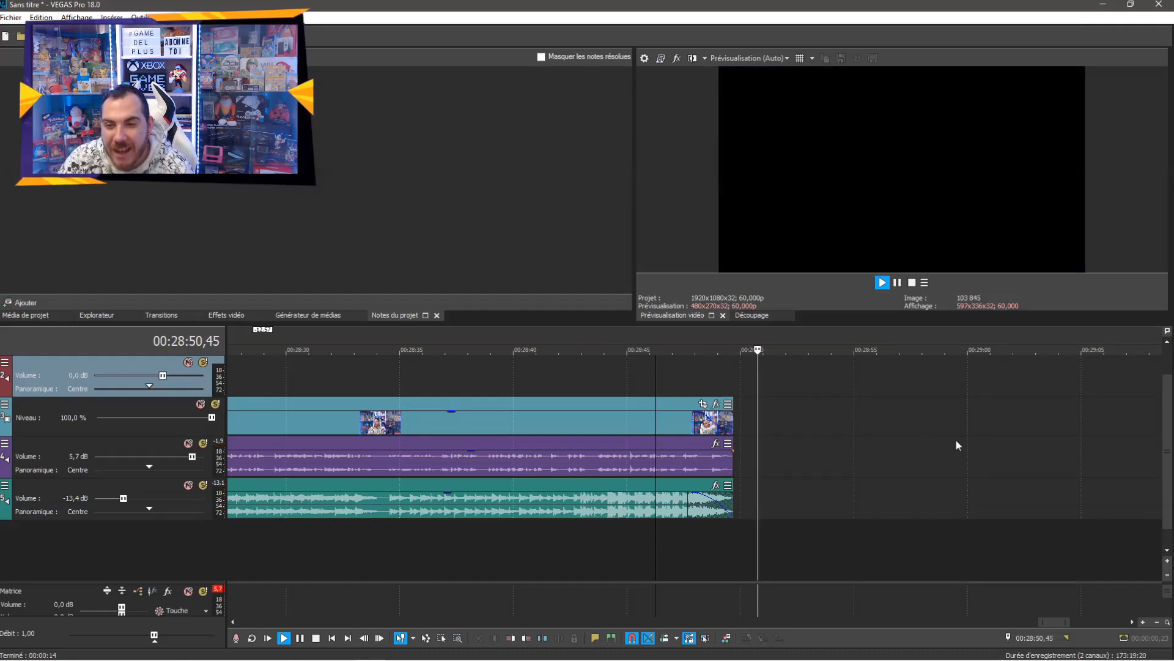
pyautogui.press('space')
# Select the time range of the whole project, from 00:00:00,00 to the end of the closing webcam clip at 00:28:49,42
pyautogui.scroll(-2, 882, 373)
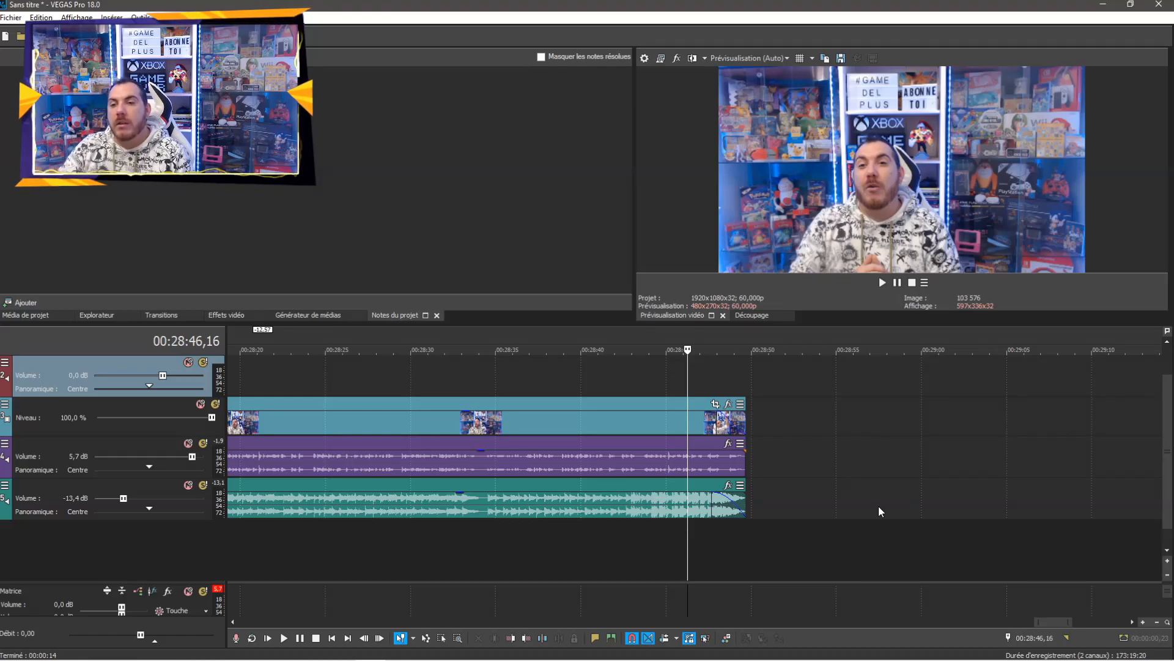
pyautogui.scroll(-2, 736, 465)
pyautogui.scroll(-8, 737, 465)
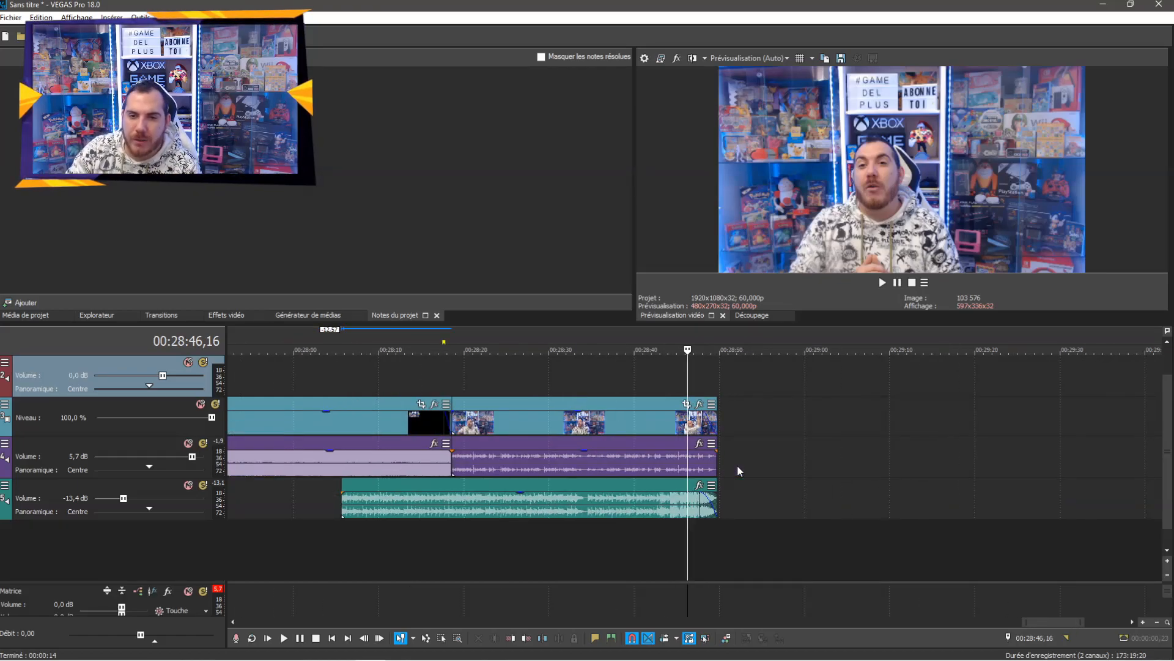
pyautogui.scroll(-4, 392, 474)
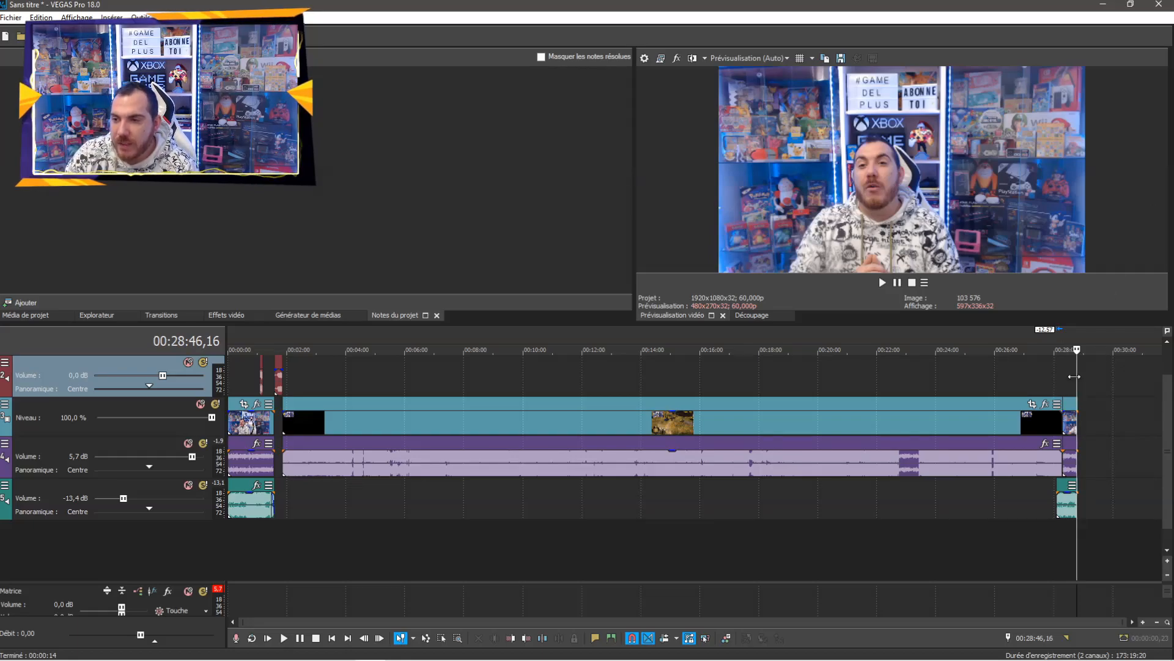
pyautogui.moveTo(1088, 375); pyautogui.dragTo(156, 367)
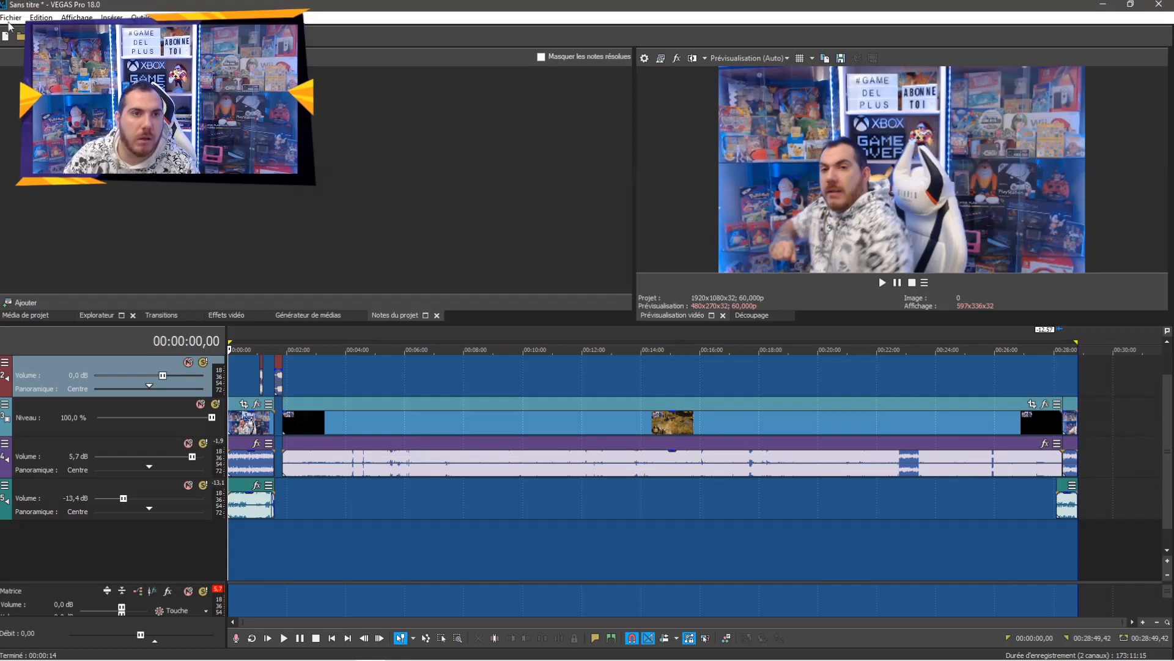
# Review the MAGIX AVC/AAC MP4 render settings with the Internet HD 1080p 59.94 fps template, and close them without rendering
pyautogui.click(11, 17)
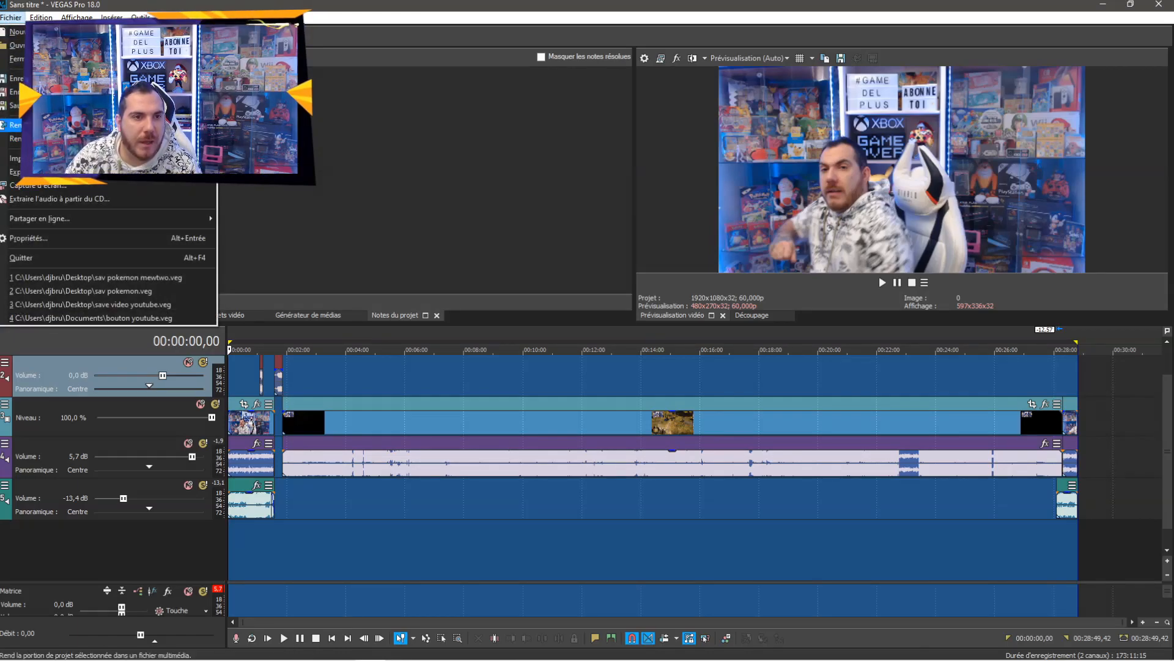
pyautogui.click(91, 125)
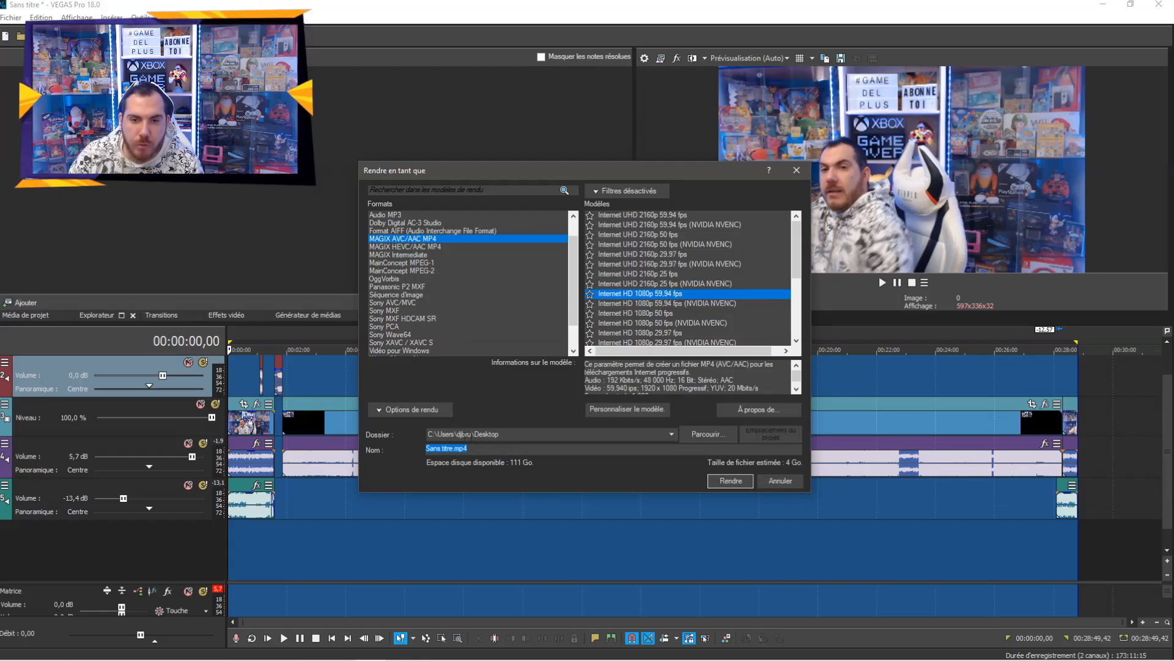
pyautogui.click(797, 169)
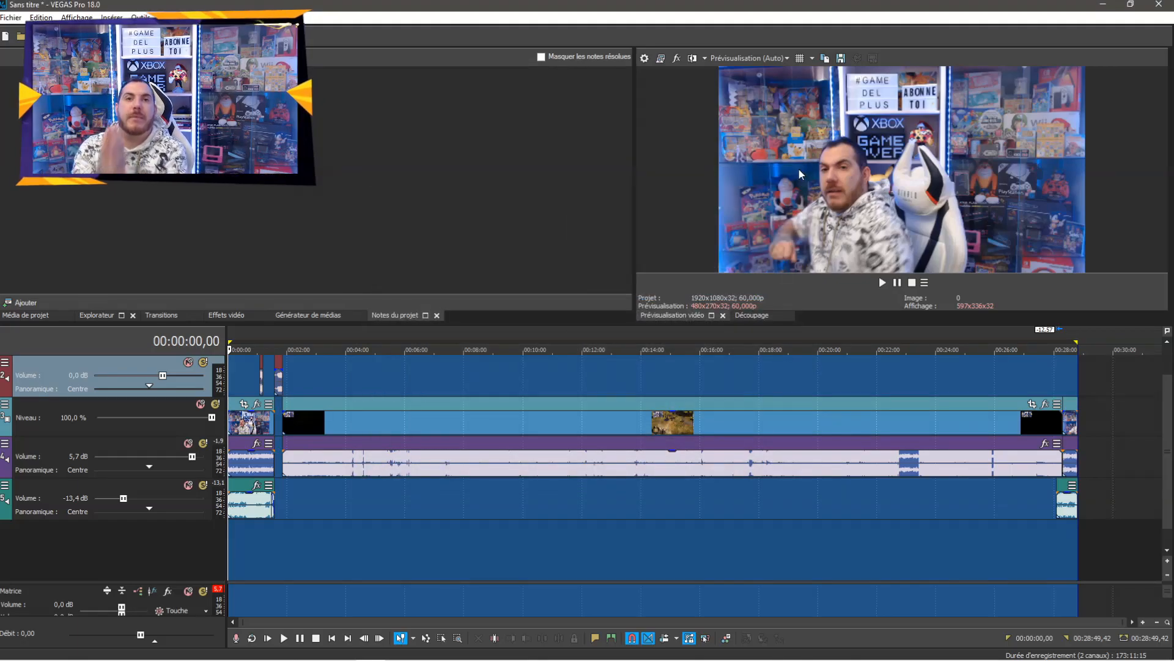